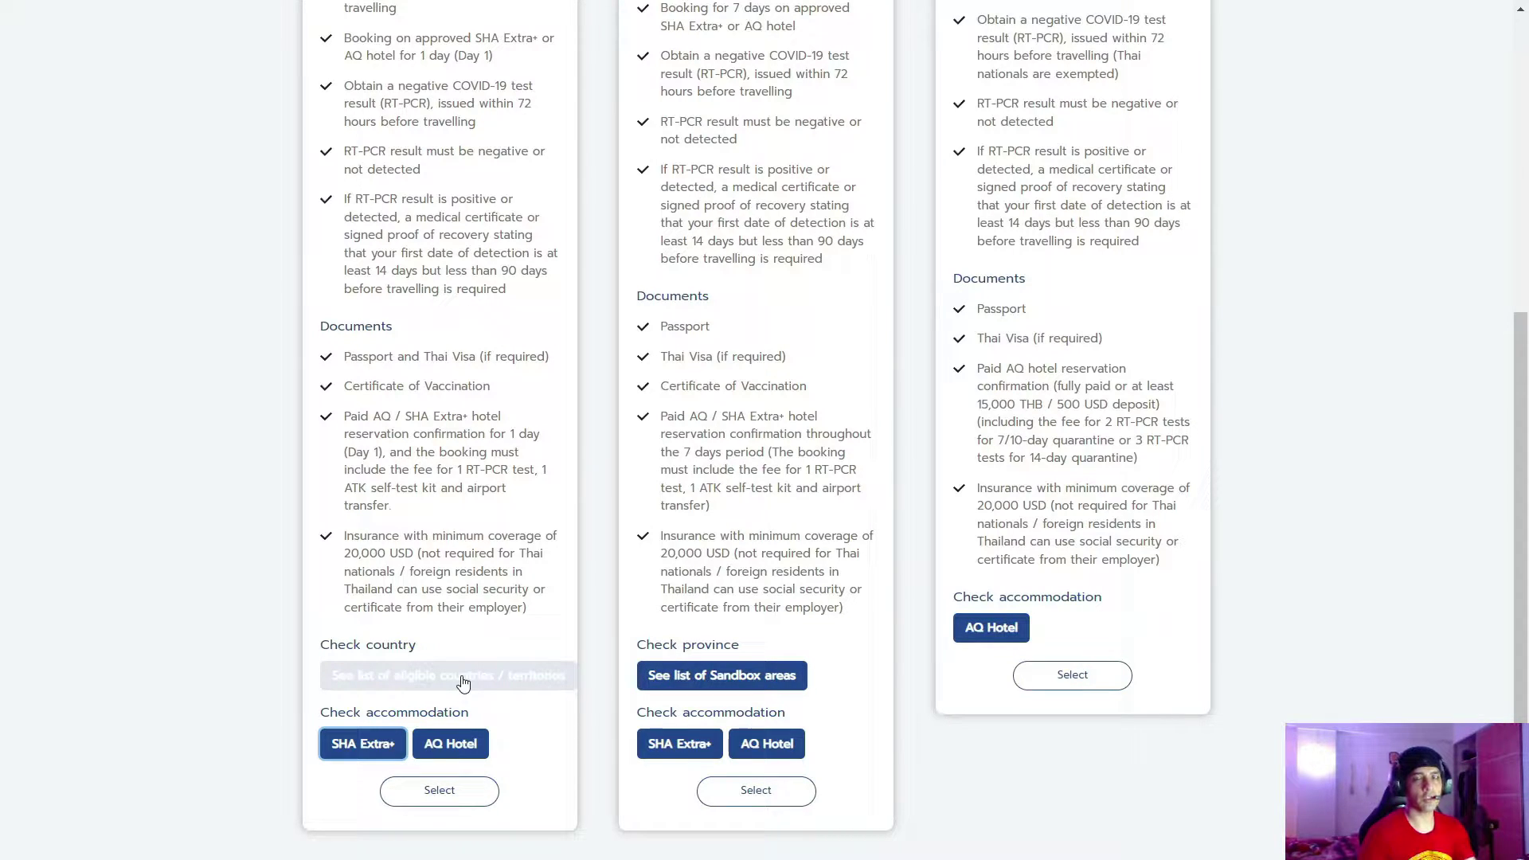
{"action": "left_click", "coordinate": [463, 683]}
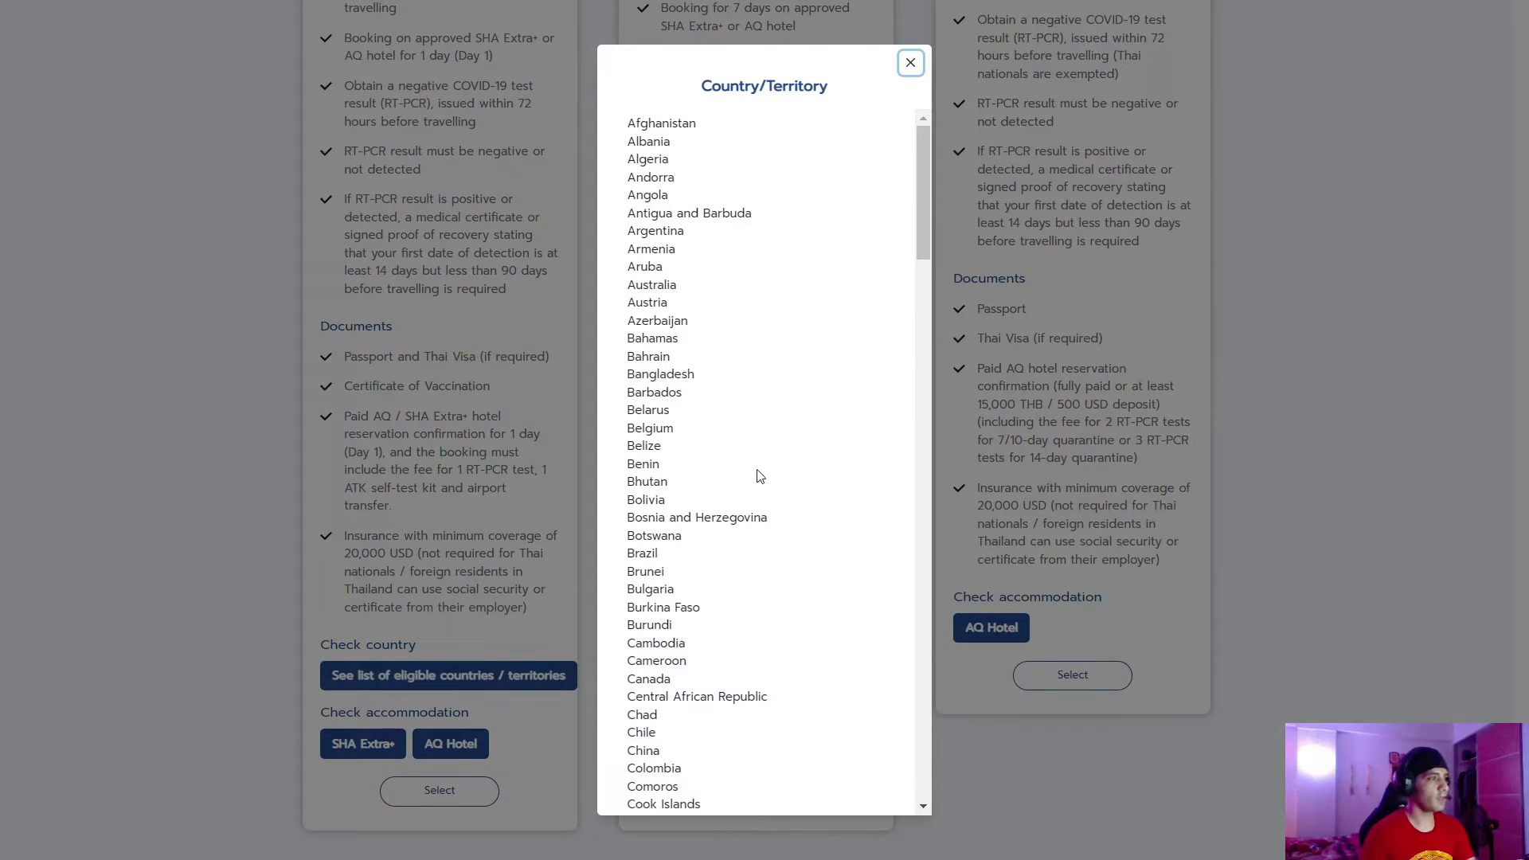
{"action": "scroll", "coordinate": [767, 469], "scroll_direction": "down", "scroll_amount": 18}
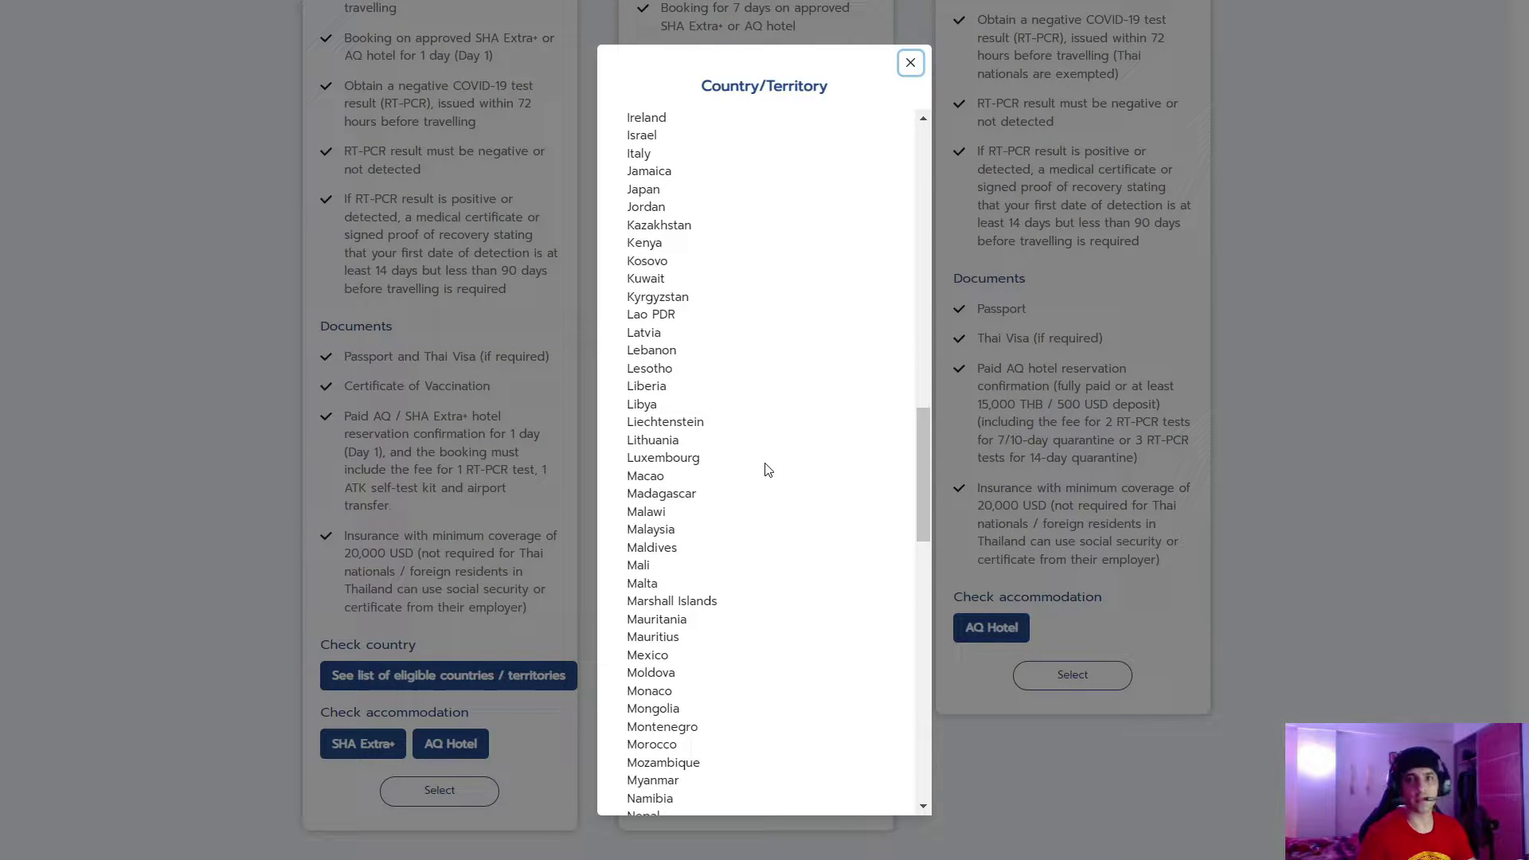
{"action": "scroll", "coordinate": [767, 470], "scroll_direction": "down", "scroll_amount": 15}
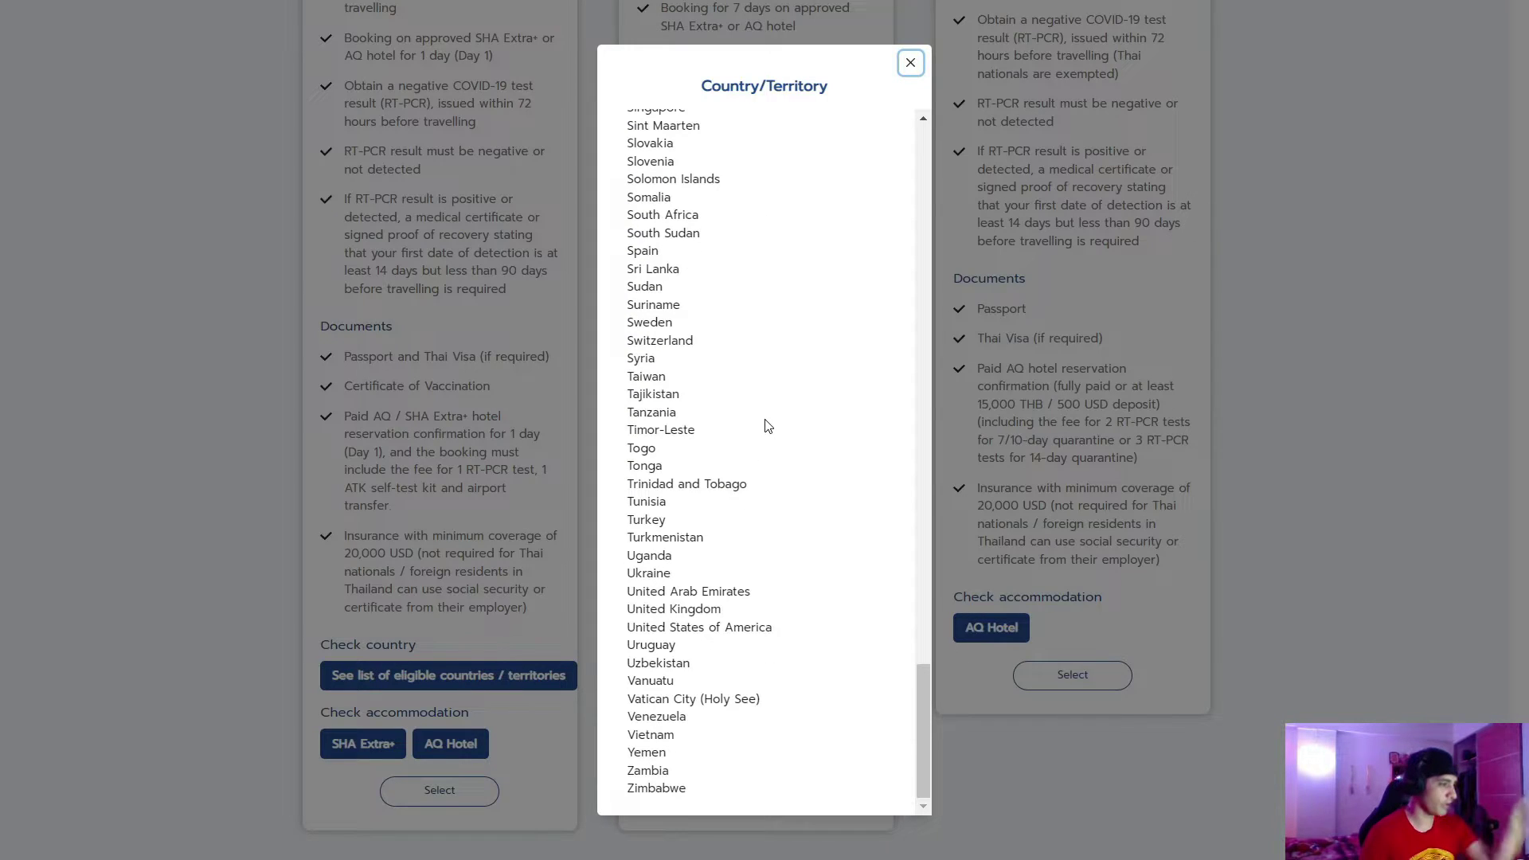
{"action": "scroll", "coordinate": [767, 427], "scroll_direction": "up", "scroll_amount": 20}
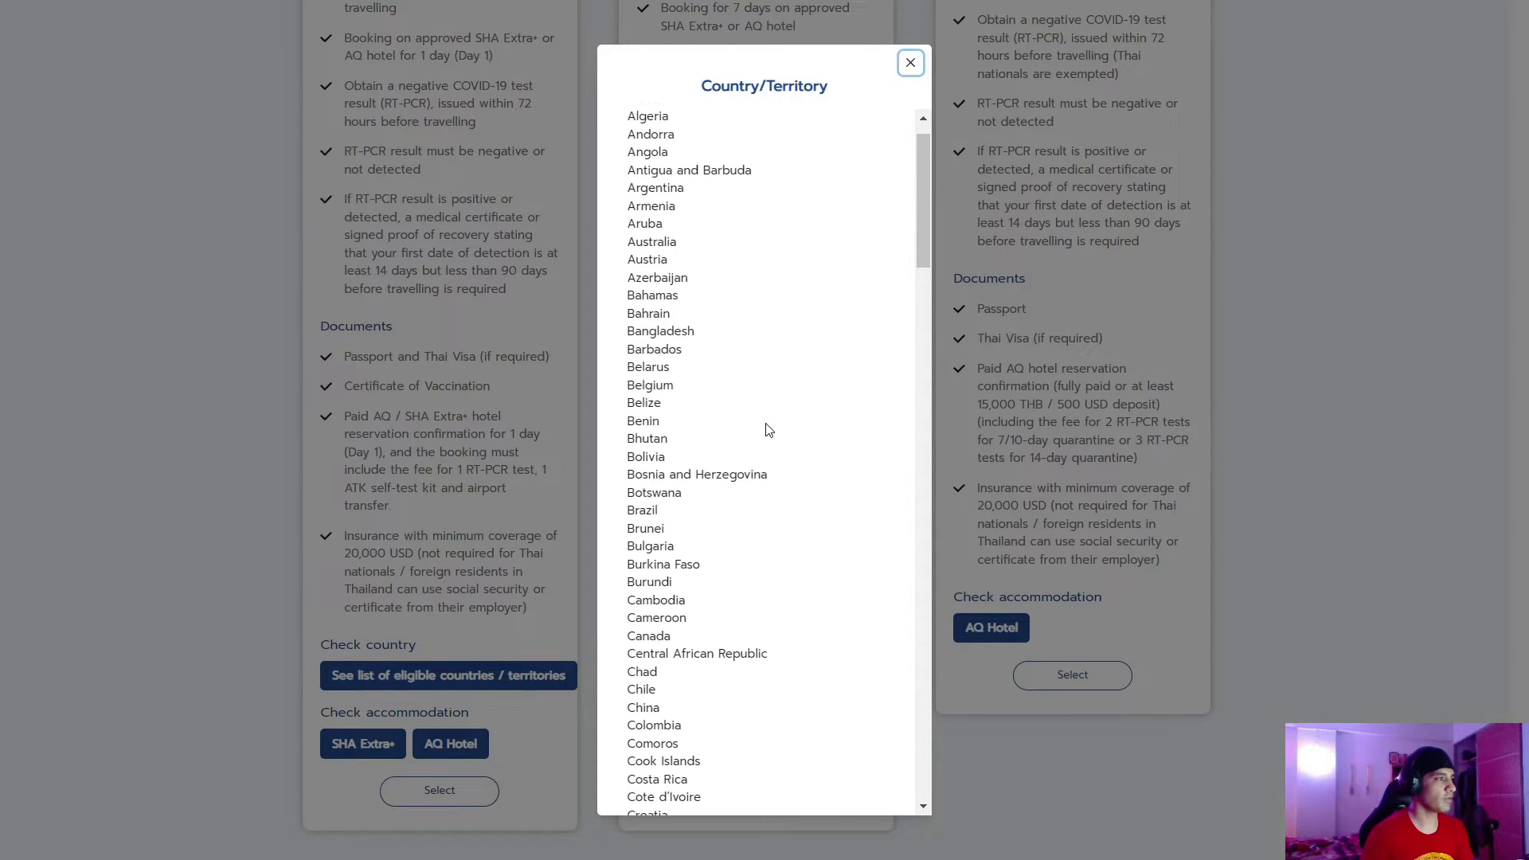
{"action": "left_click", "coordinate": [910, 62]}
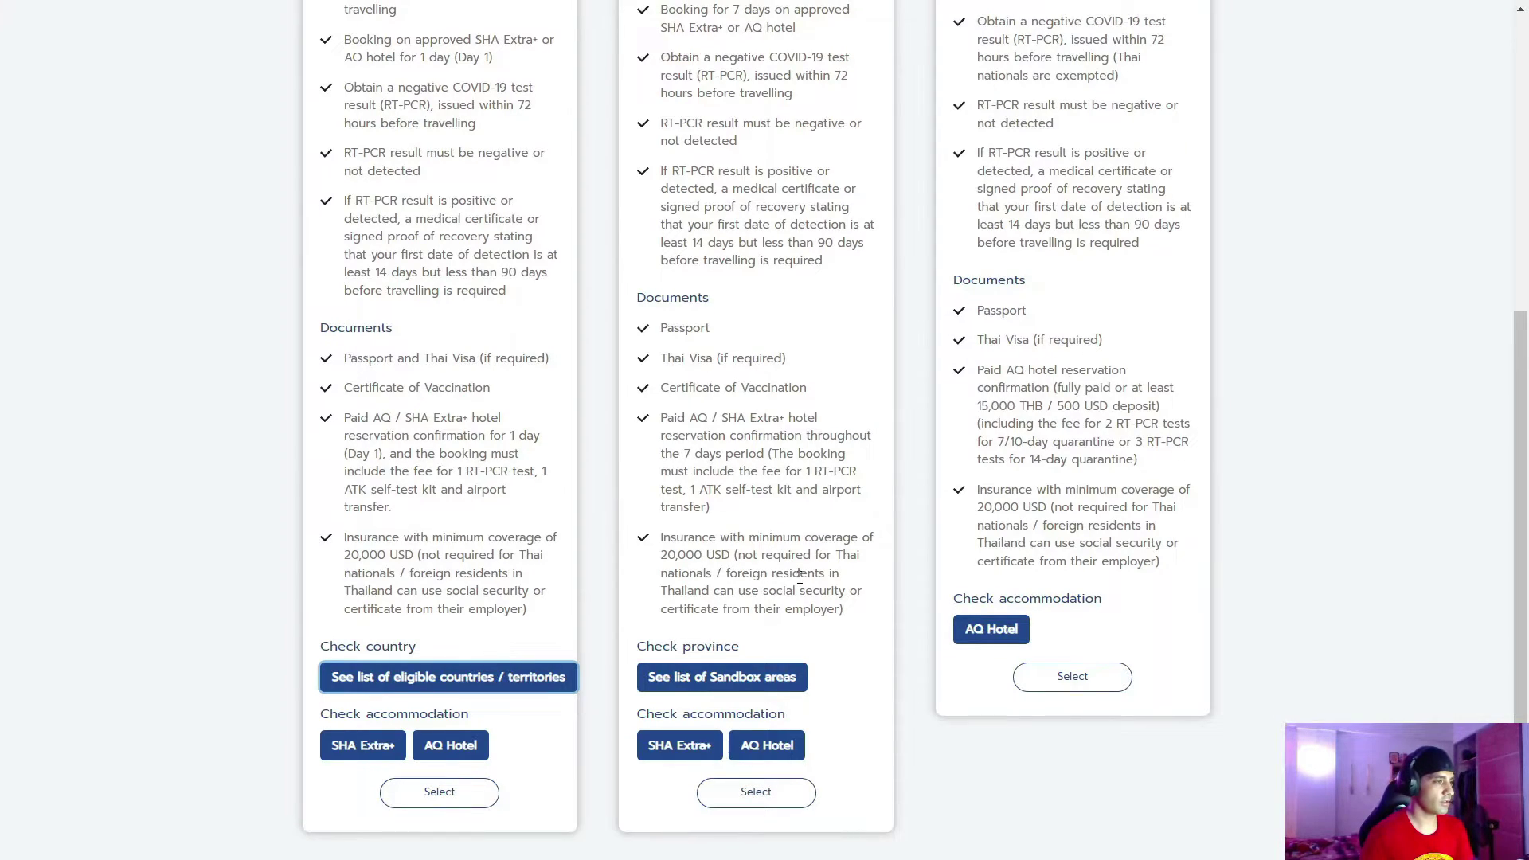
{"action": "scroll", "coordinate": [800, 577], "scroll_direction": "up", "scroll_amount": 5}
{"action": "scroll", "coordinate": [757, 536], "scroll_direction": "down", "scroll_amount": 5}
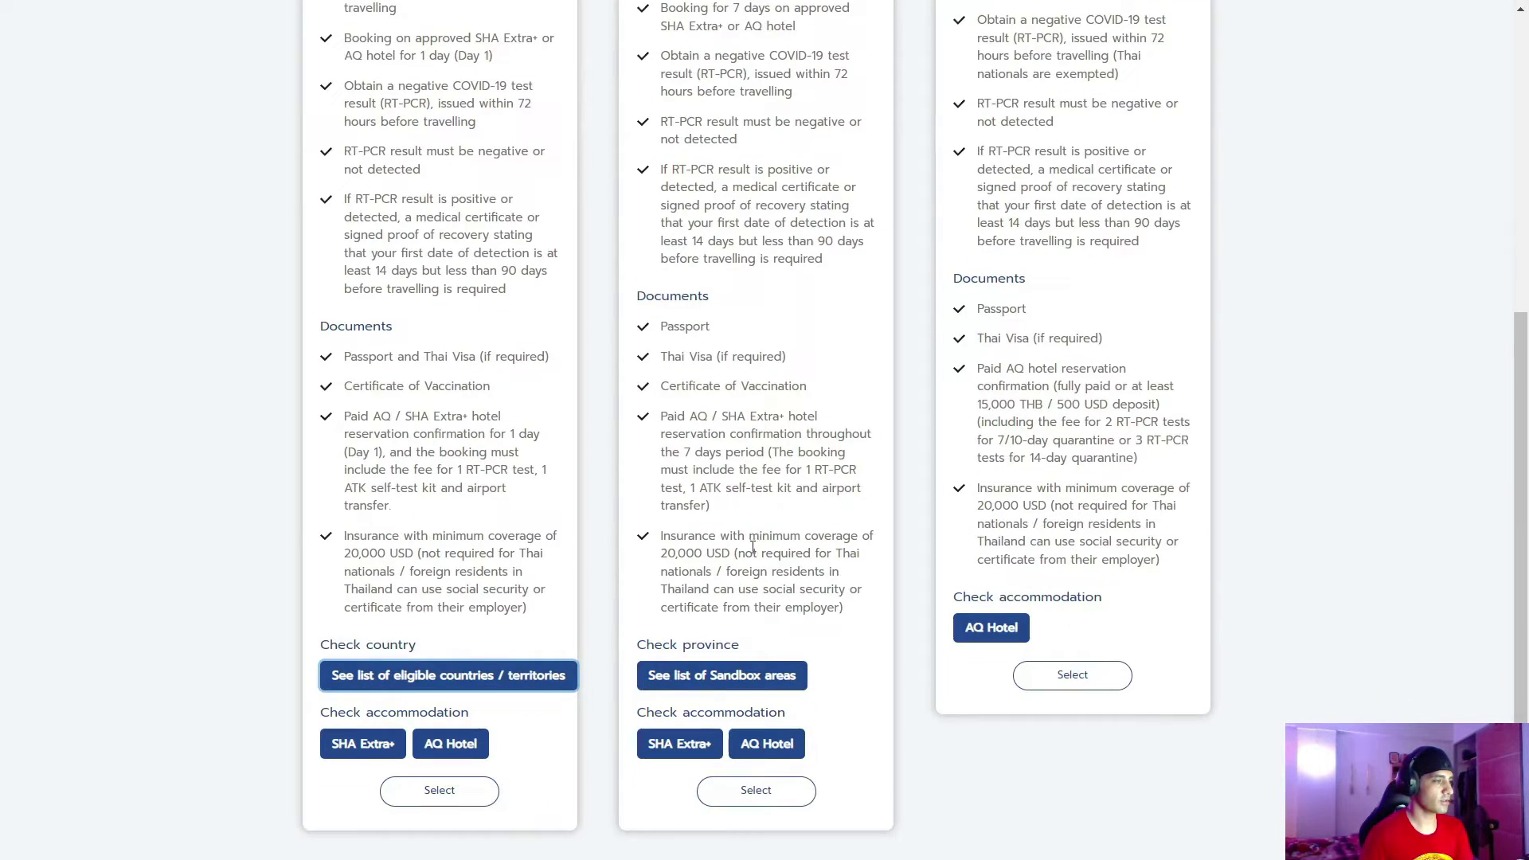
{"action": "left_click", "coordinate": [728, 685]}
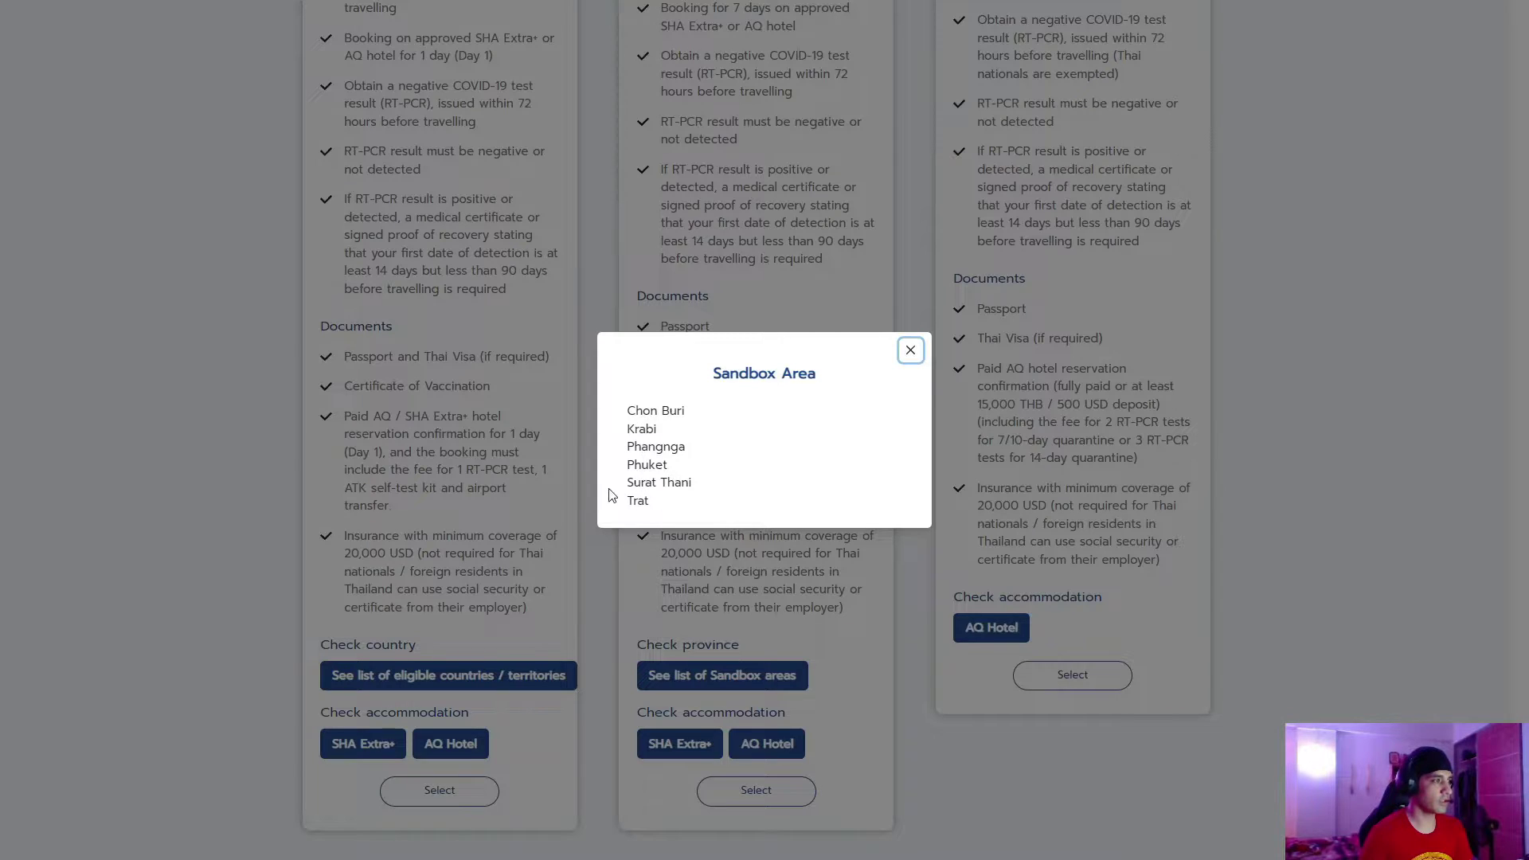
{"action": "left_click", "coordinate": [911, 352]}
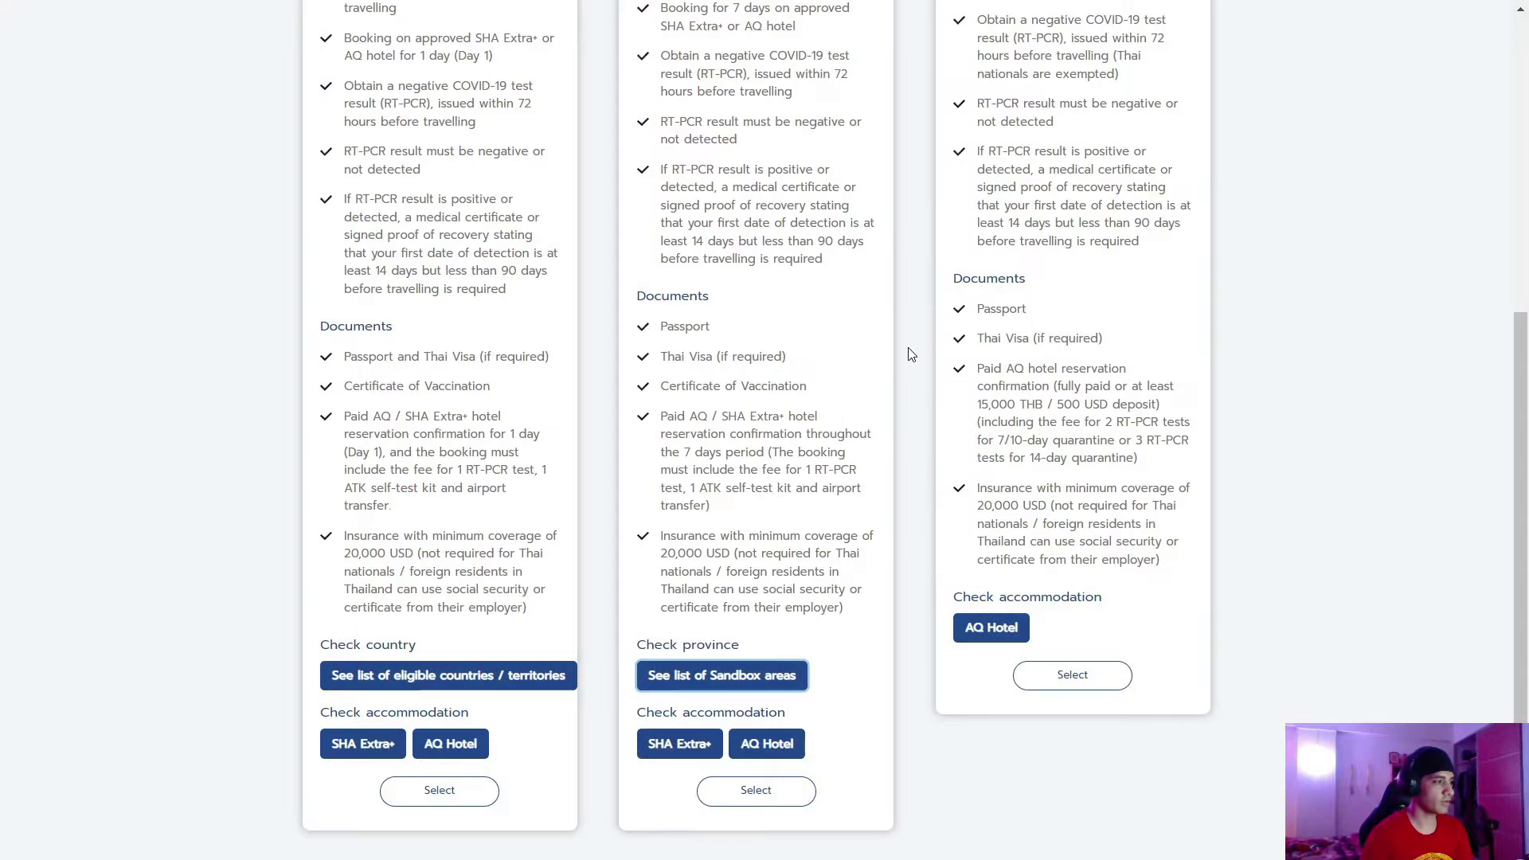
Select the one-day hotel booking scheme, then certify and confirm the compliance declaration
{"action": "left_click", "coordinate": [417, 797]}
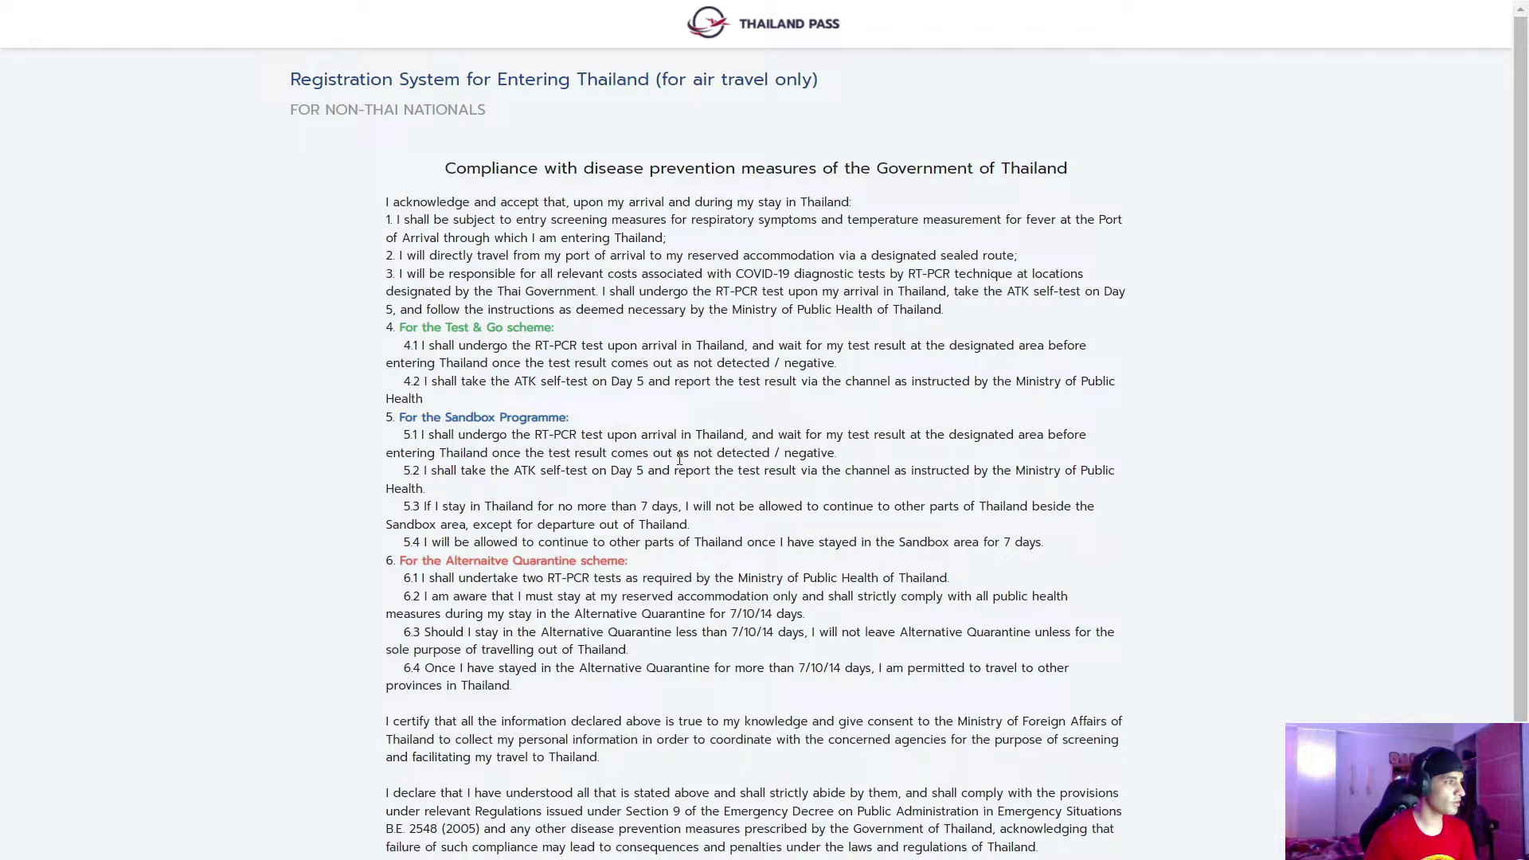
{"action": "scroll", "coordinate": [680, 458], "scroll_direction": "down", "scroll_amount": 2}
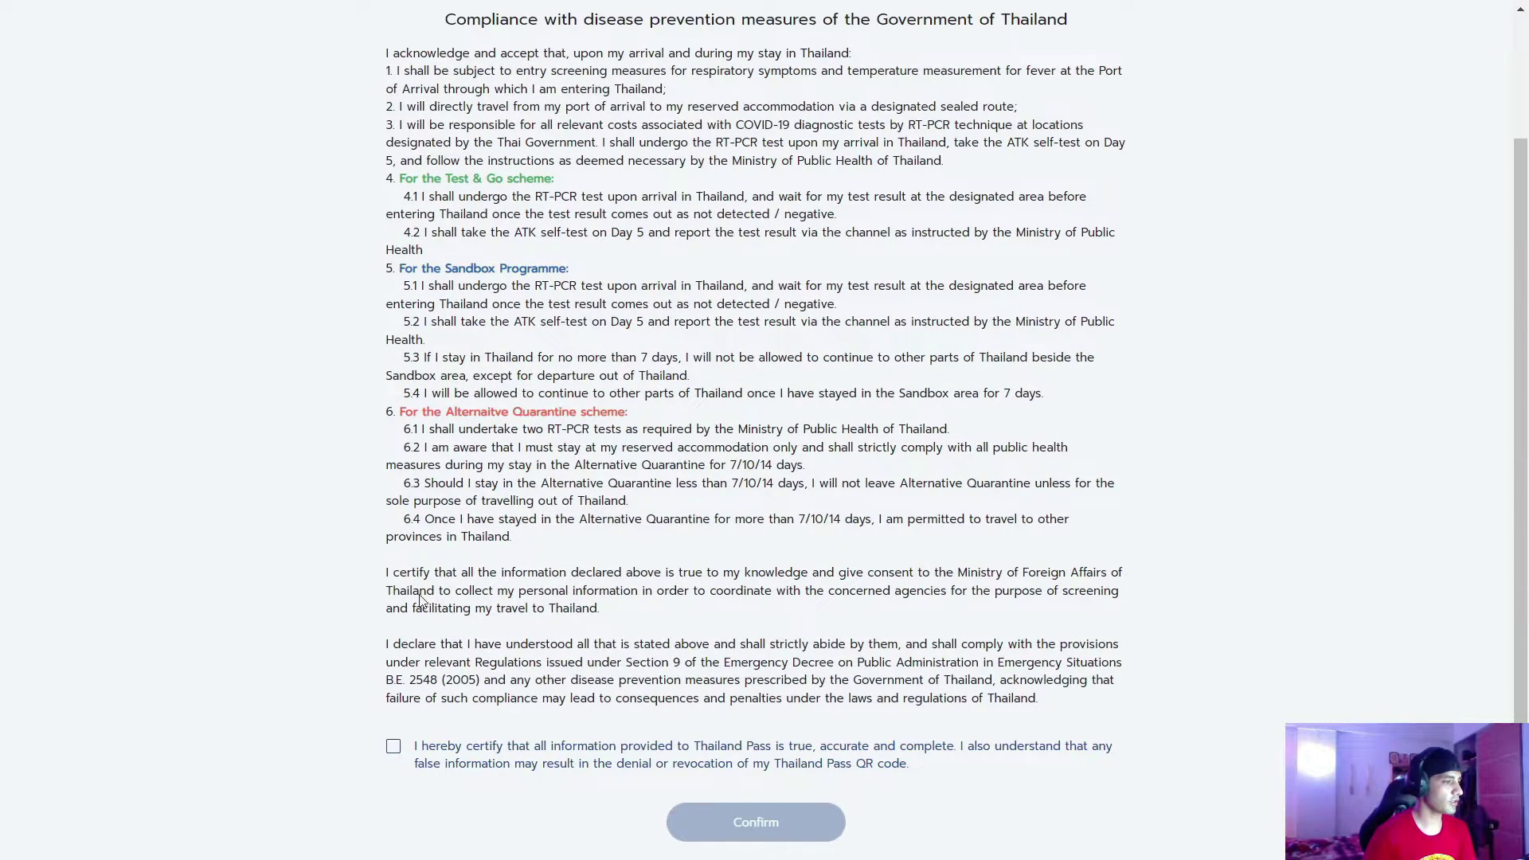
{"action": "left_click", "coordinate": [394, 749]}
{"action": "left_click", "coordinate": [754, 823]}
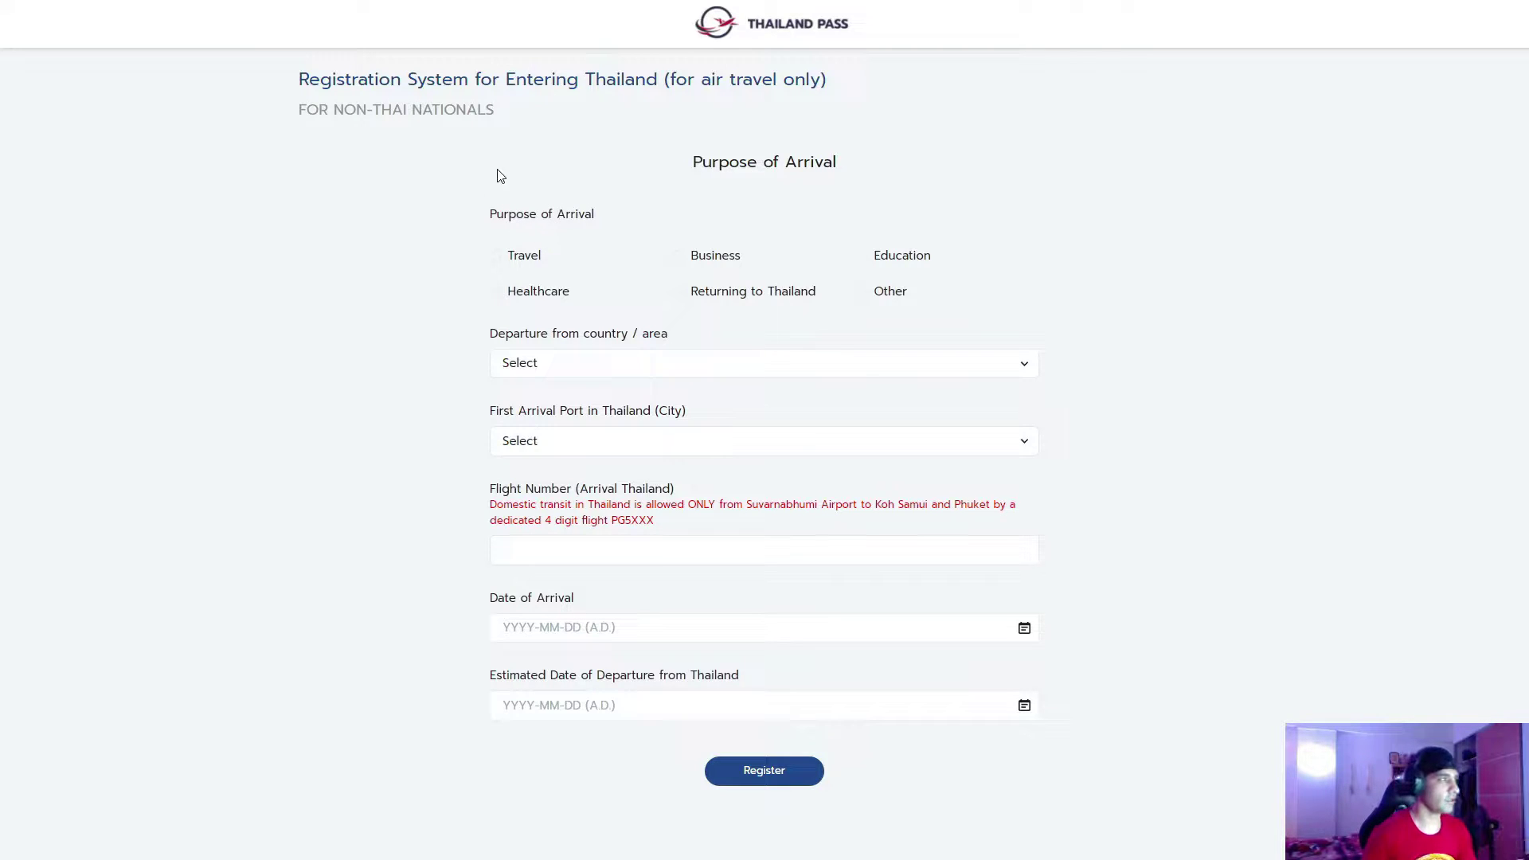
Choose Travel as purpose, Iran as departure country and Suvarnabhumi Airport (BKK) as arrival port
{"action": "left_click", "coordinate": [495, 256]}
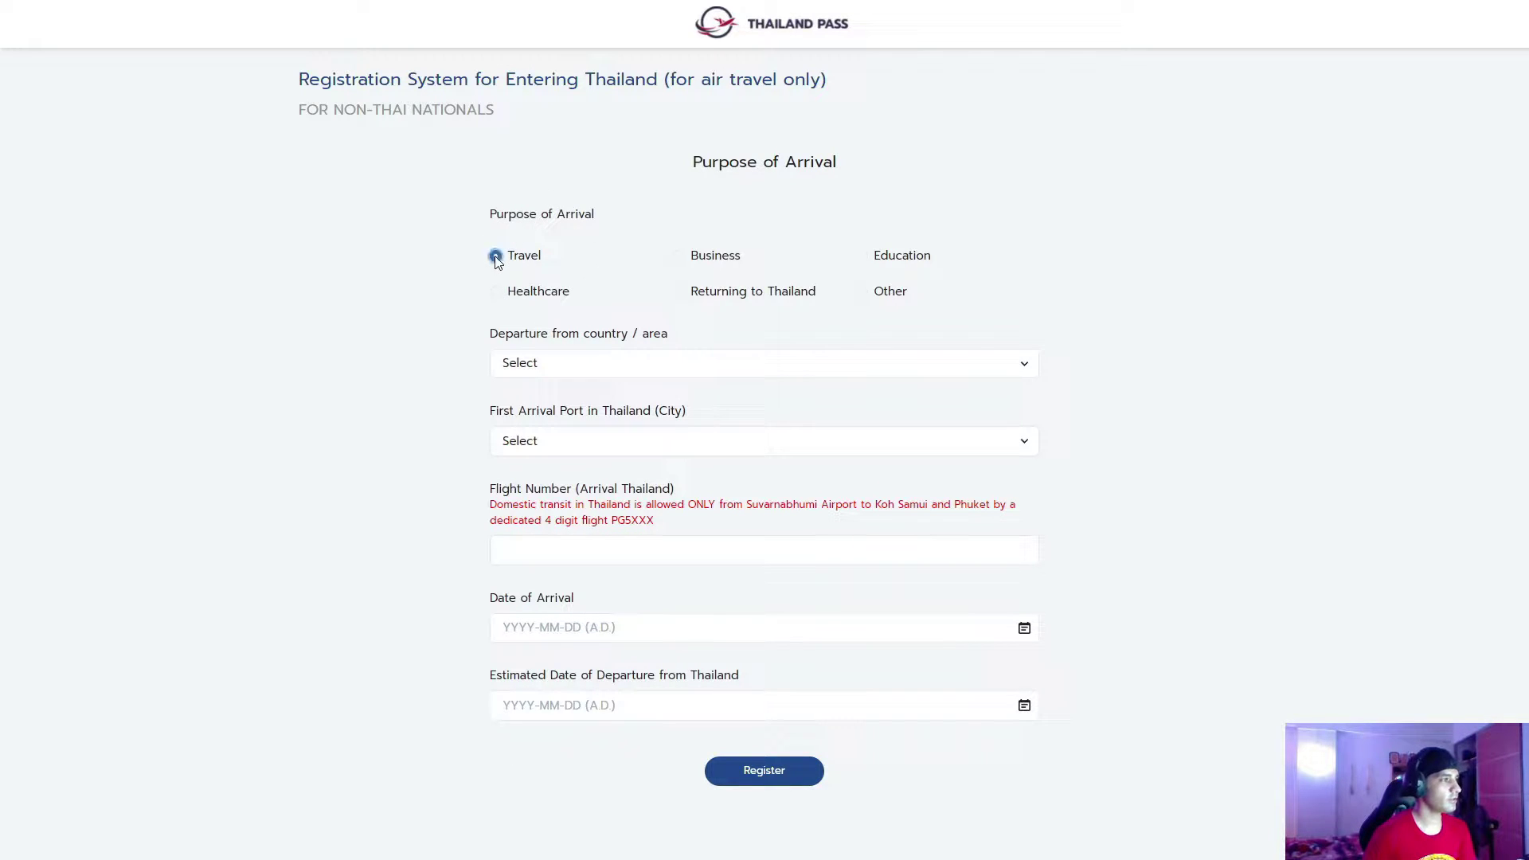
{"action": "left_click", "coordinate": [533, 366]}
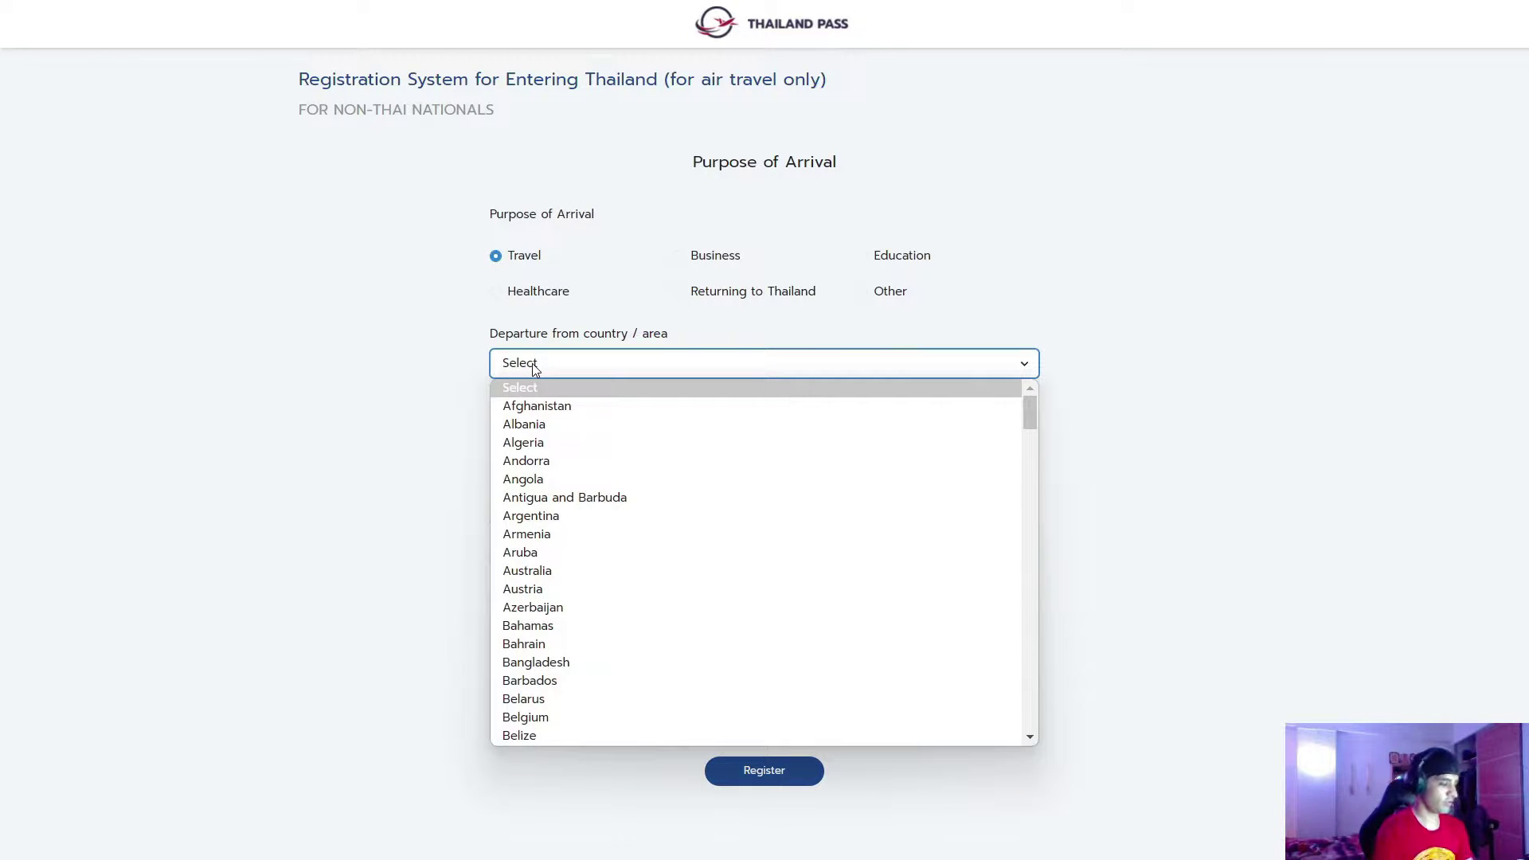
{"action": "type", "text": "ir"}
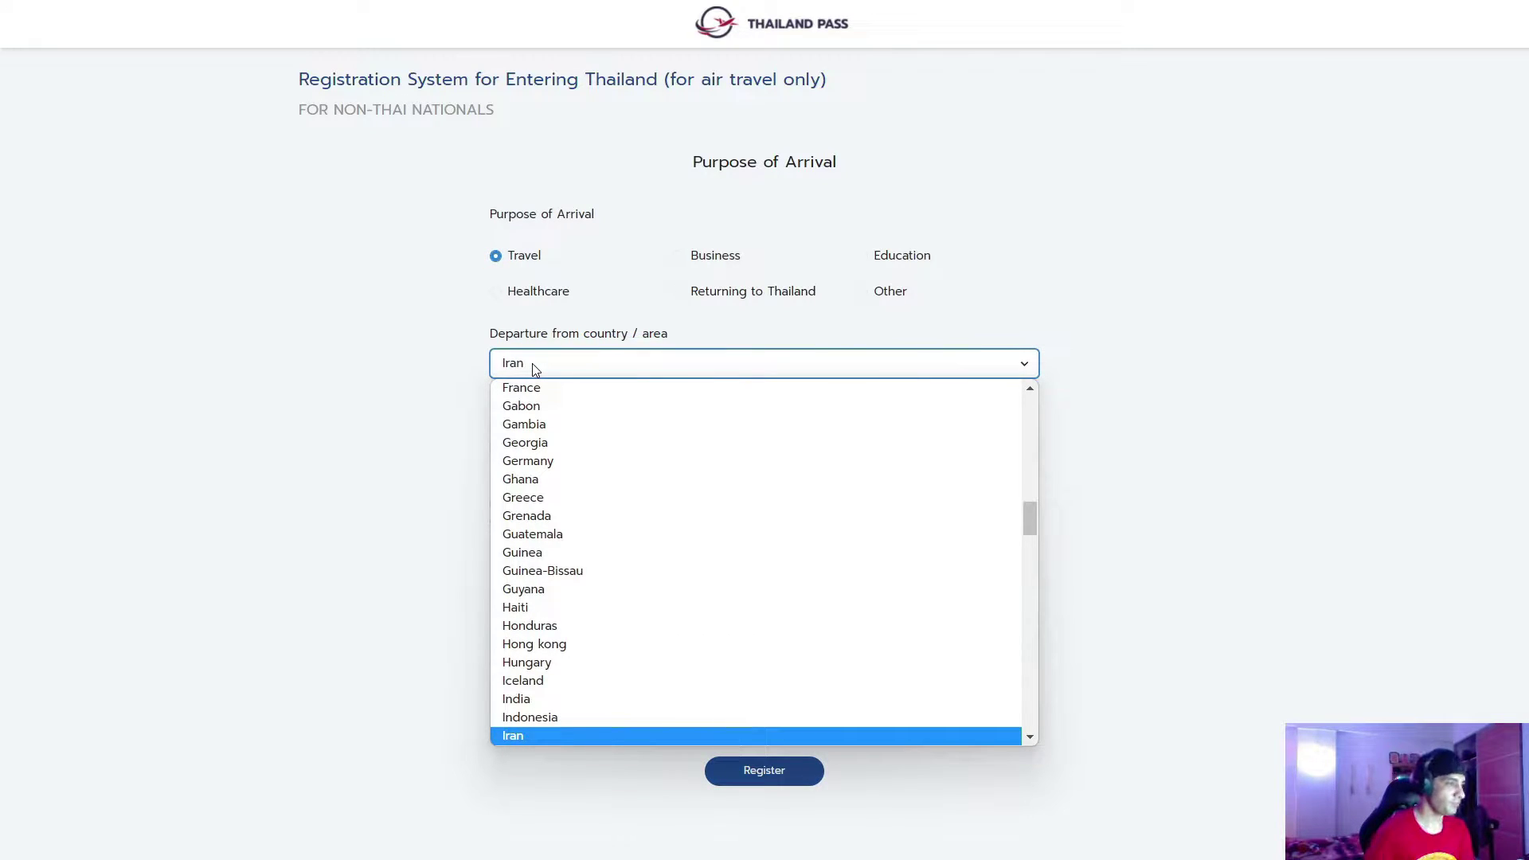
{"action": "left_click", "coordinate": [521, 738]}
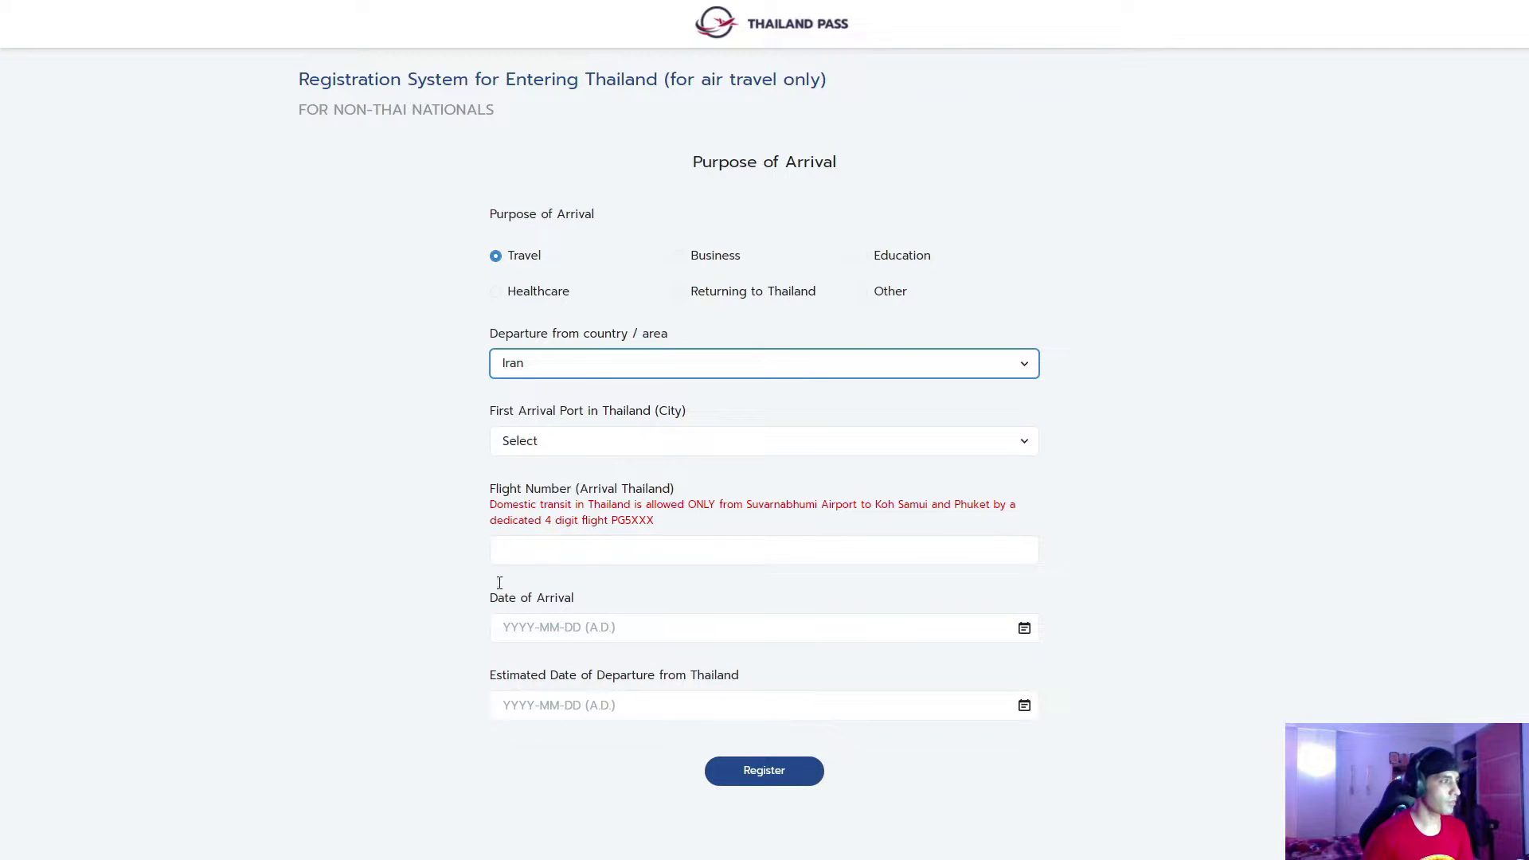
{"action": "left_click", "coordinate": [603, 451]}
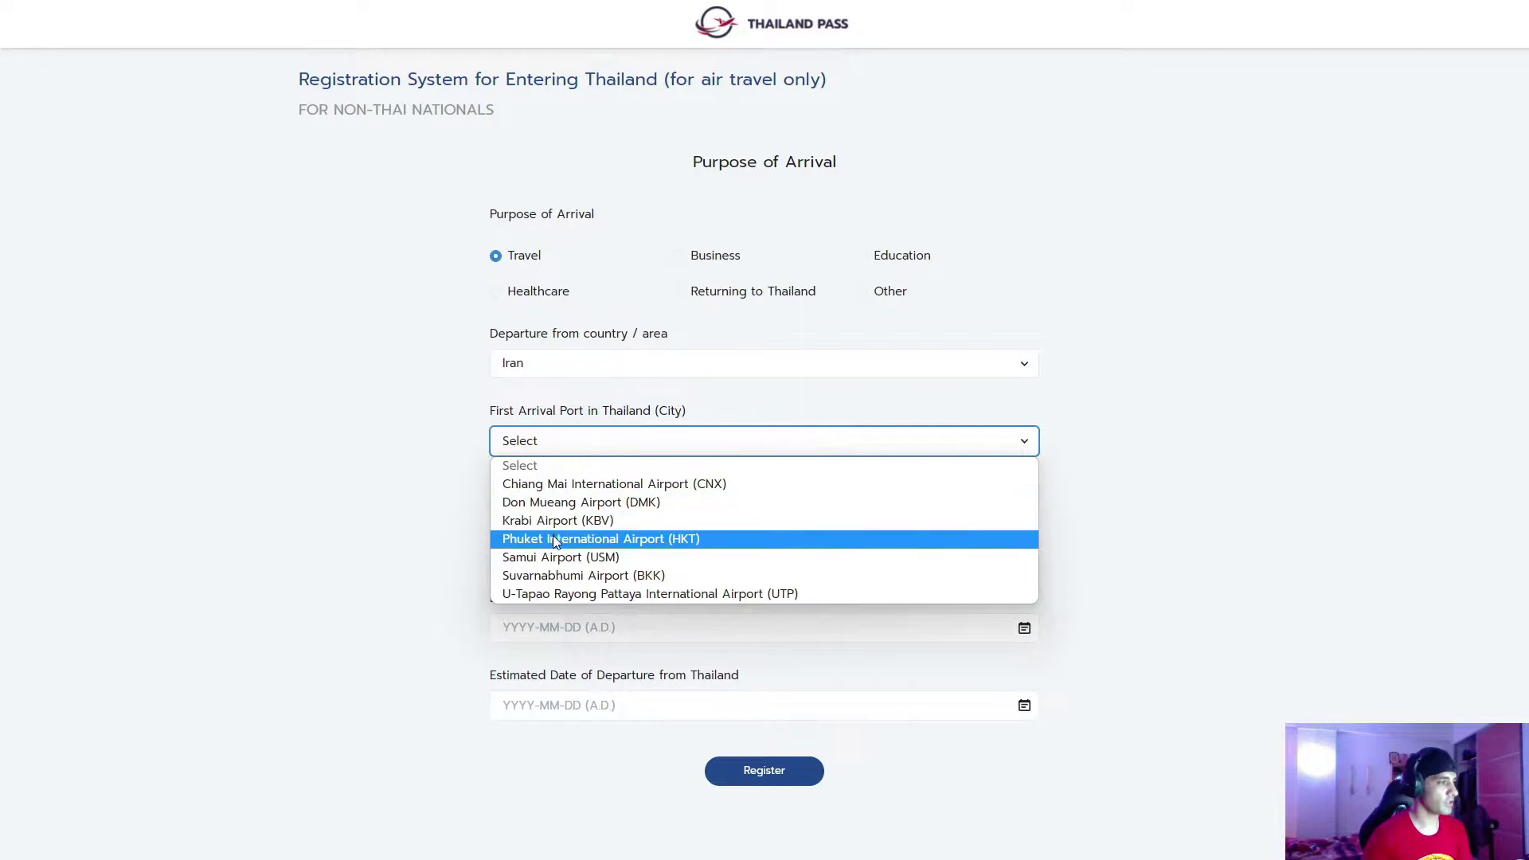
{"action": "left_click", "coordinate": [550, 576]}
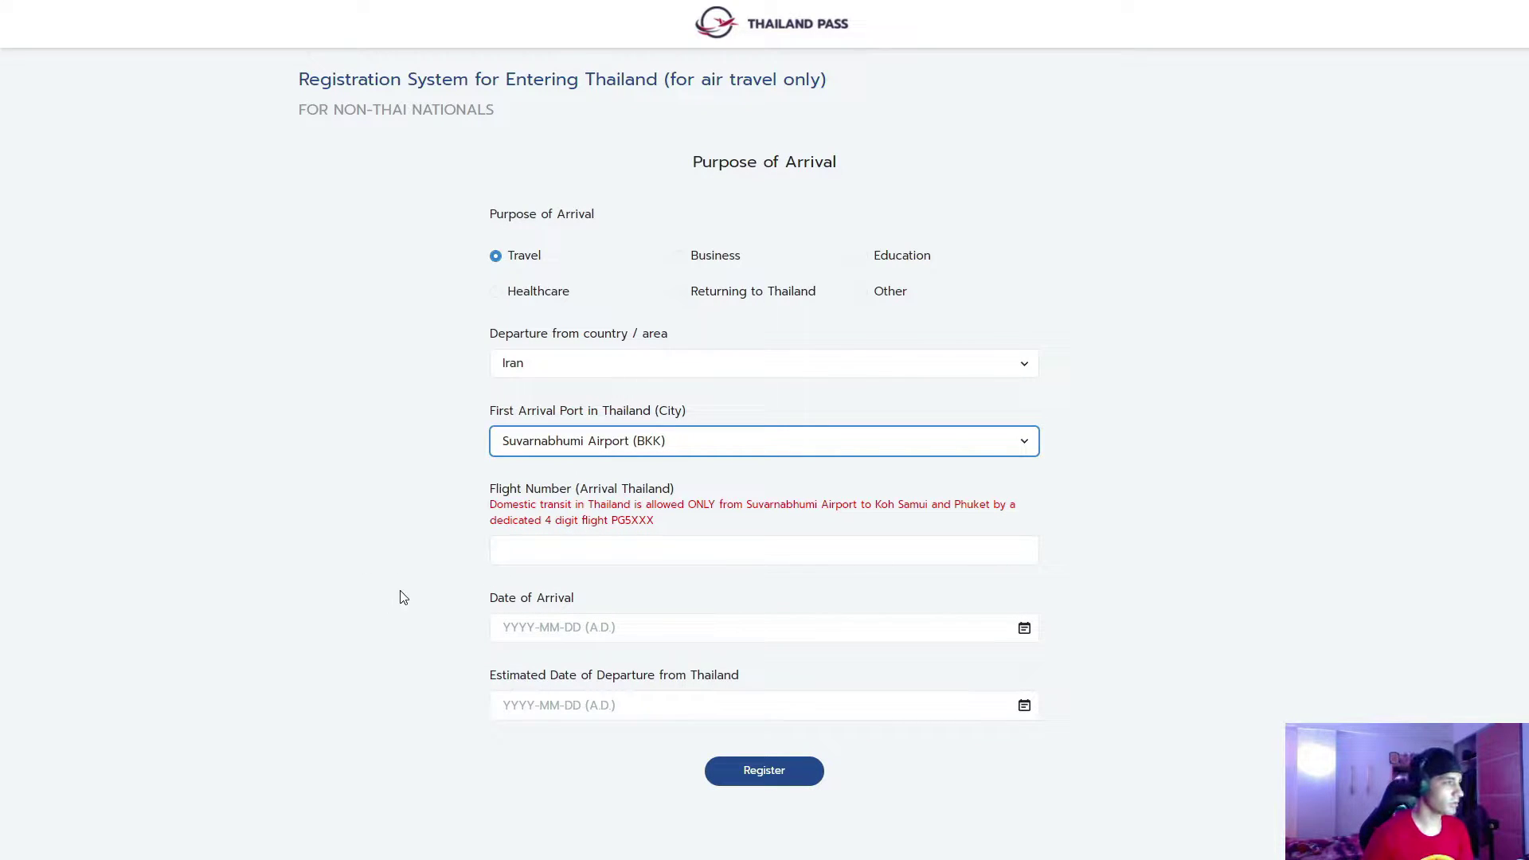
Open the flight number field and the arrival and departure date calendars without setting values
{"action": "left_click", "coordinate": [563, 550]}
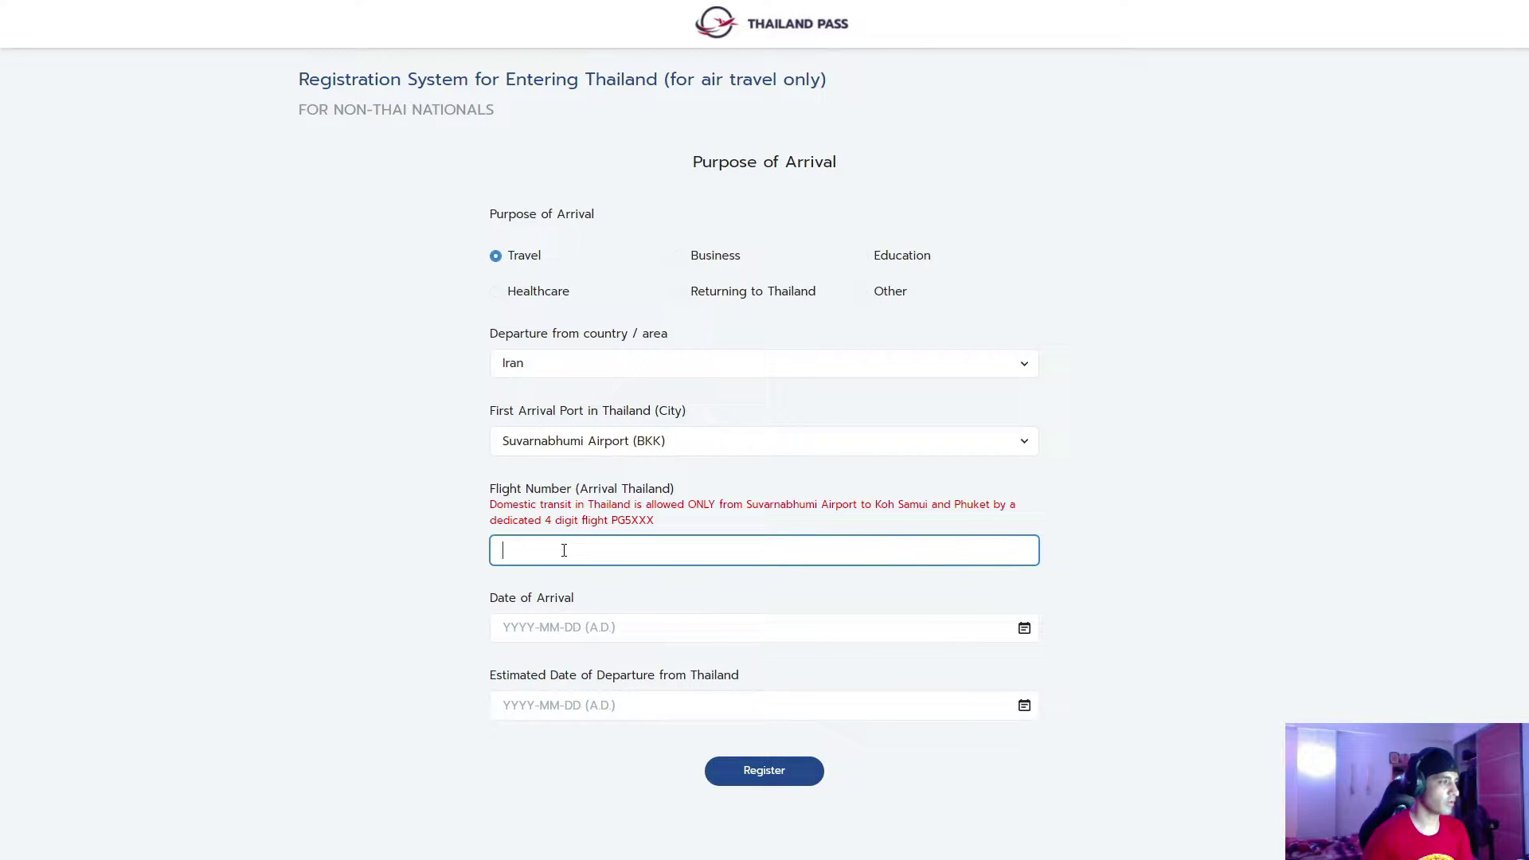
{"action": "left_click", "coordinate": [534, 629]}
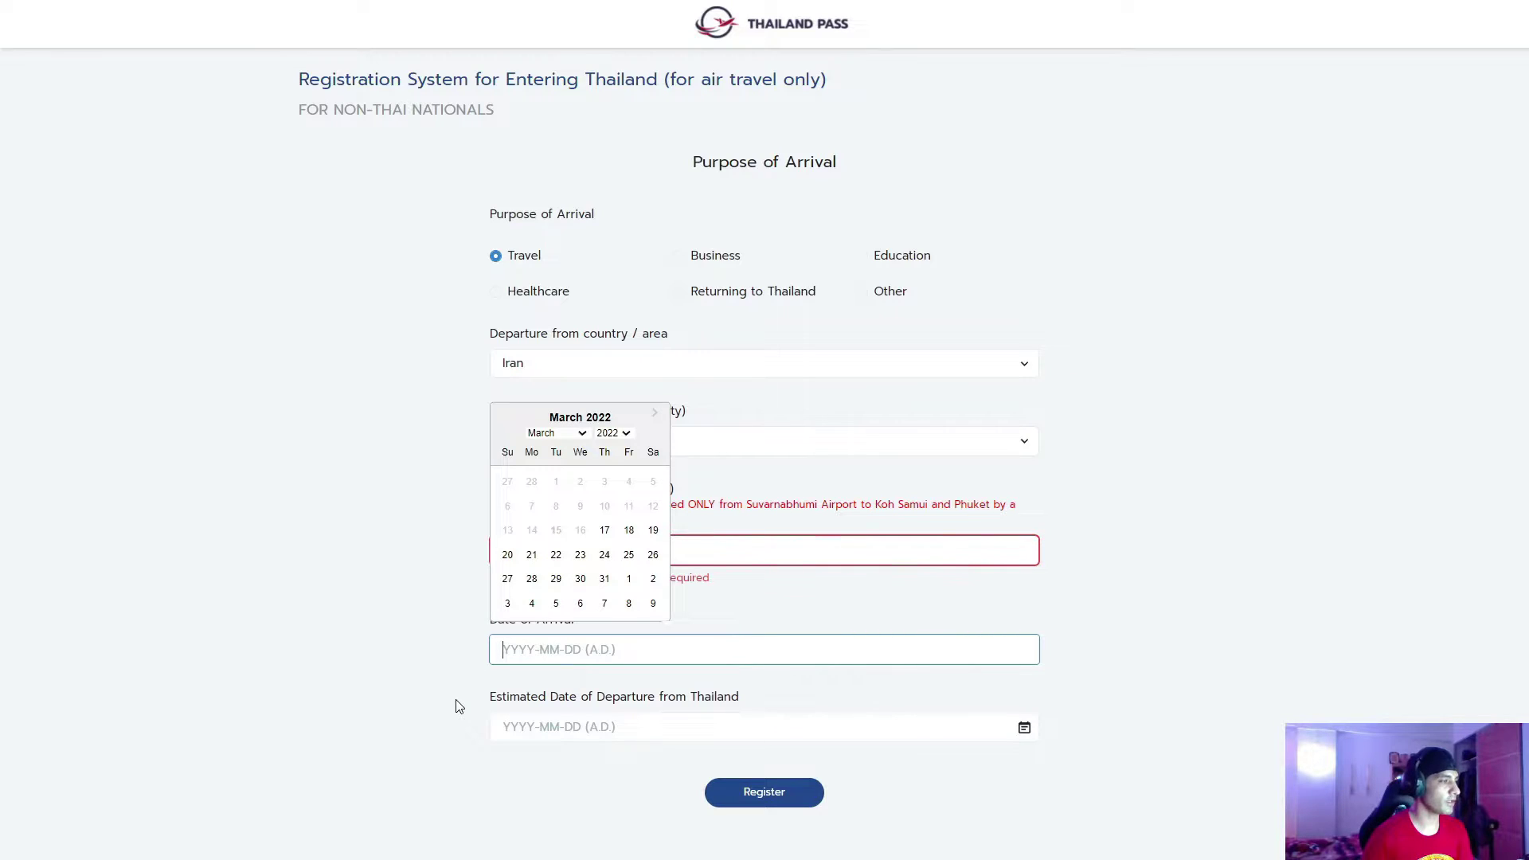
{"action": "left_click", "coordinate": [421, 709]}
{"action": "left_click", "coordinate": [582, 757]}
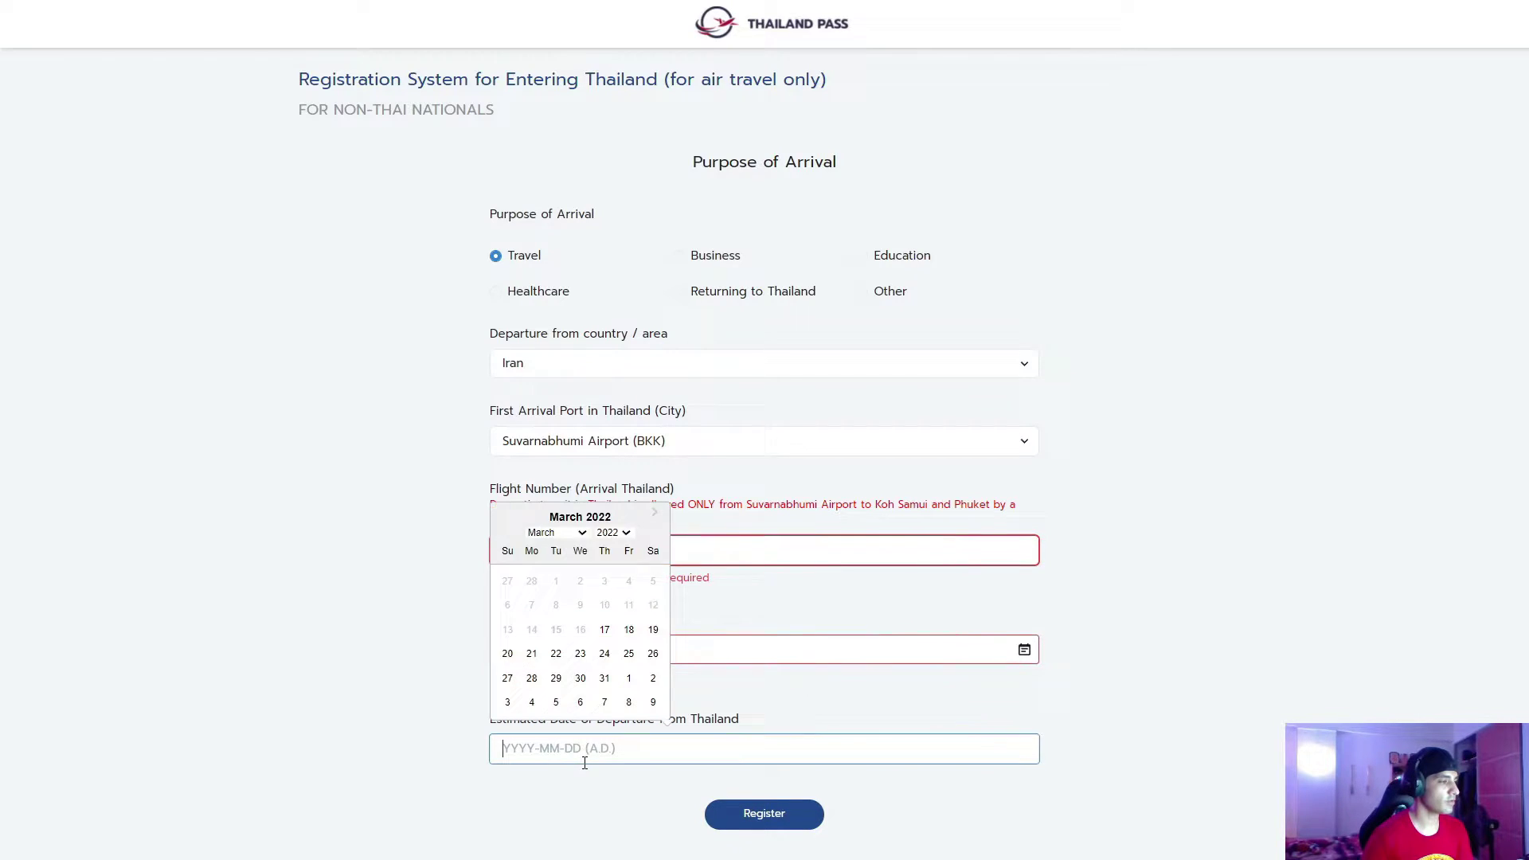
{"action": "left_click", "coordinate": [403, 728]}
{"action": "scroll", "coordinate": [368, 621], "scroll_direction": "down", "scroll_amount": 1}
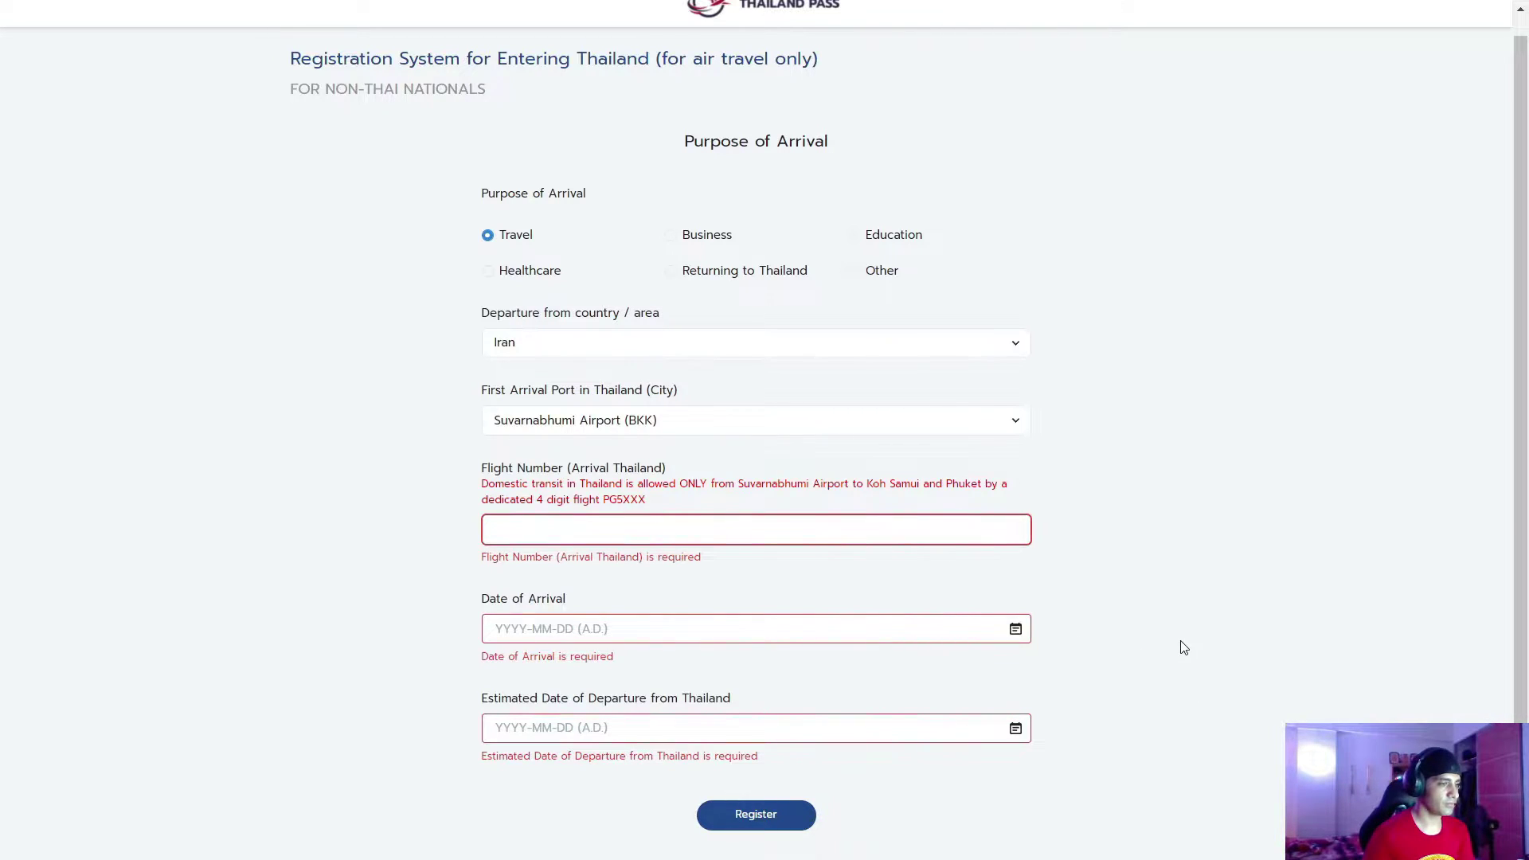
Leave fullscreen and enter TK875 as the arrival flight number
{"action": "key", "text": "F11"}
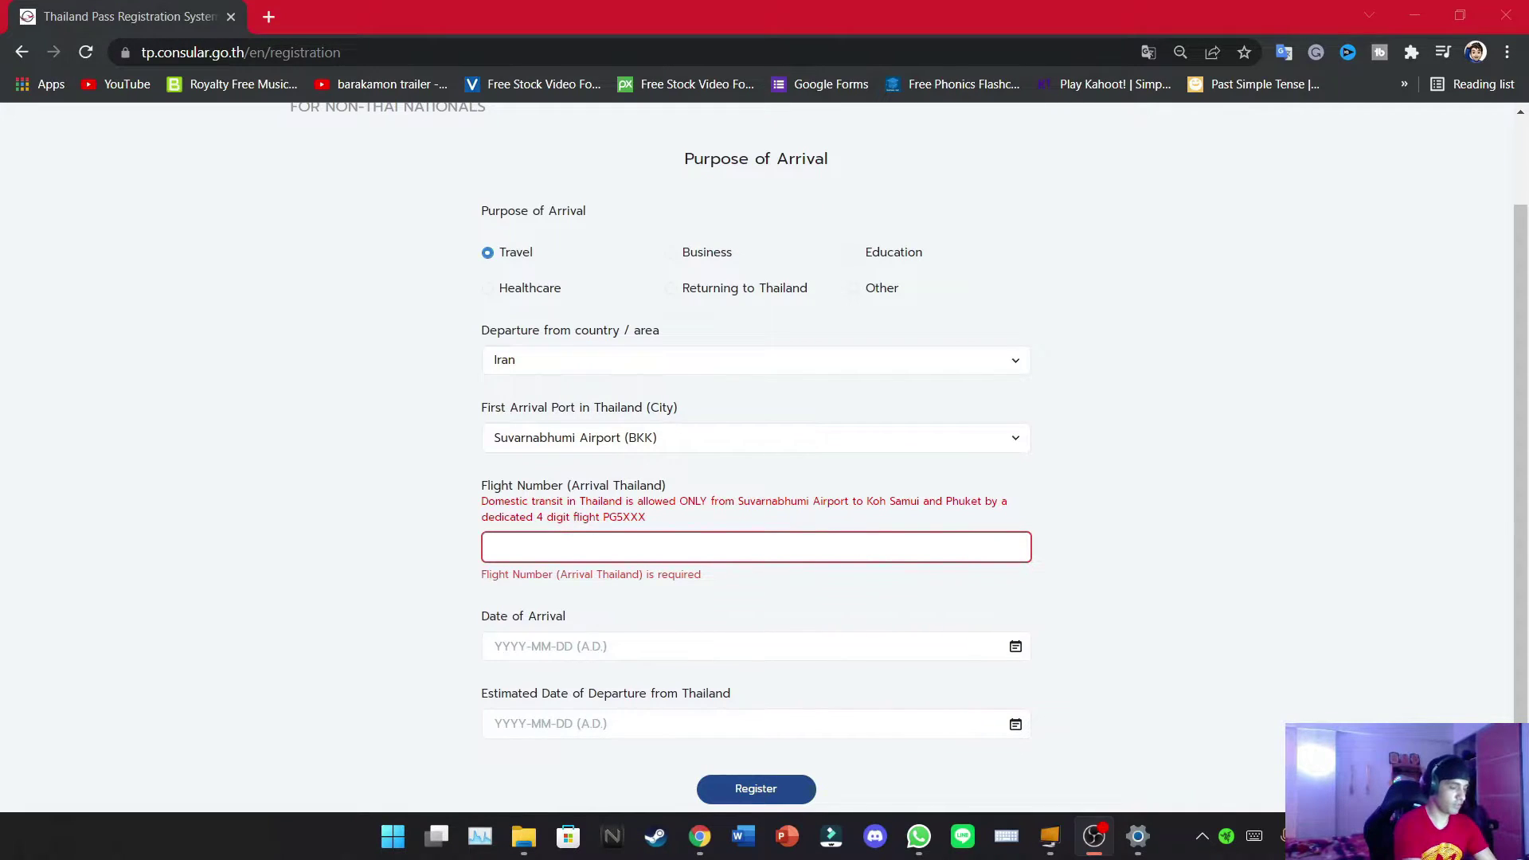
{"action": "left_click", "coordinate": [883, 543]}
{"action": "type", "text": "TK"}
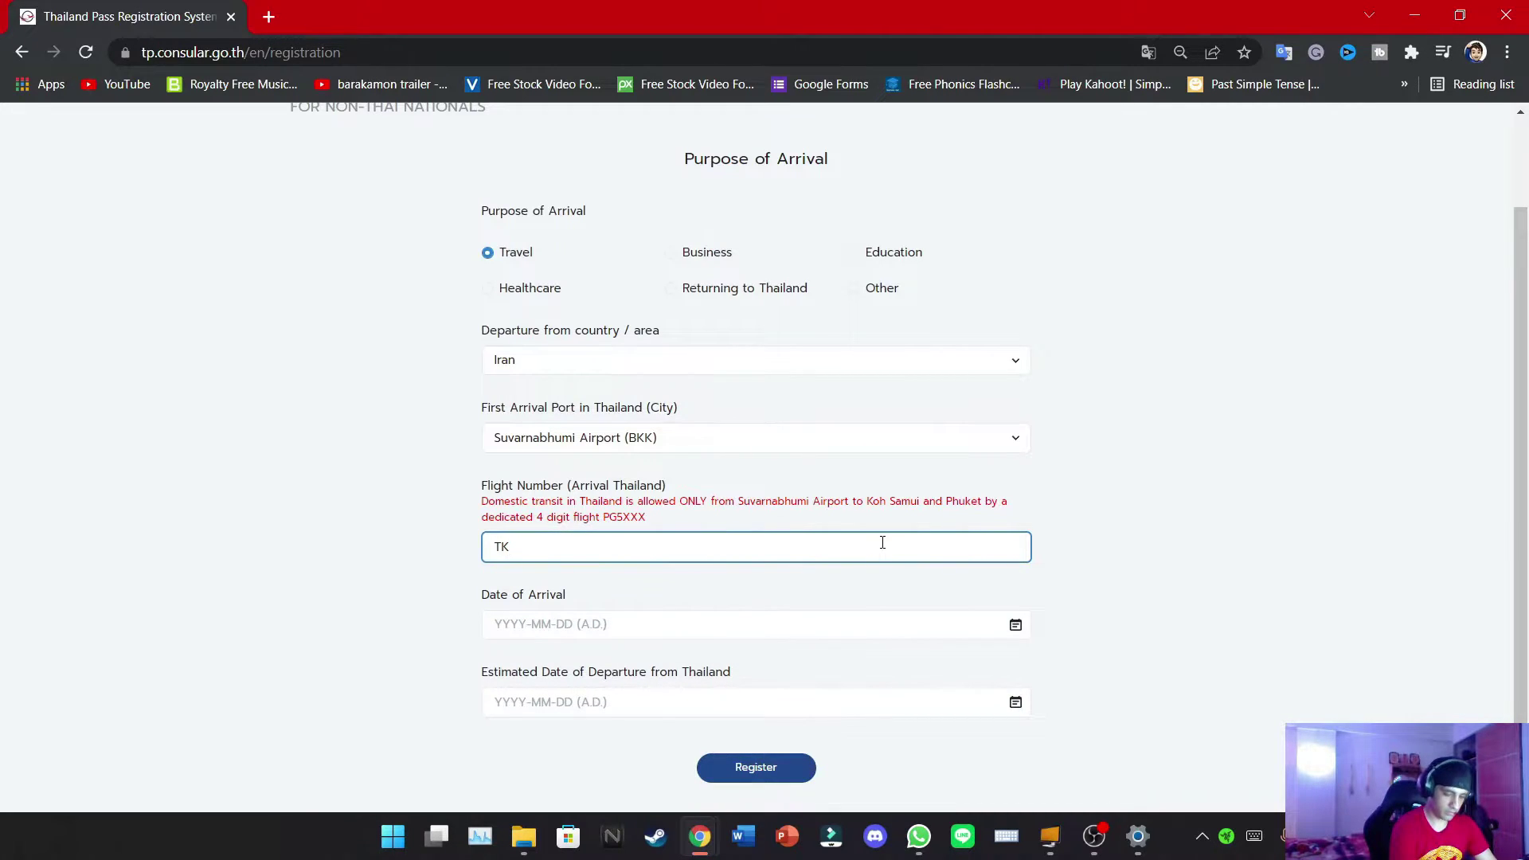
{"action": "type", "text": "875"}
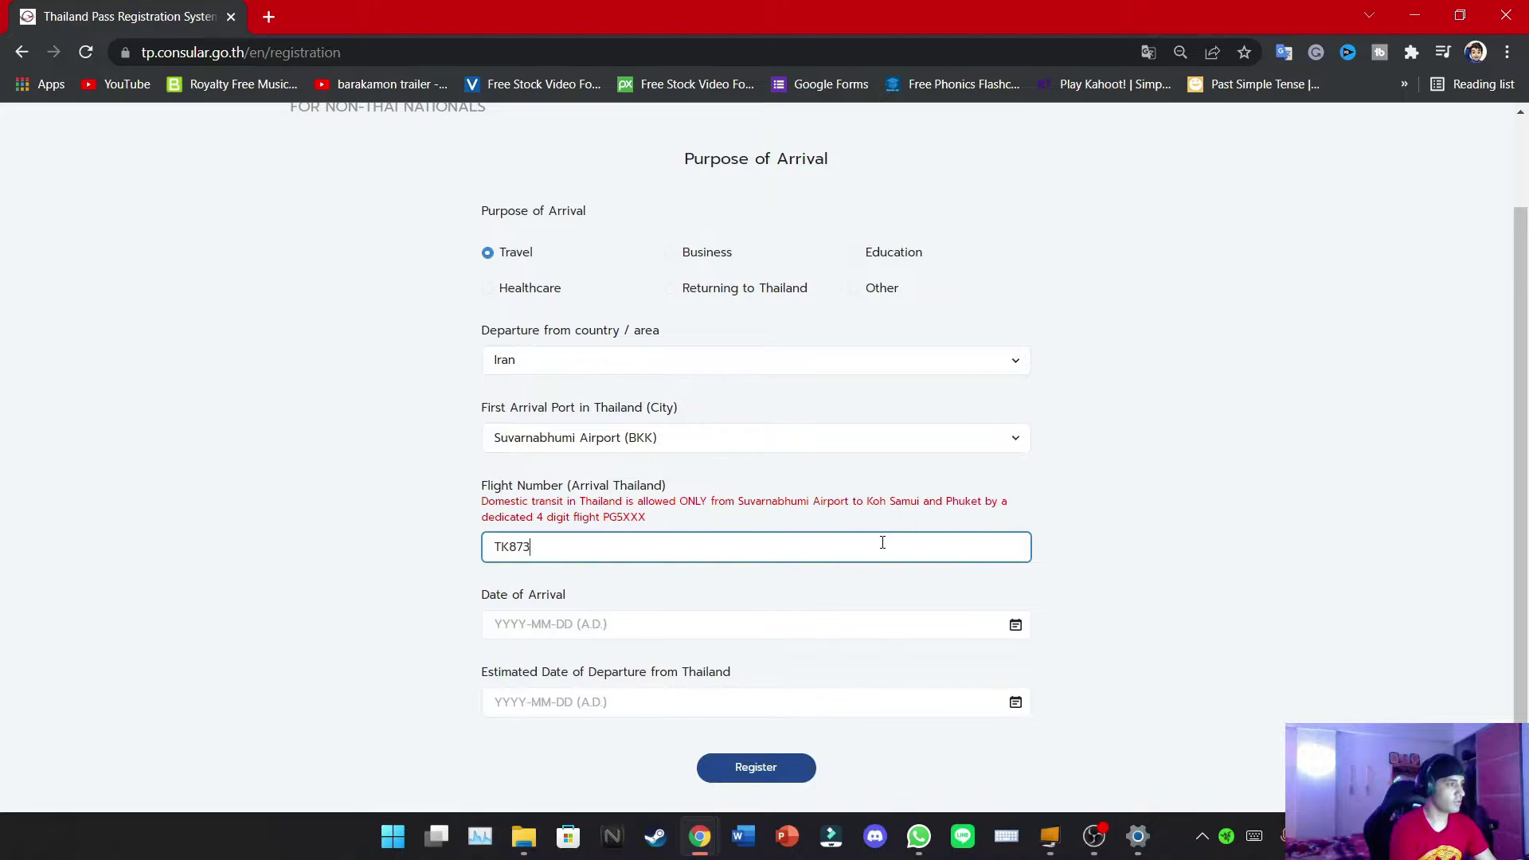
{"action": "left_click", "coordinate": [665, 624]}
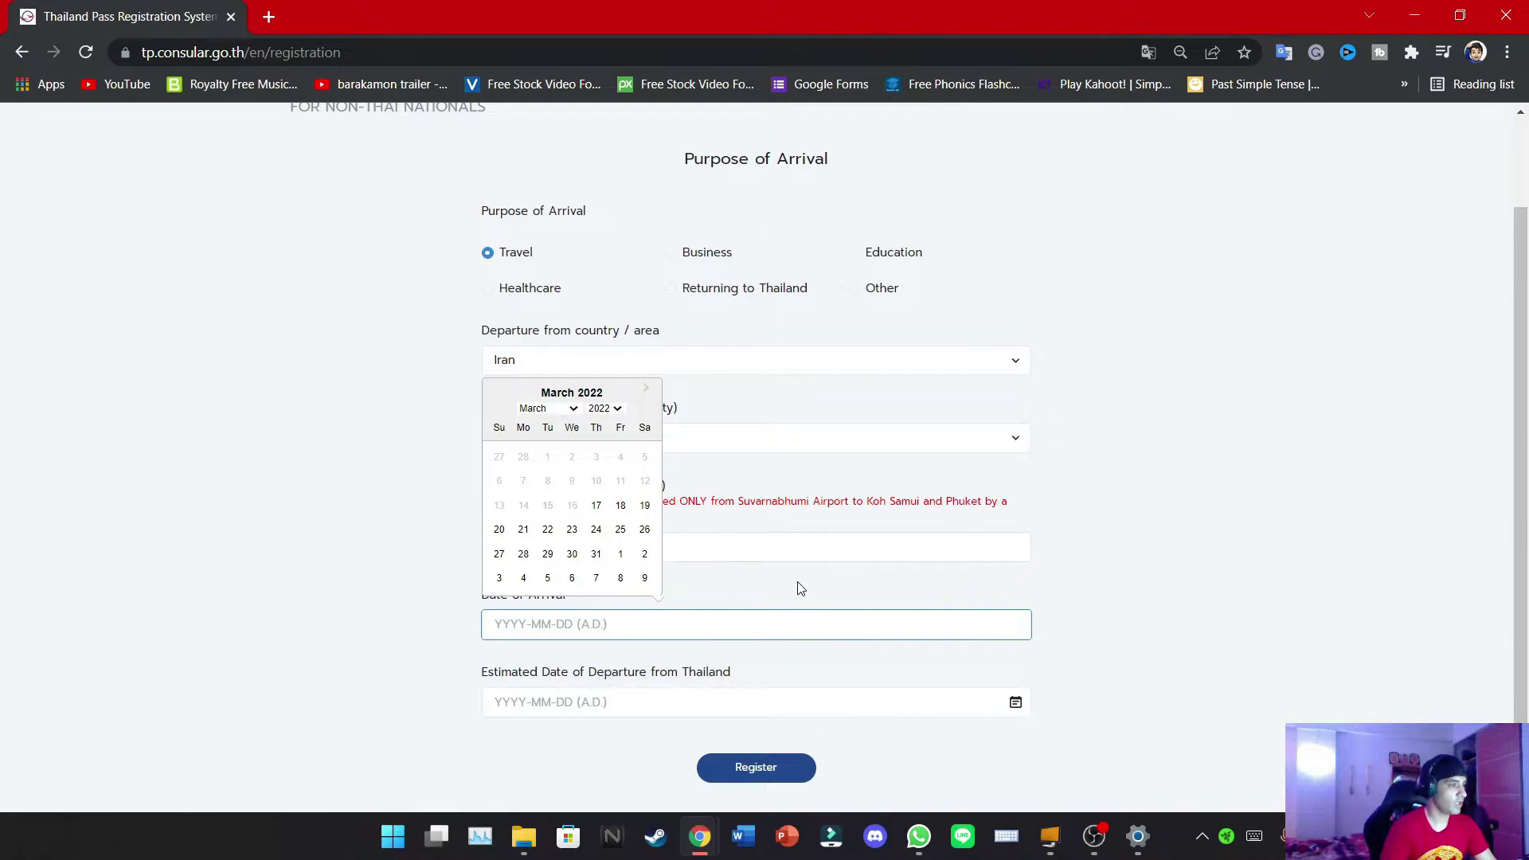
{"action": "left_click", "coordinate": [776, 553]}
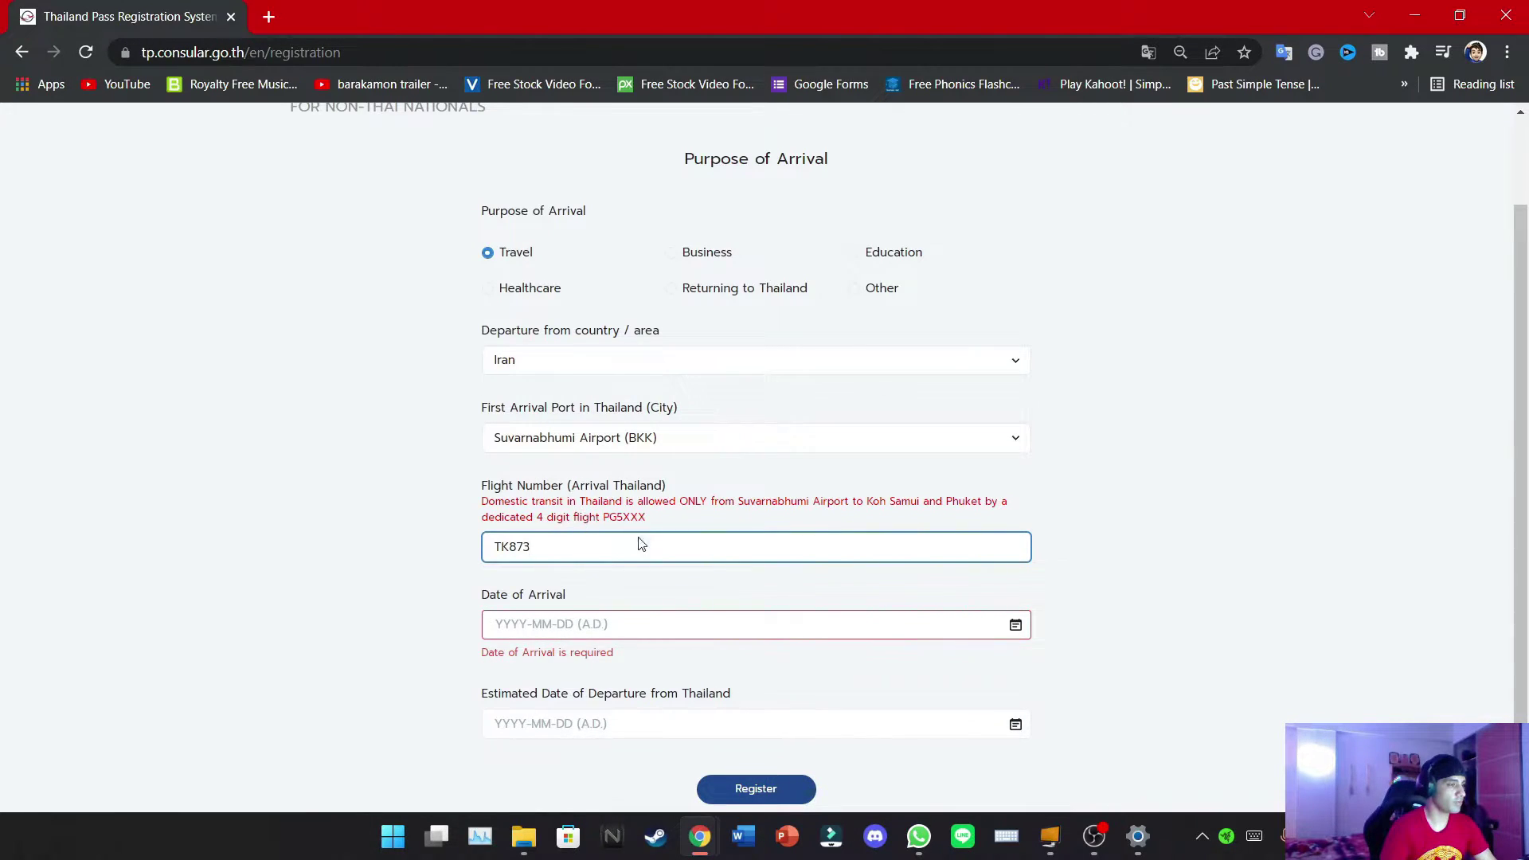
Set arrival to 18 March 2022 and estimated departure to 25 March 2022, then register
{"action": "left_click", "coordinate": [548, 625]}
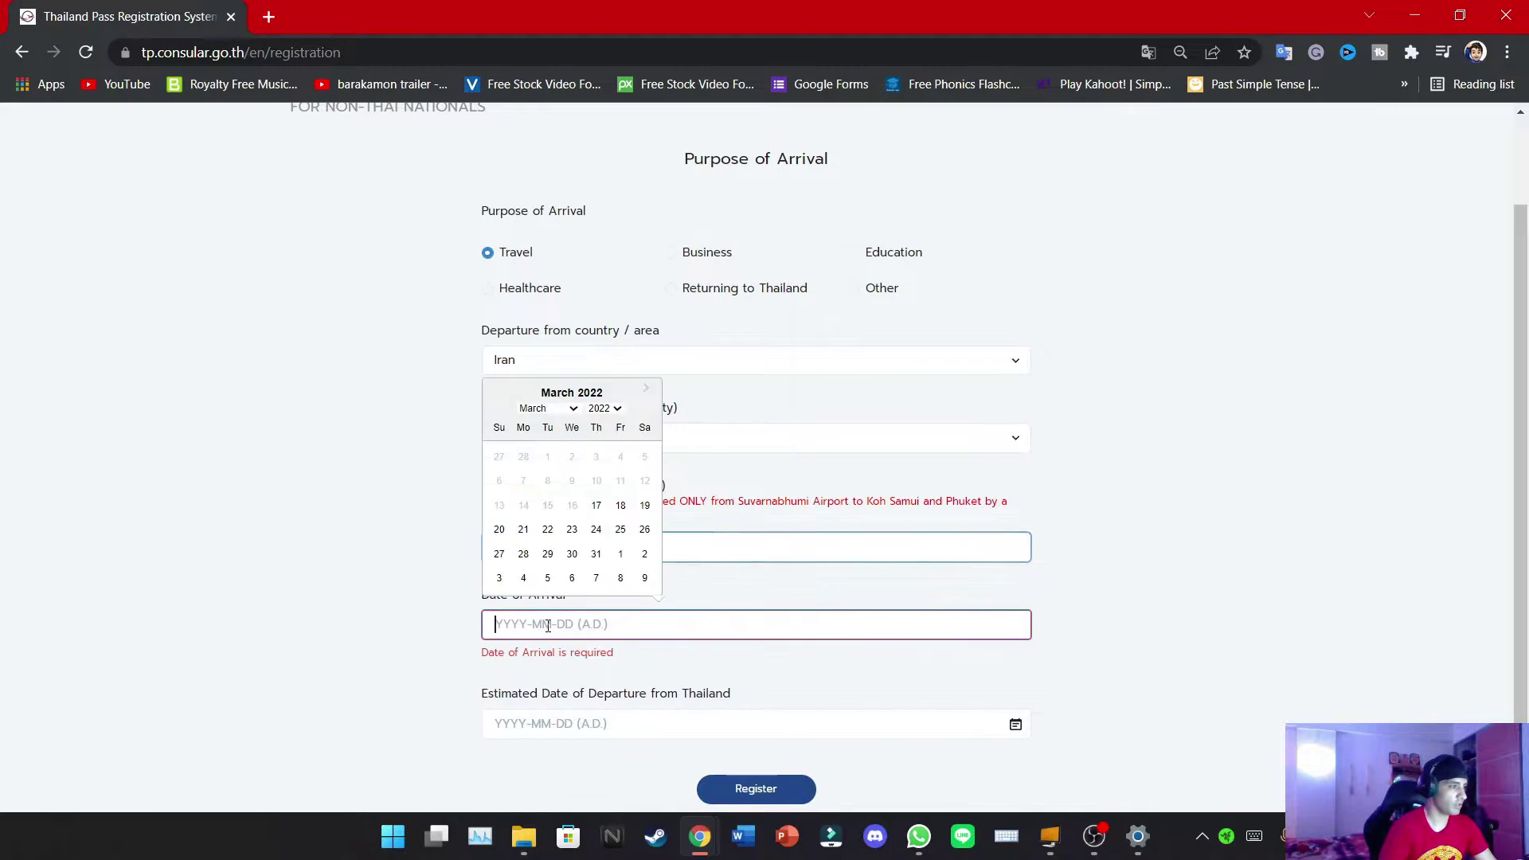
{"action": "left_click", "coordinate": [597, 507]}
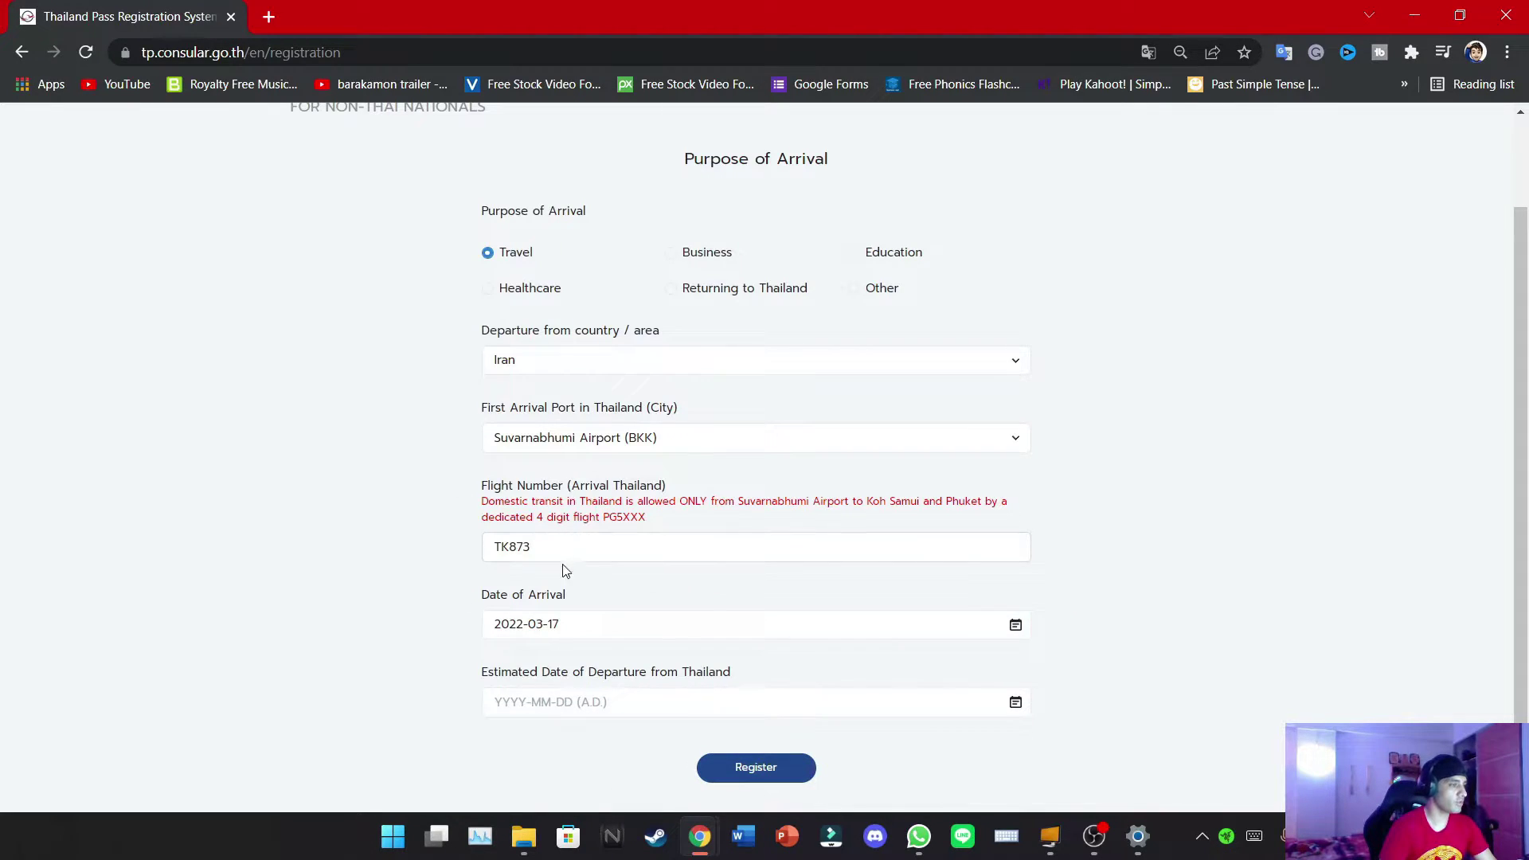
{"action": "left_click", "coordinate": [580, 621]}
{"action": "left_click", "coordinate": [622, 508]}
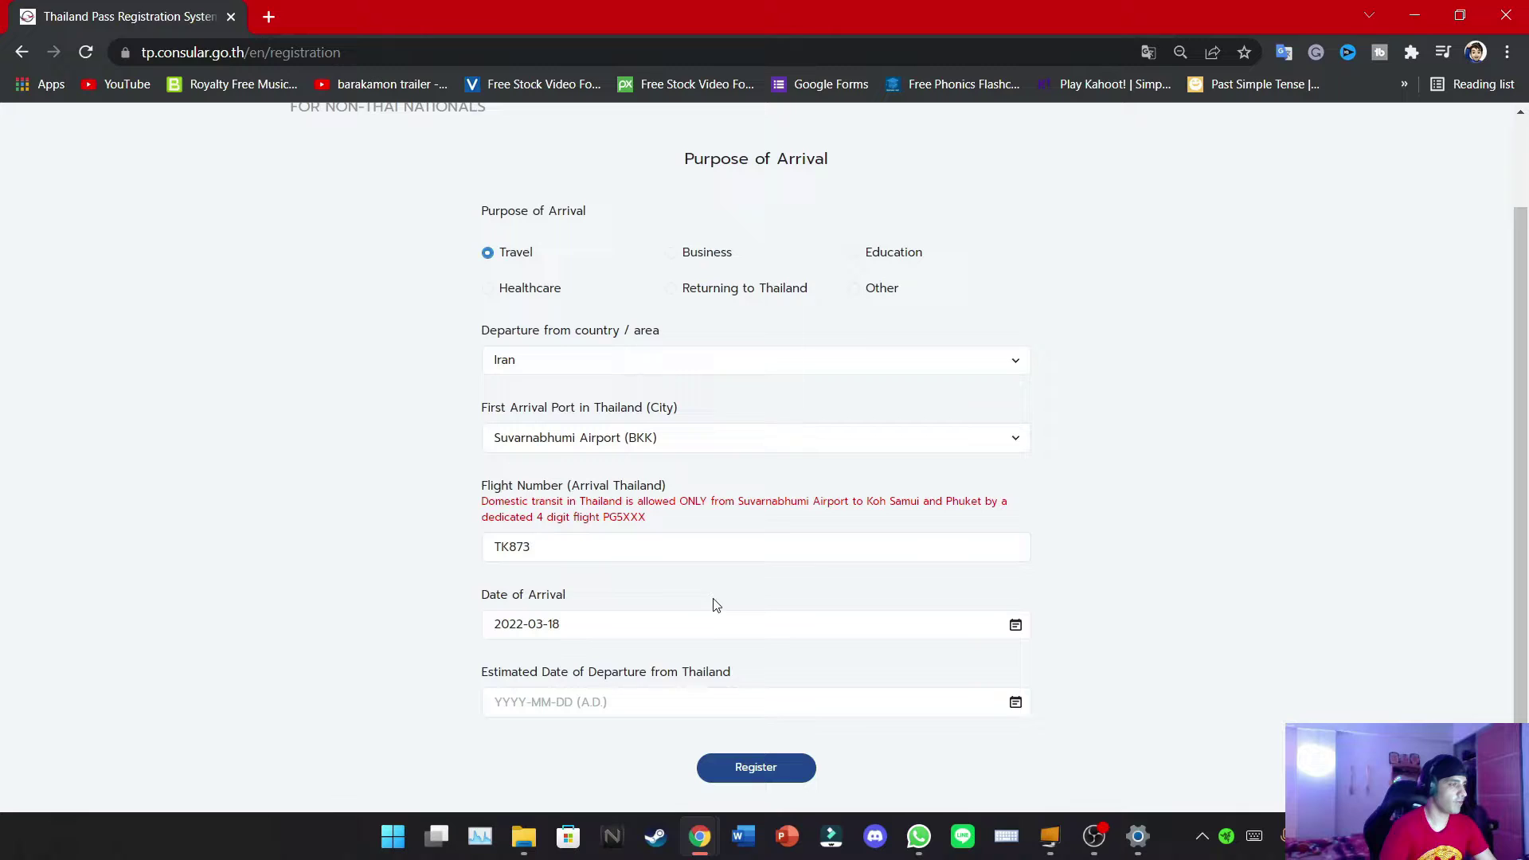
{"action": "left_click", "coordinate": [669, 703]}
{"action": "left_click", "coordinate": [620, 611]}
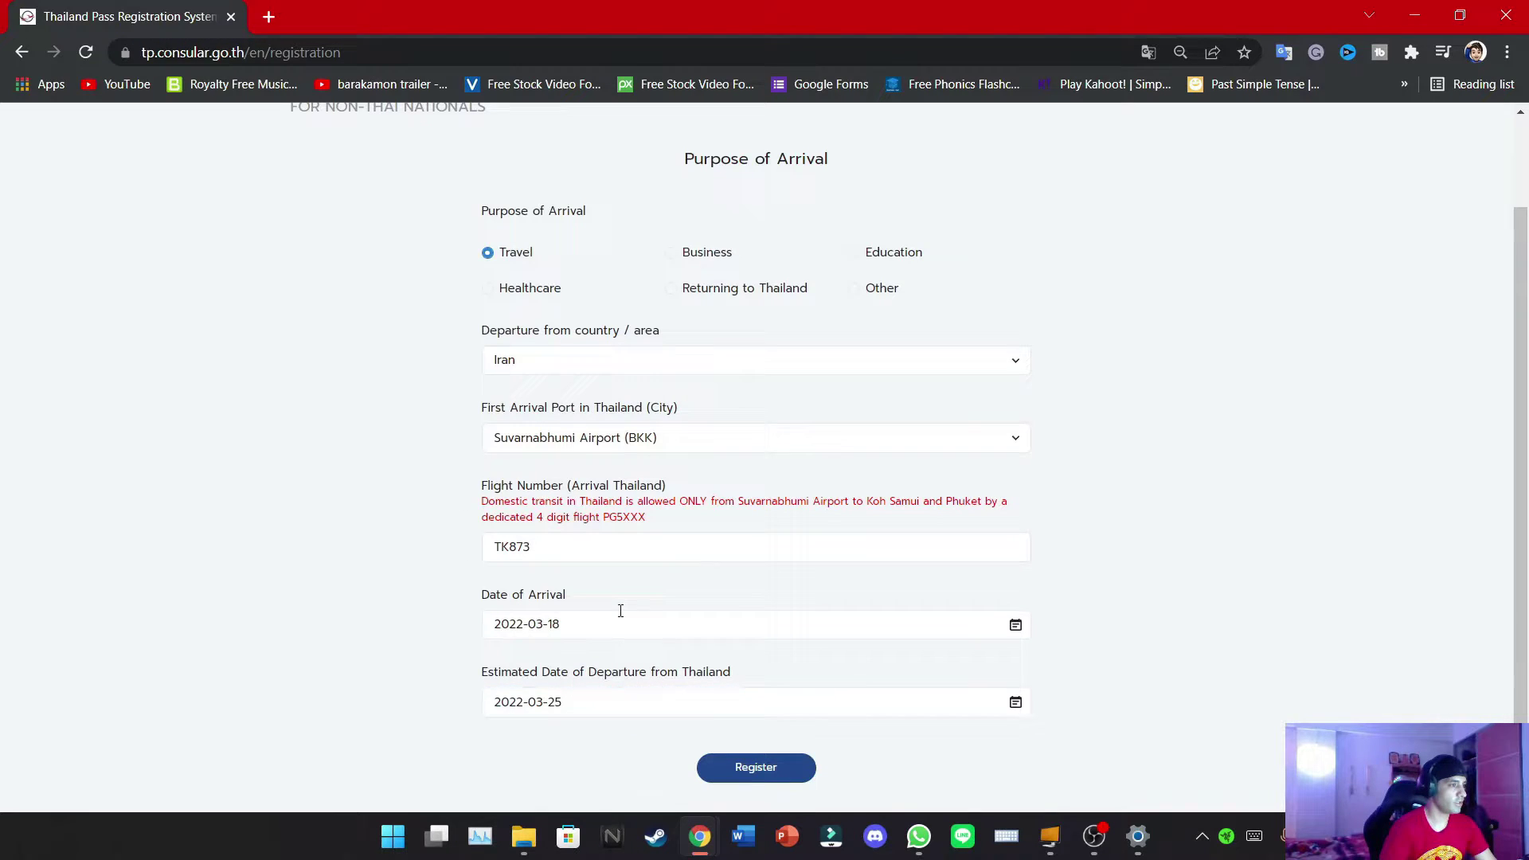
{"action": "left_click", "coordinate": [777, 769]}
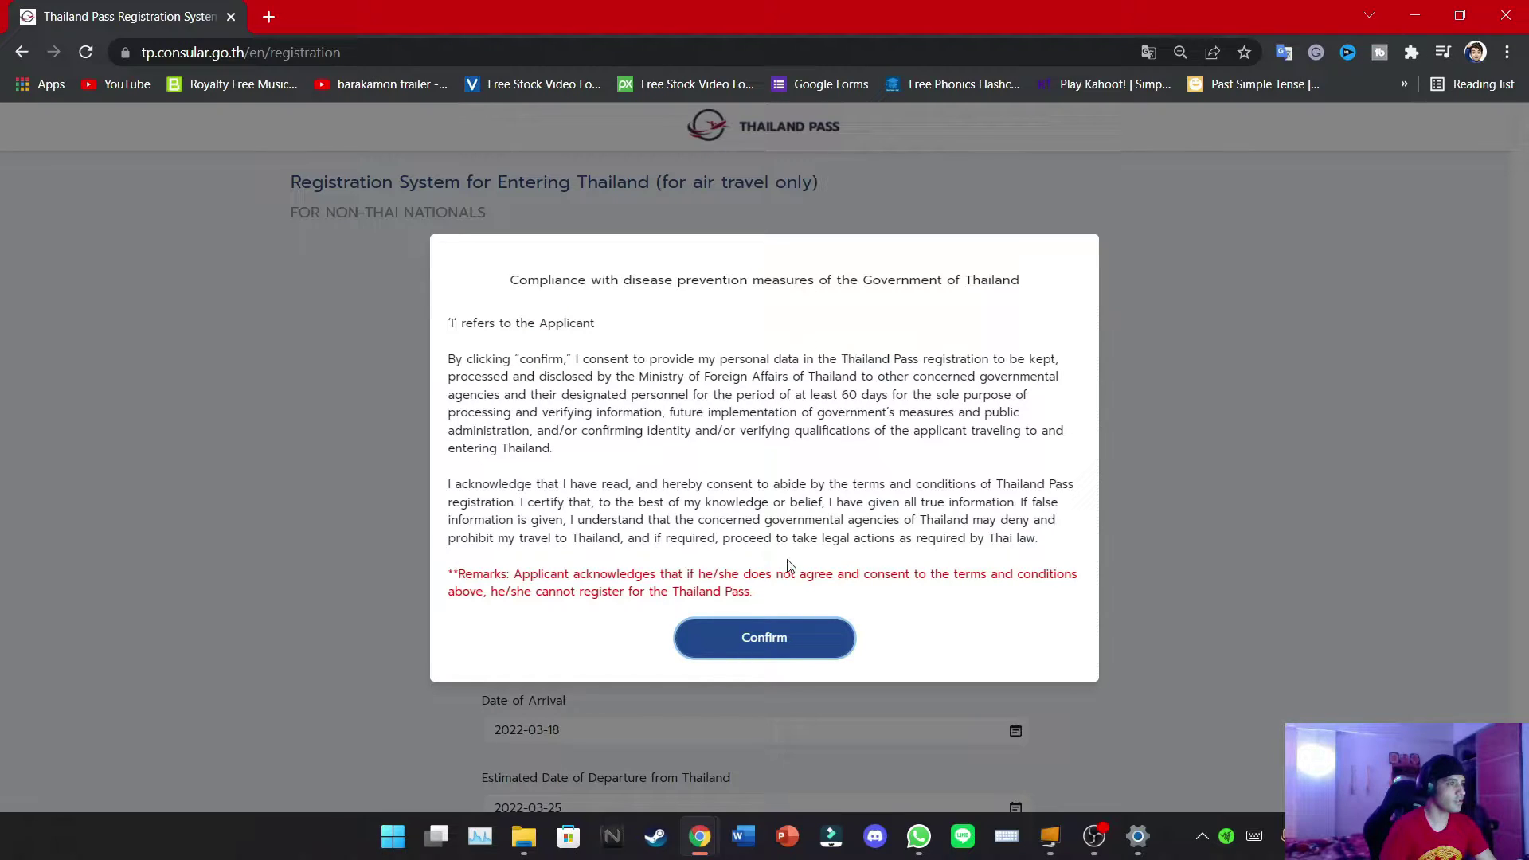
Accept the consent notice, pick title Mr., and enter the traveller's given and family names
{"action": "left_click", "coordinate": [741, 644]}
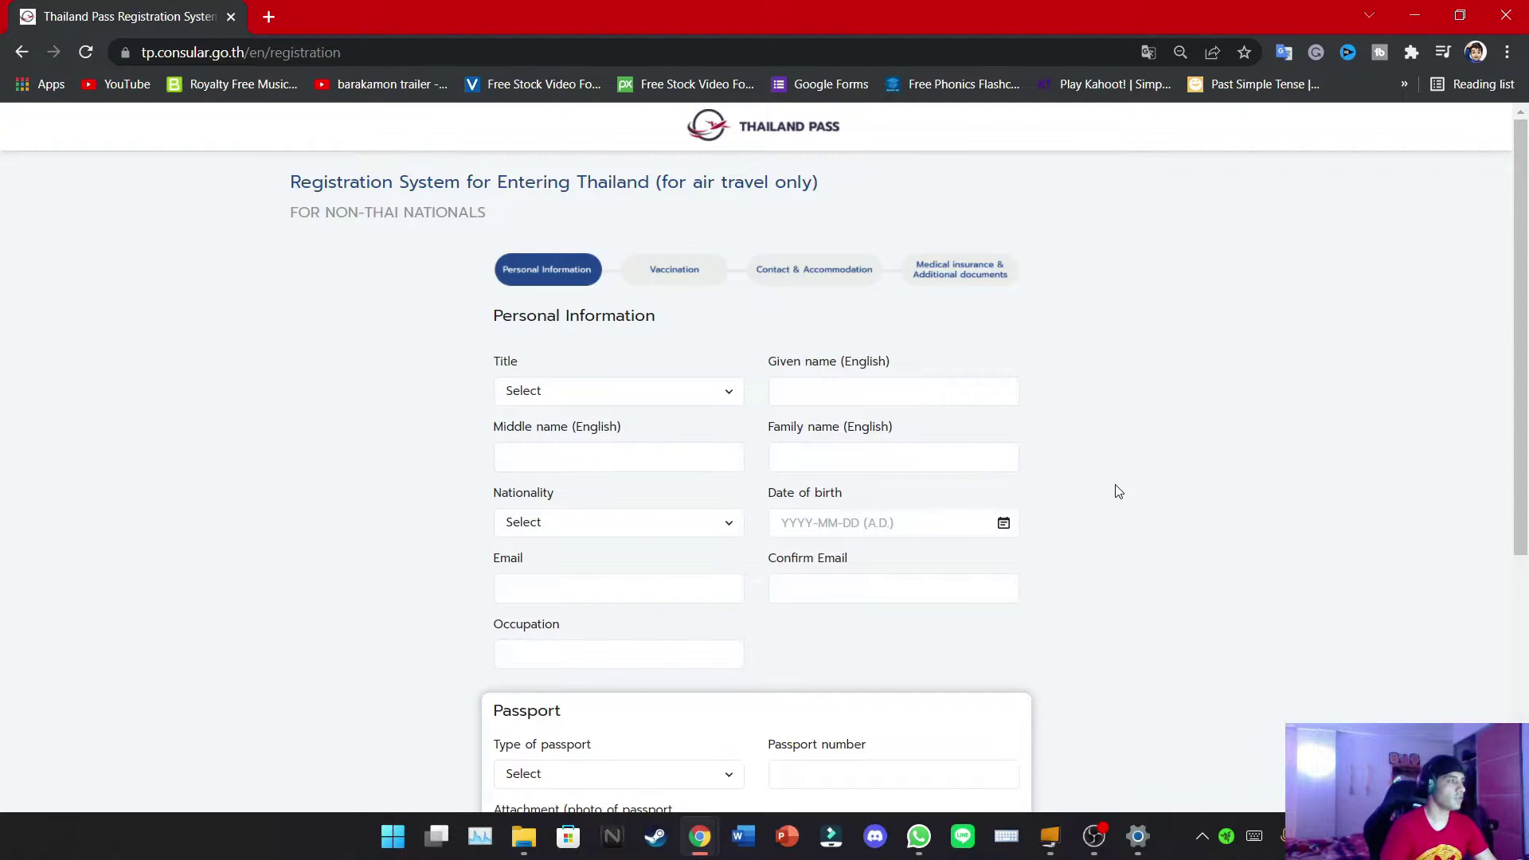
{"action": "left_click", "coordinate": [557, 390]}
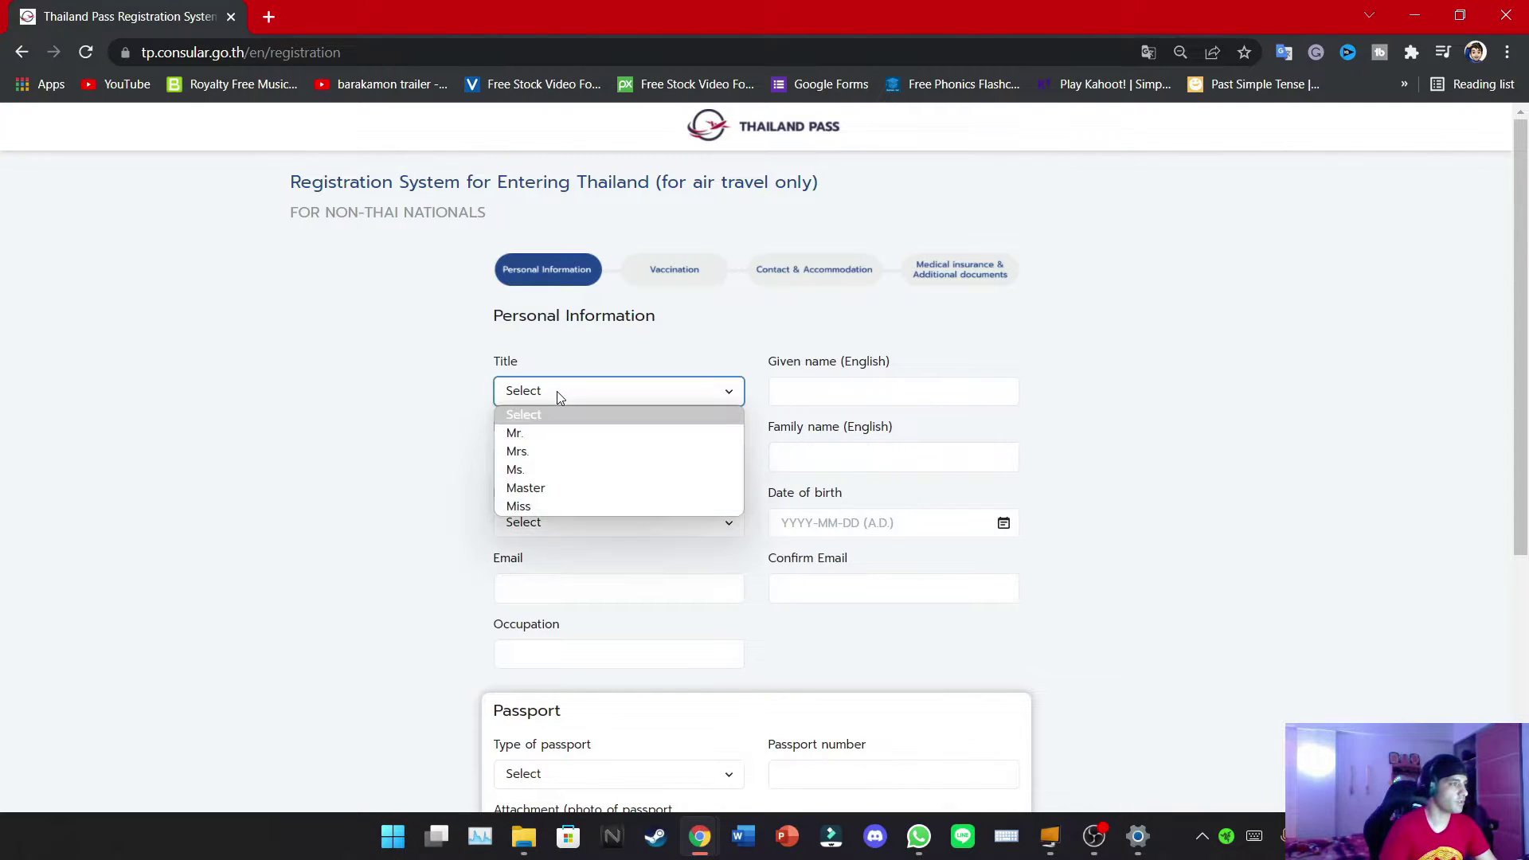
{"action": "left_click", "coordinate": [514, 433]}
{"action": "left_click", "coordinate": [907, 390]}
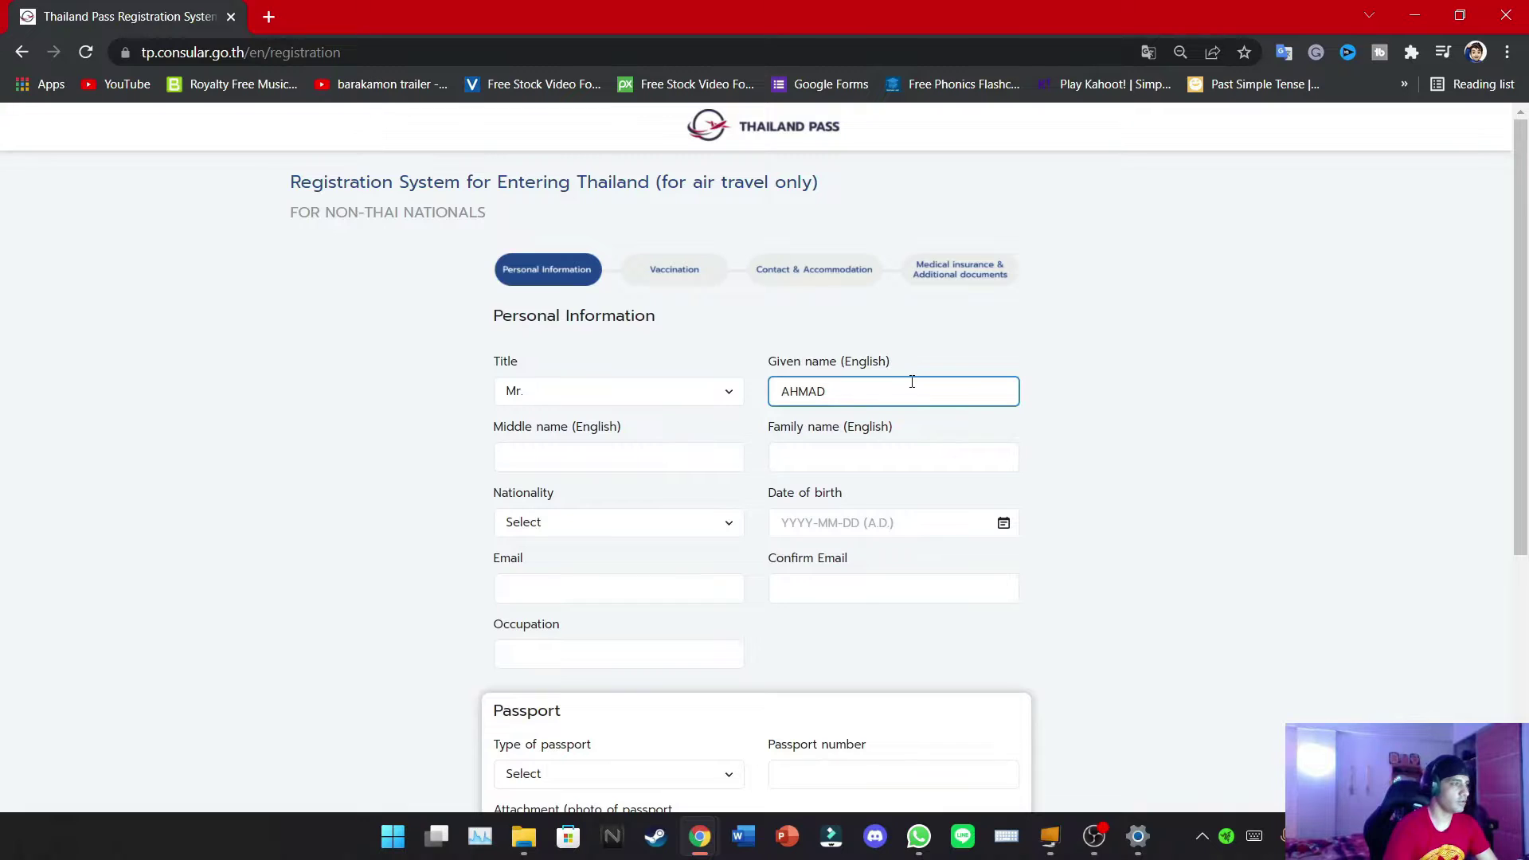
{"action": "left_click", "coordinate": [876, 457]}
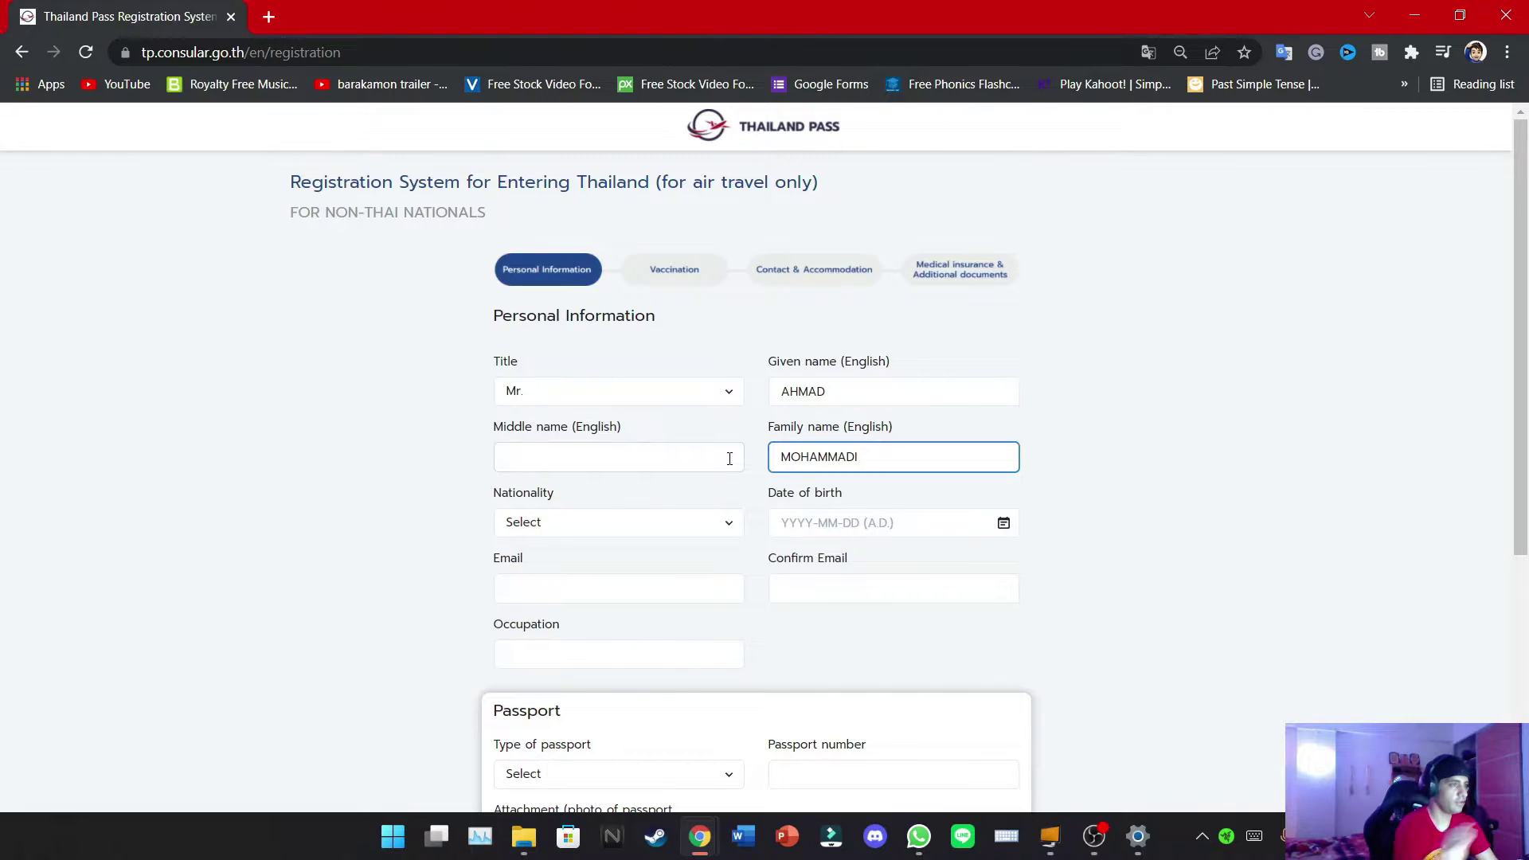
Set the nationality to Iranian
{"action": "left_click", "coordinate": [675, 526]}
{"action": "key", "text": "i"}
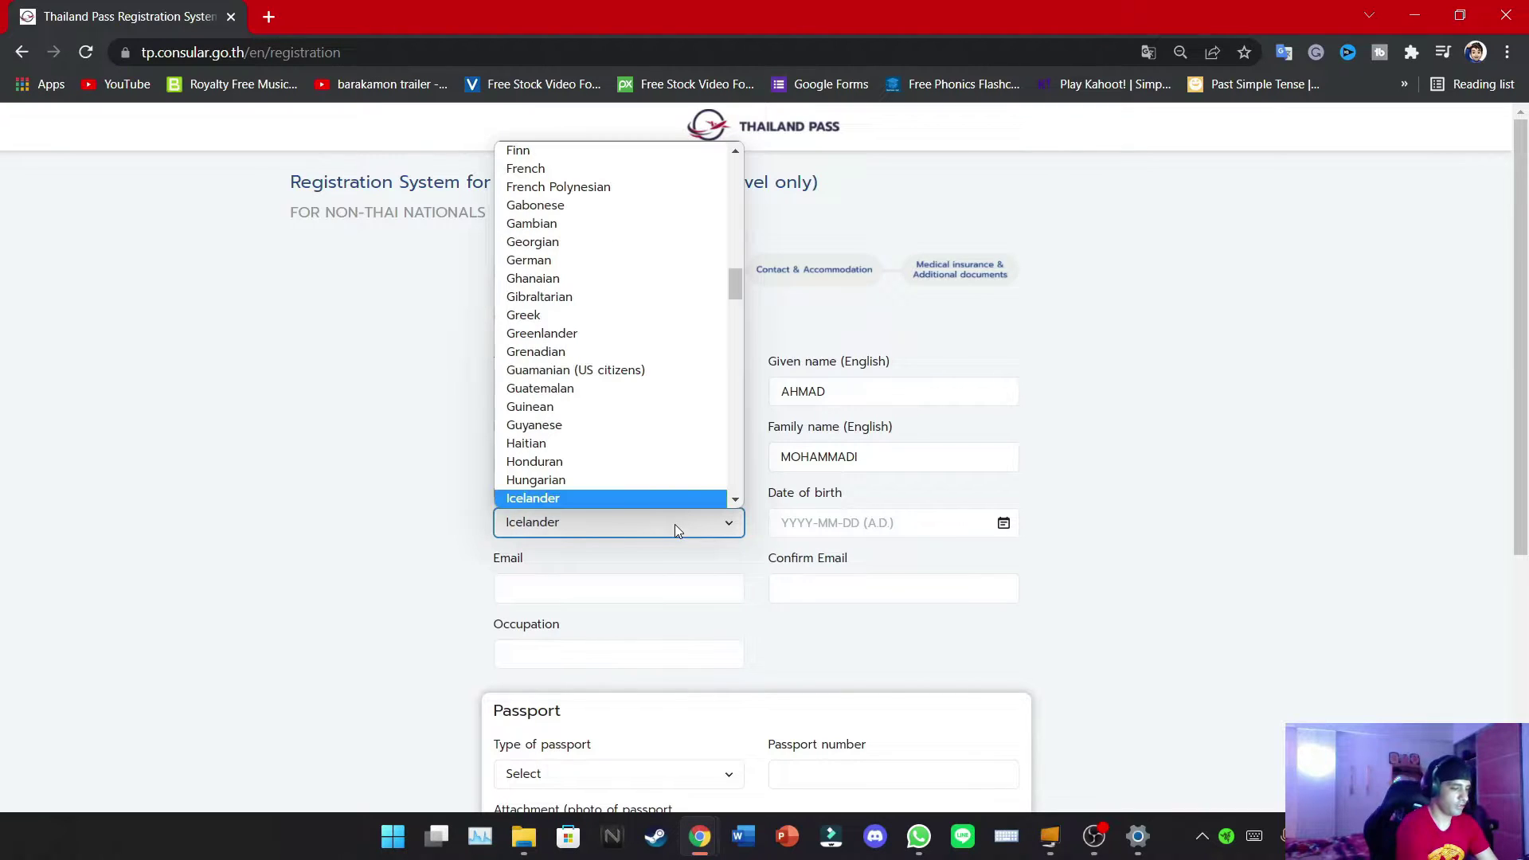
{"action": "scroll", "coordinate": [634, 400], "scroll_direction": "down", "scroll_amount": 3}
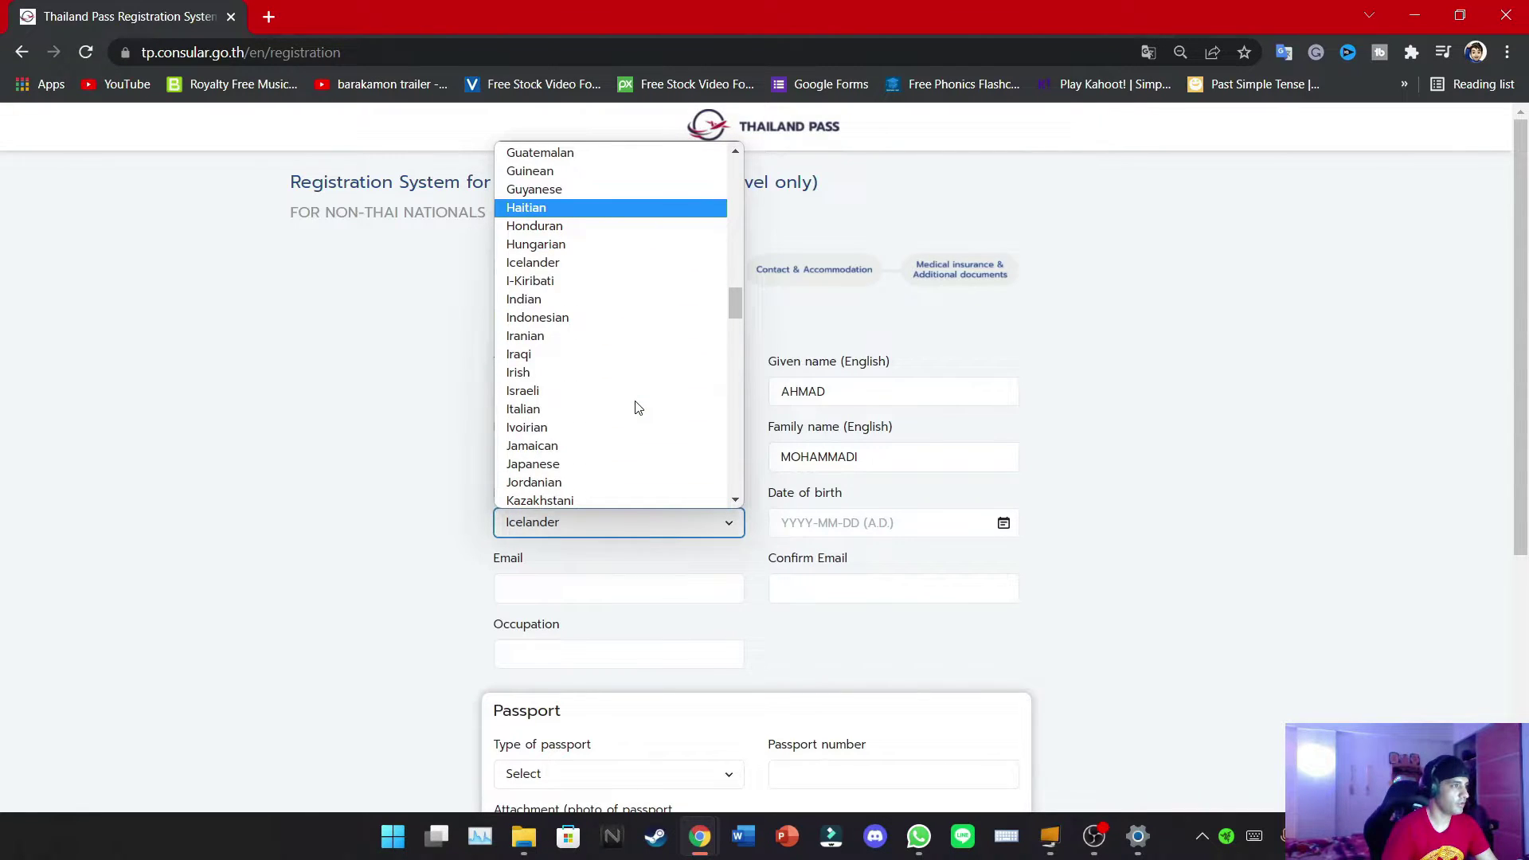
{"action": "left_click", "coordinate": [585, 340]}
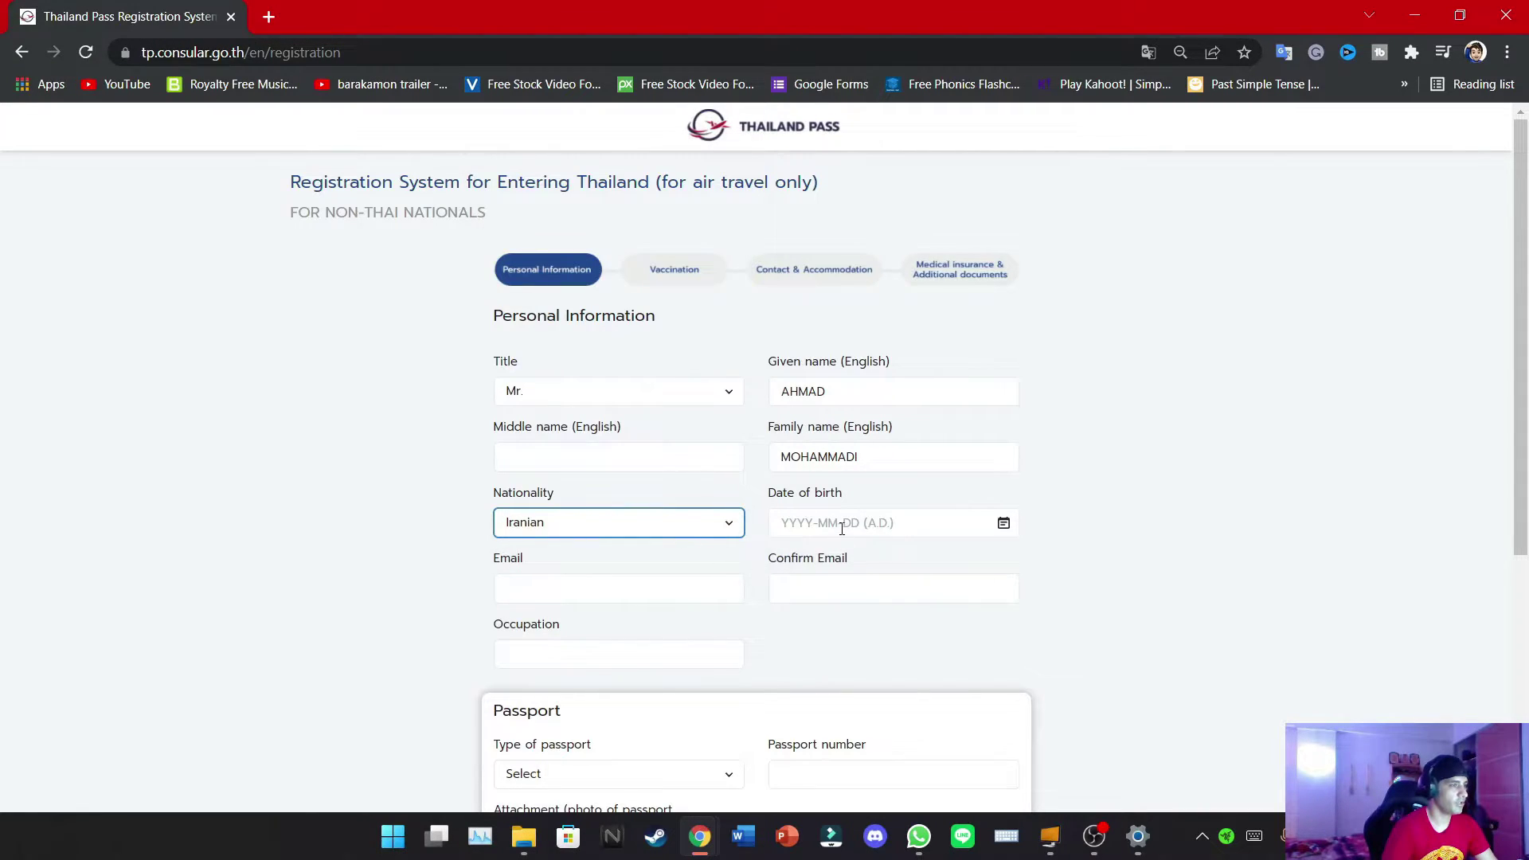
Set the date of birth to 6 March 1990
{"action": "left_click", "coordinate": [1004, 523]}
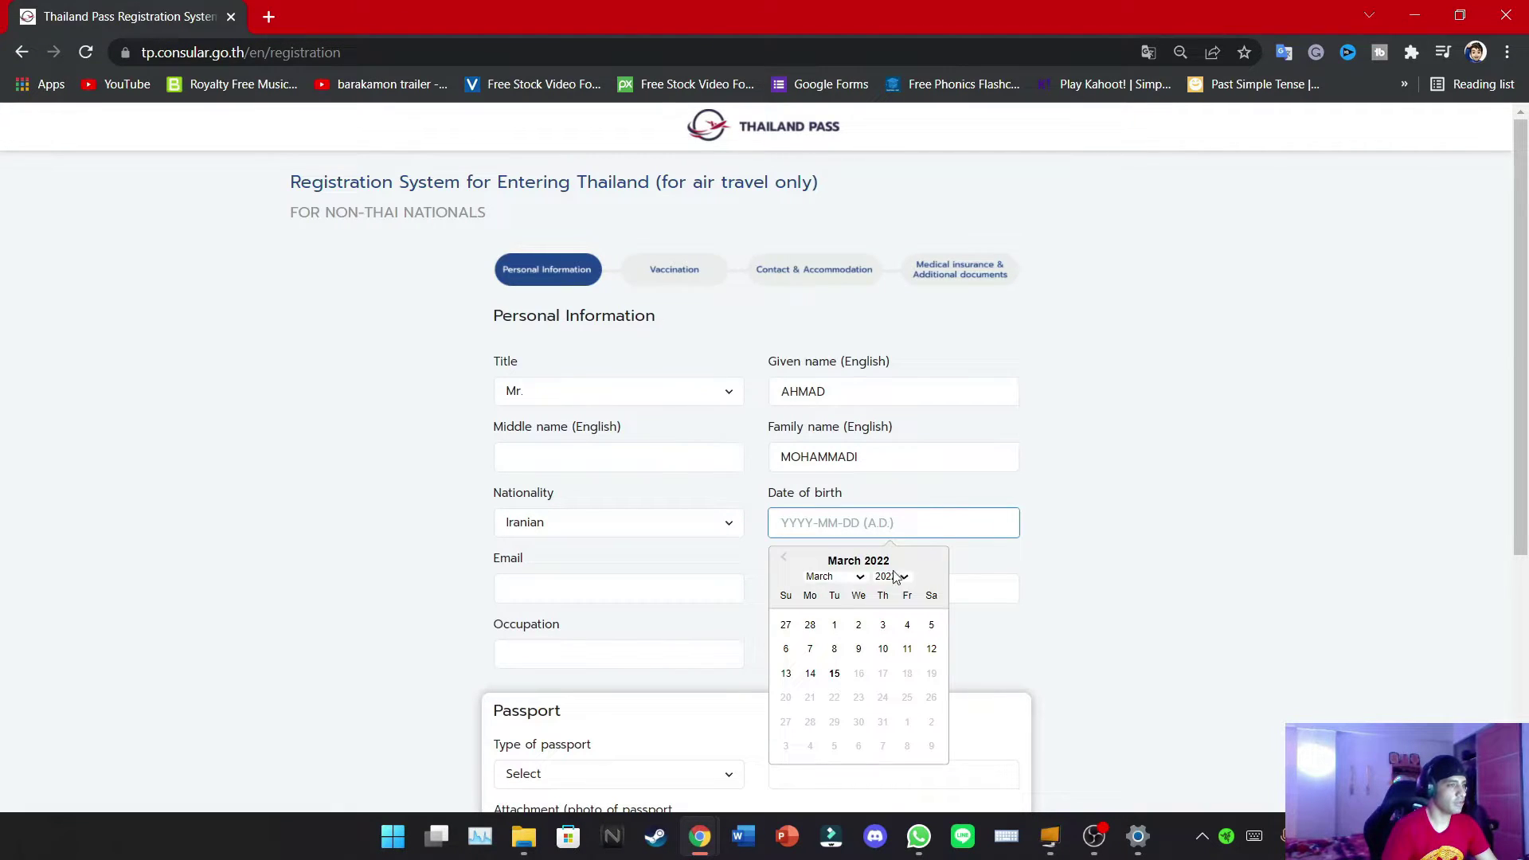
{"action": "left_click", "coordinate": [903, 577]}
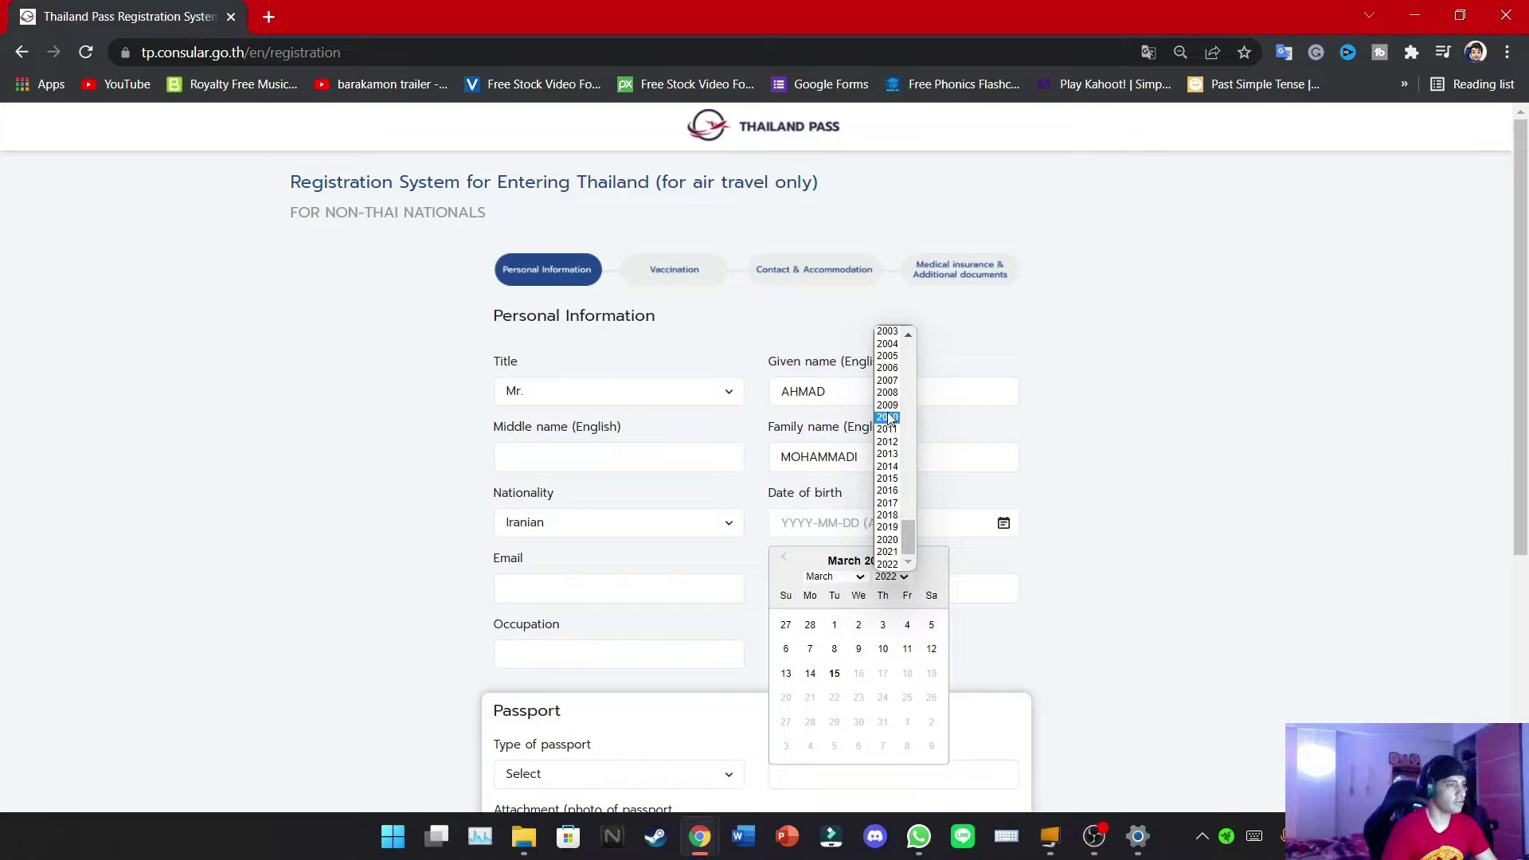
{"action": "scroll", "coordinate": [885, 420], "scroll_direction": "up", "scroll_amount": 10}
{"action": "scroll", "coordinate": [886, 430], "scroll_direction": "down", "scroll_amount": 8}
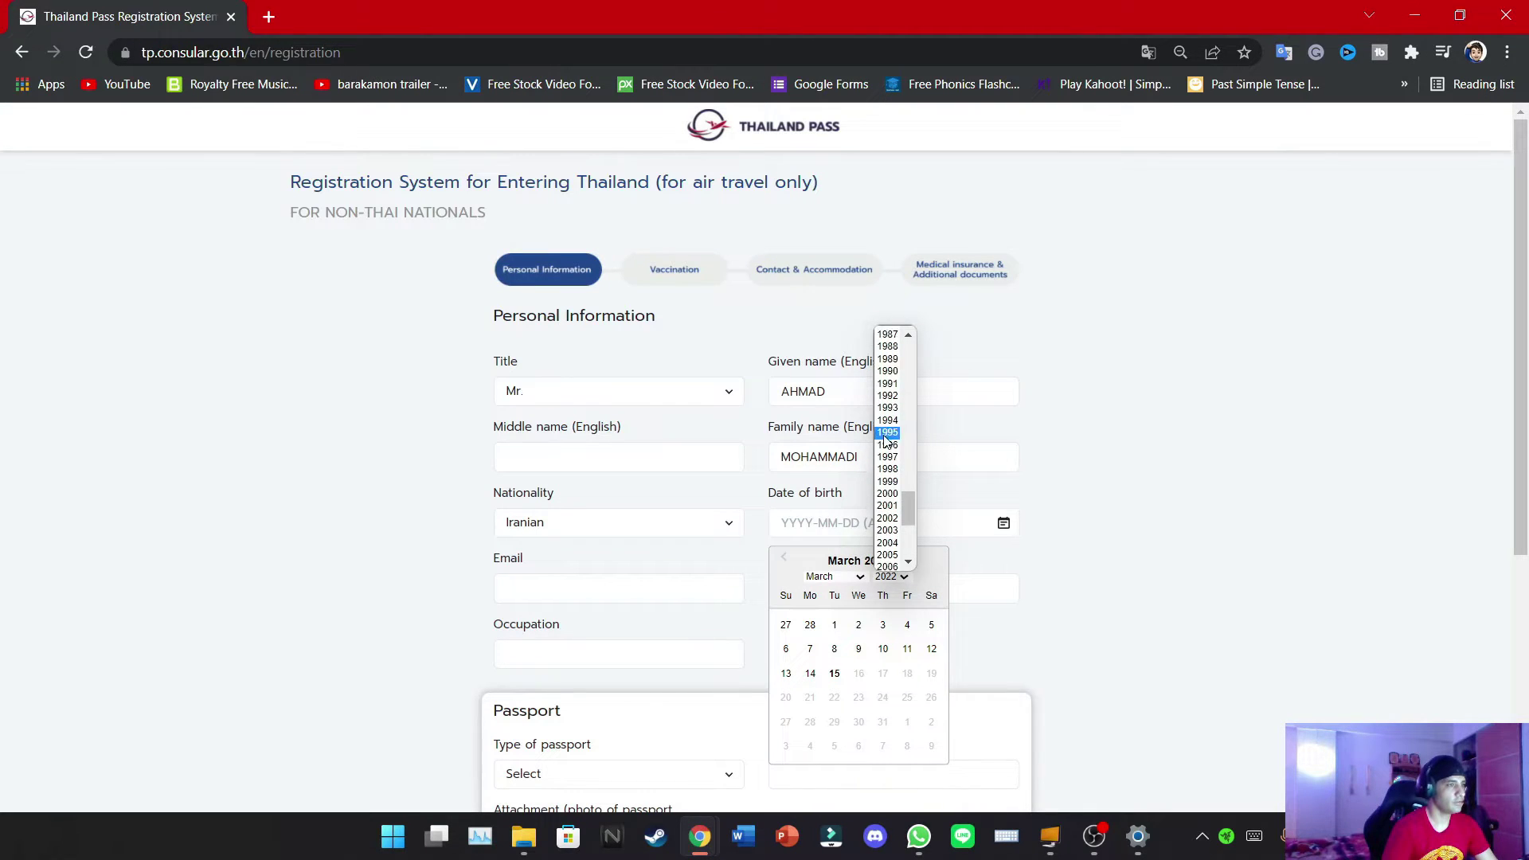
{"action": "left_click", "coordinate": [890, 372]}
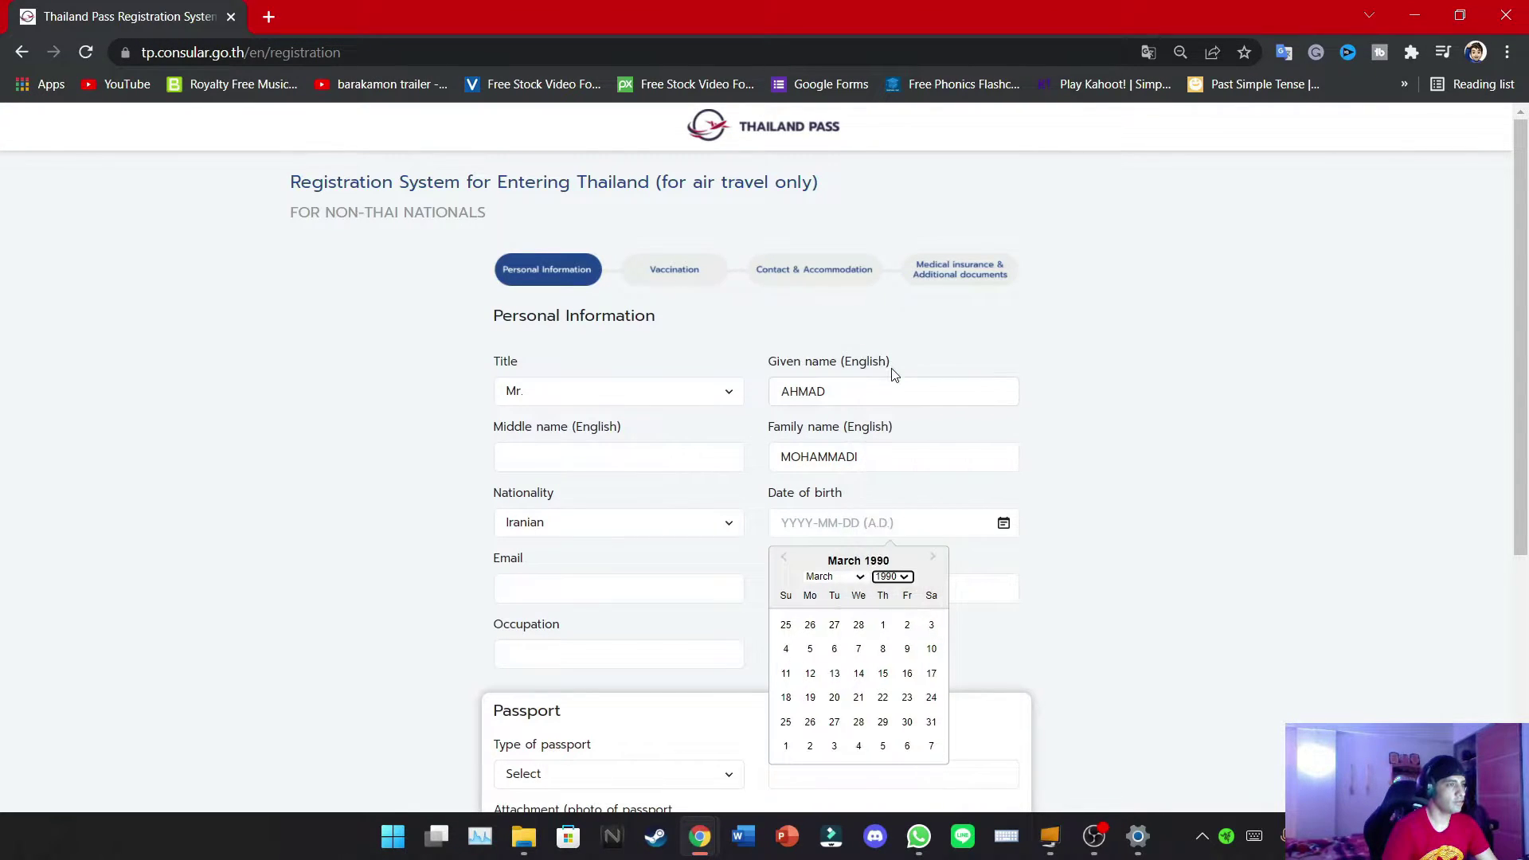
{"action": "left_click", "coordinate": [834, 650]}
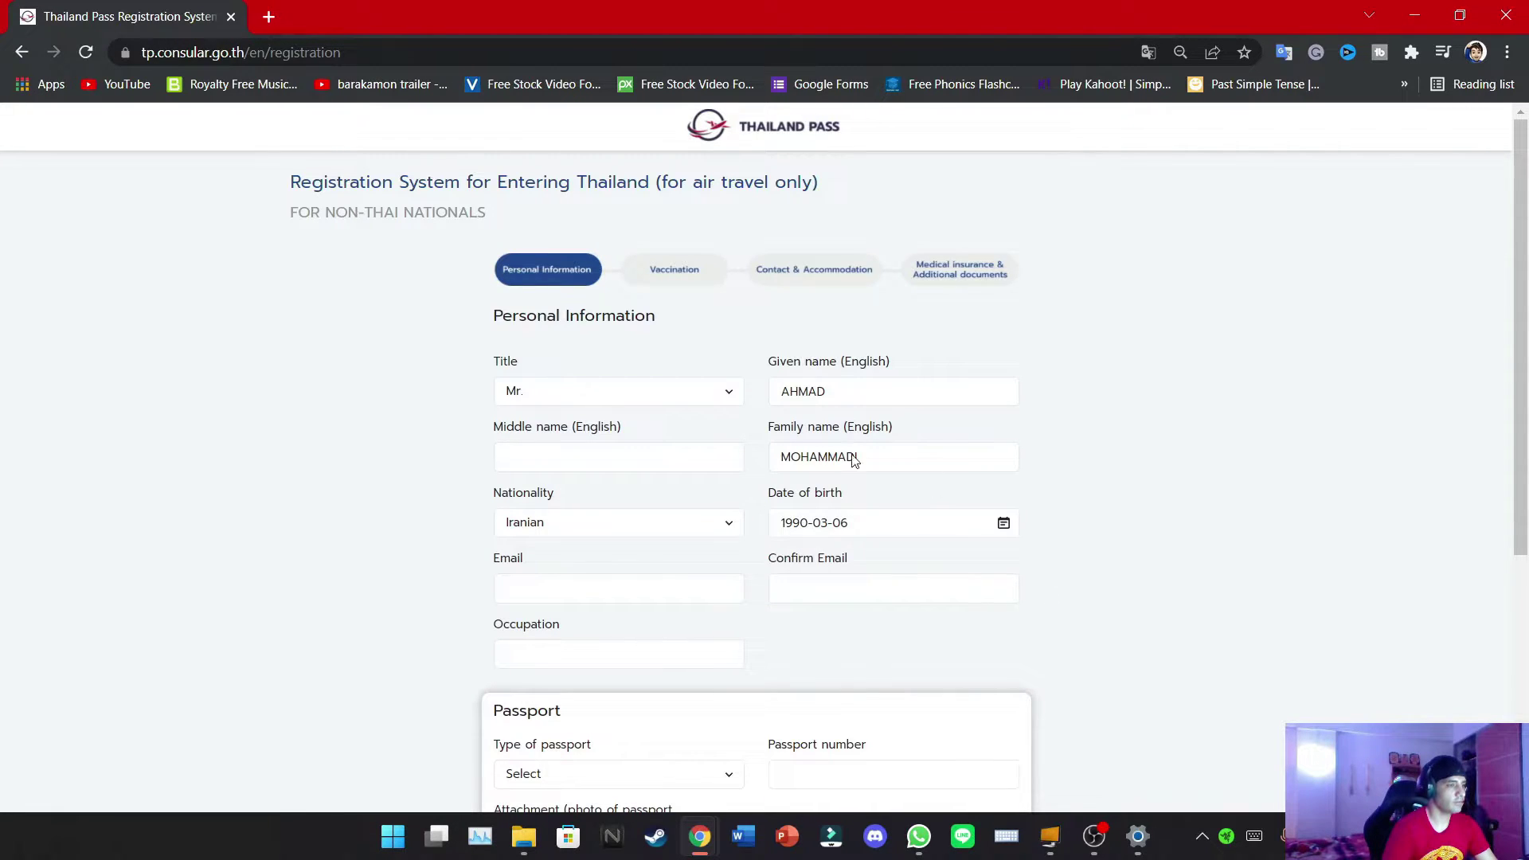
Enter the traveller's email address and repeat it in the confirmation field
{"action": "left_click", "coordinate": [573, 598]}
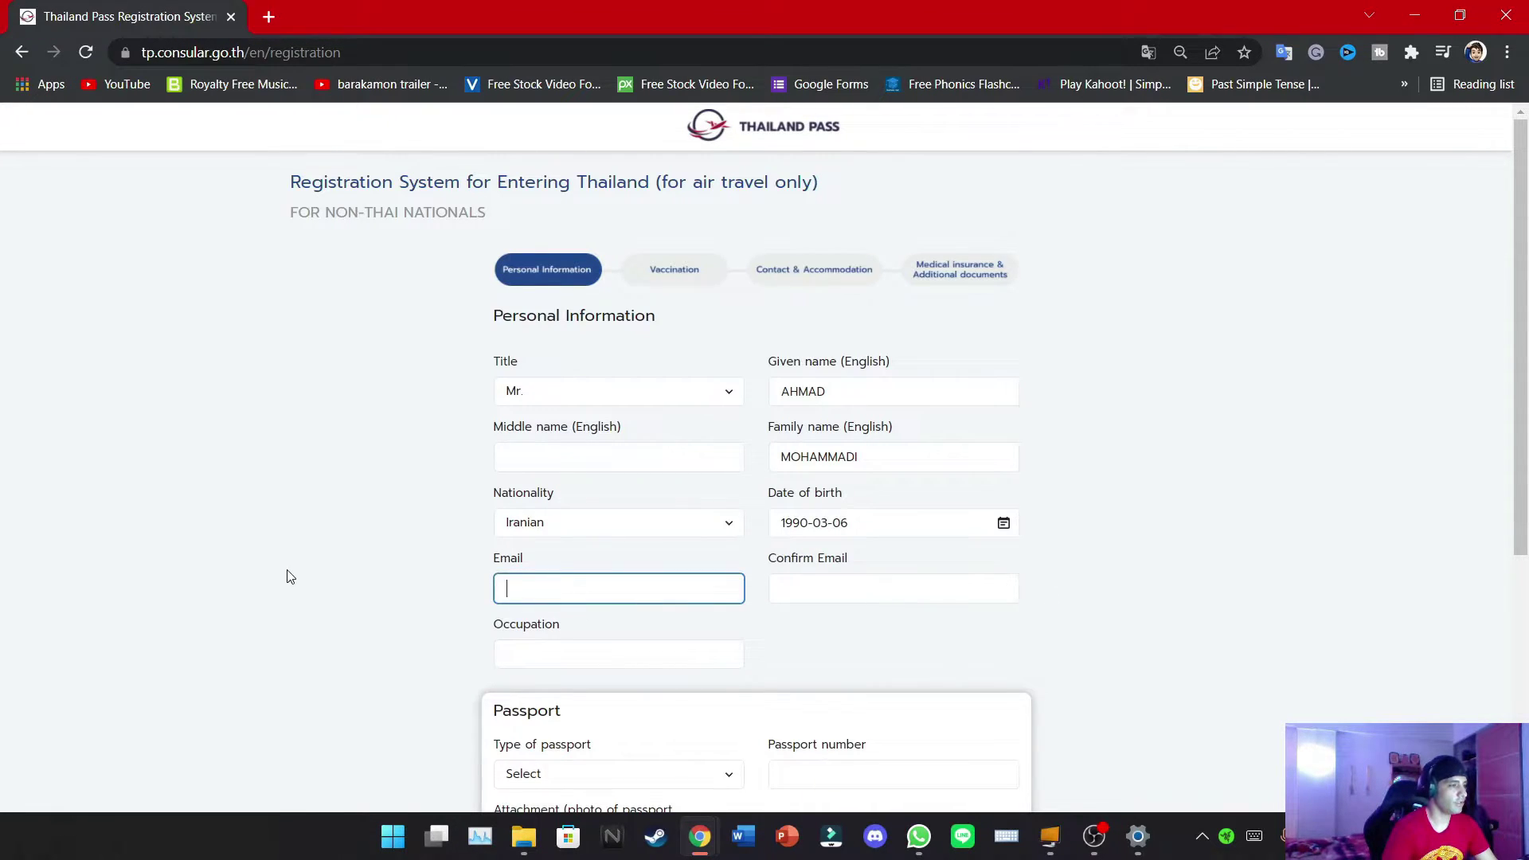
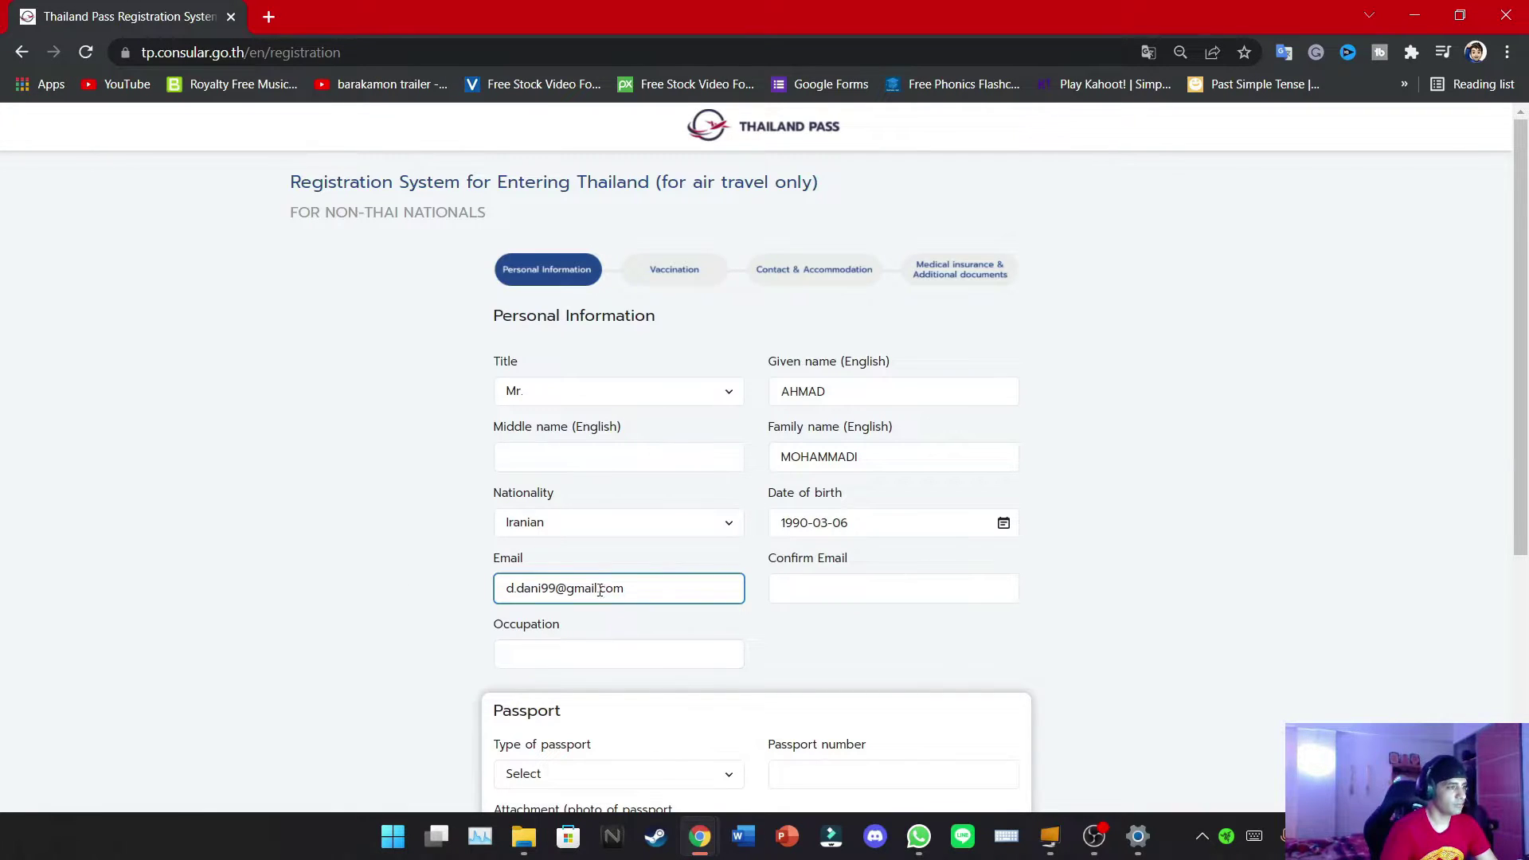
{"action": "left_click_drag", "start_coordinate": [626, 589], "coordinate": [490, 587]}
{"action": "left_click", "coordinate": [915, 593]}
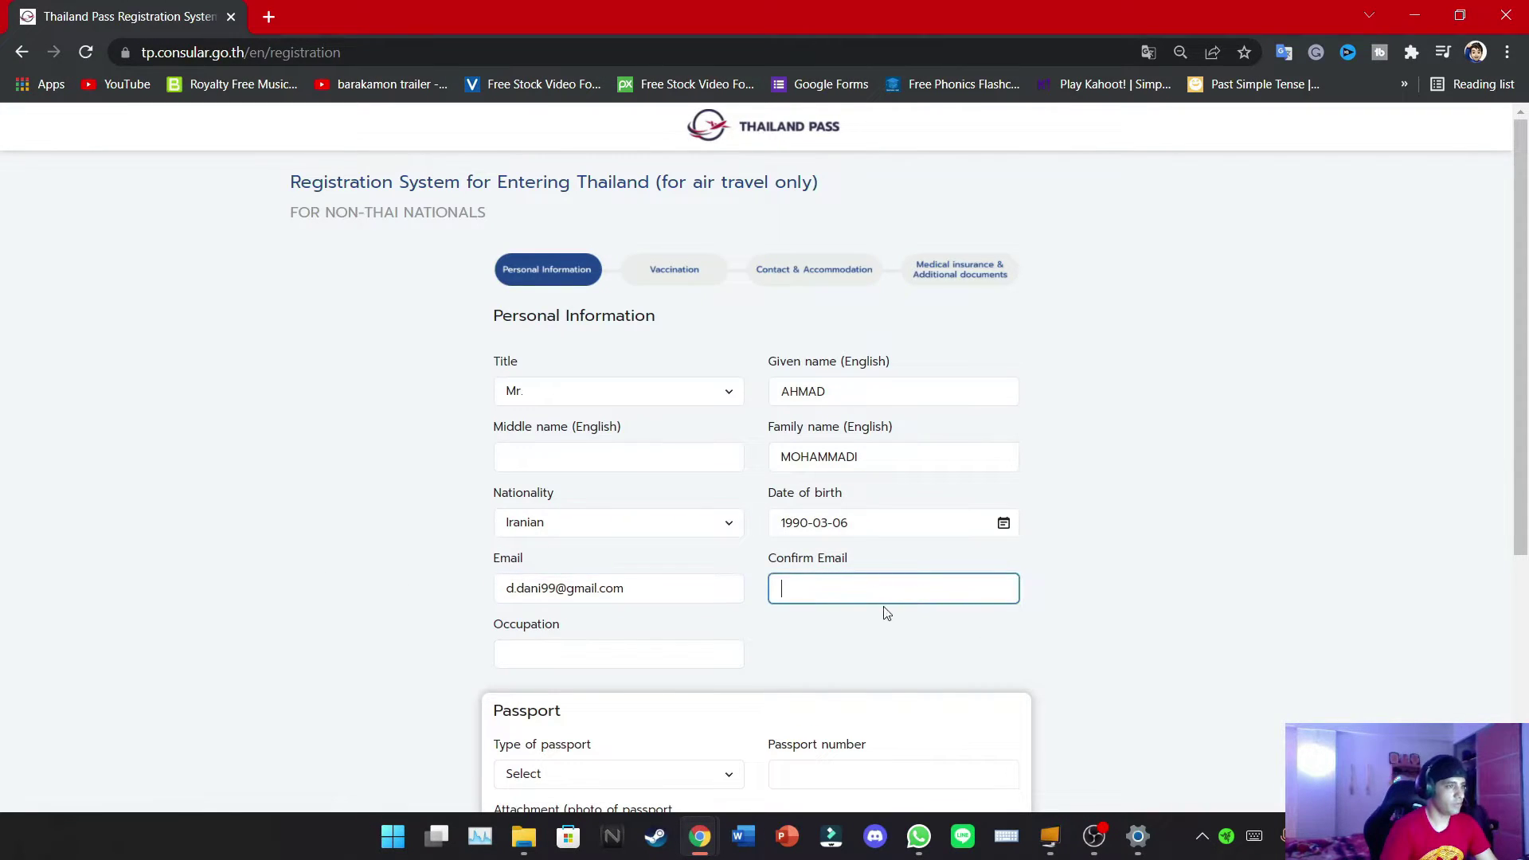
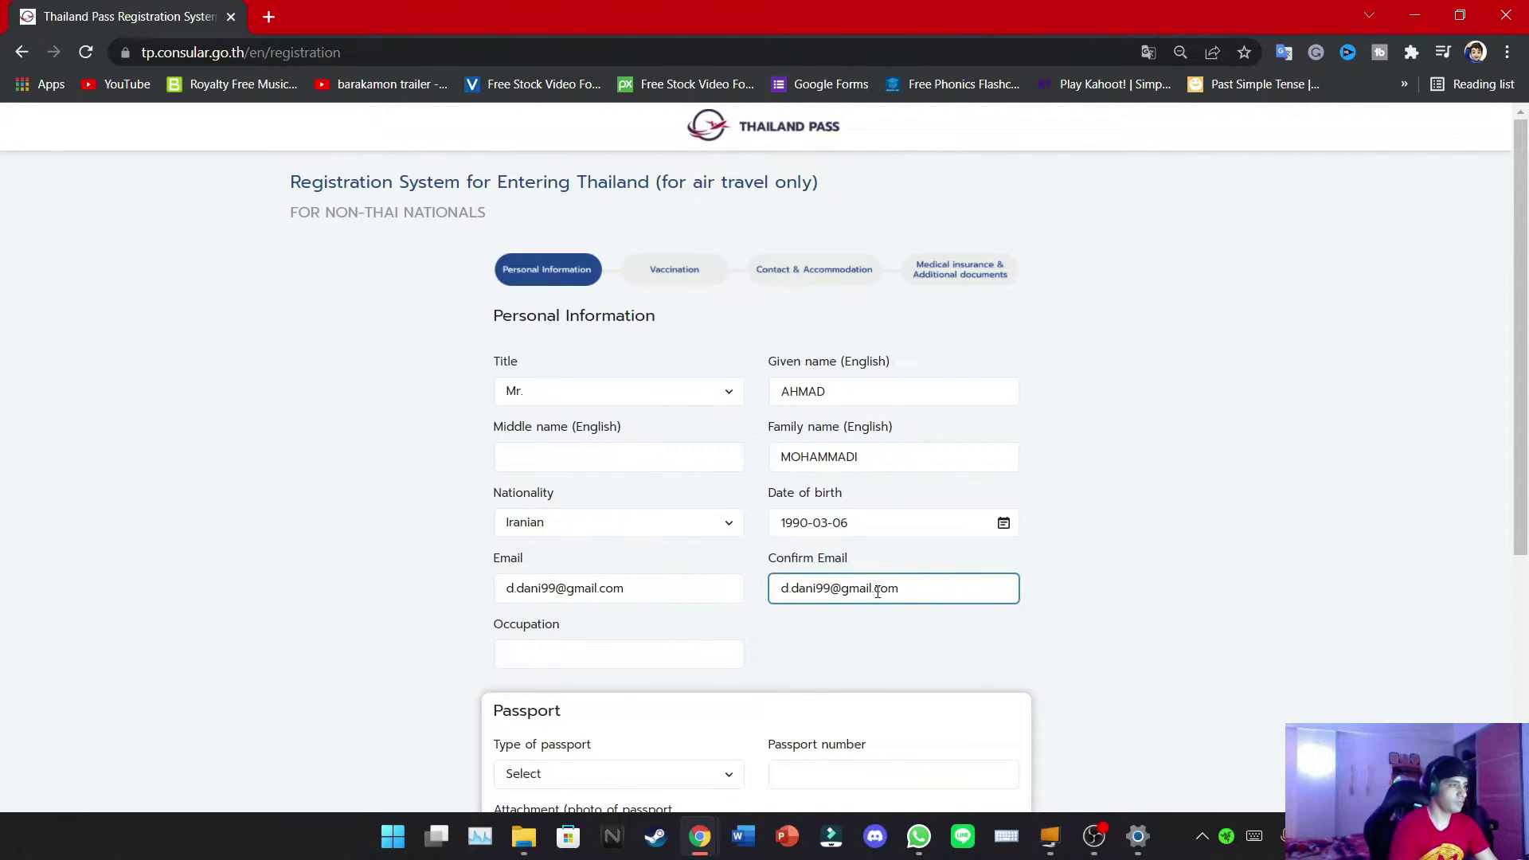
Enter driver as the occupation
{"action": "left_click", "coordinate": [703, 651]}
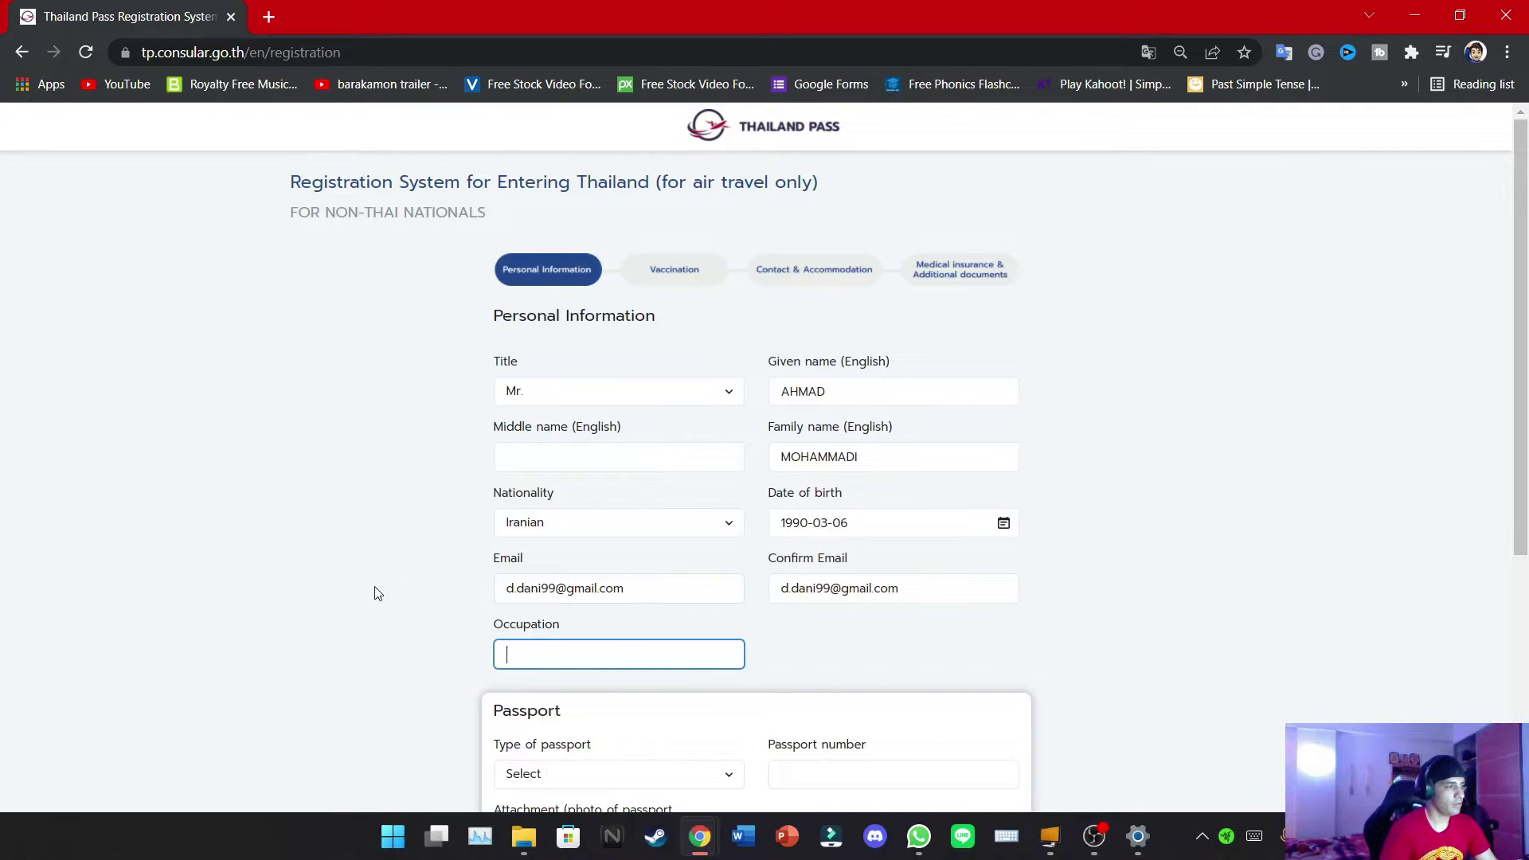
{"action": "scroll", "coordinate": [378, 586], "scroll_direction": "down", "scroll_amount": 2}
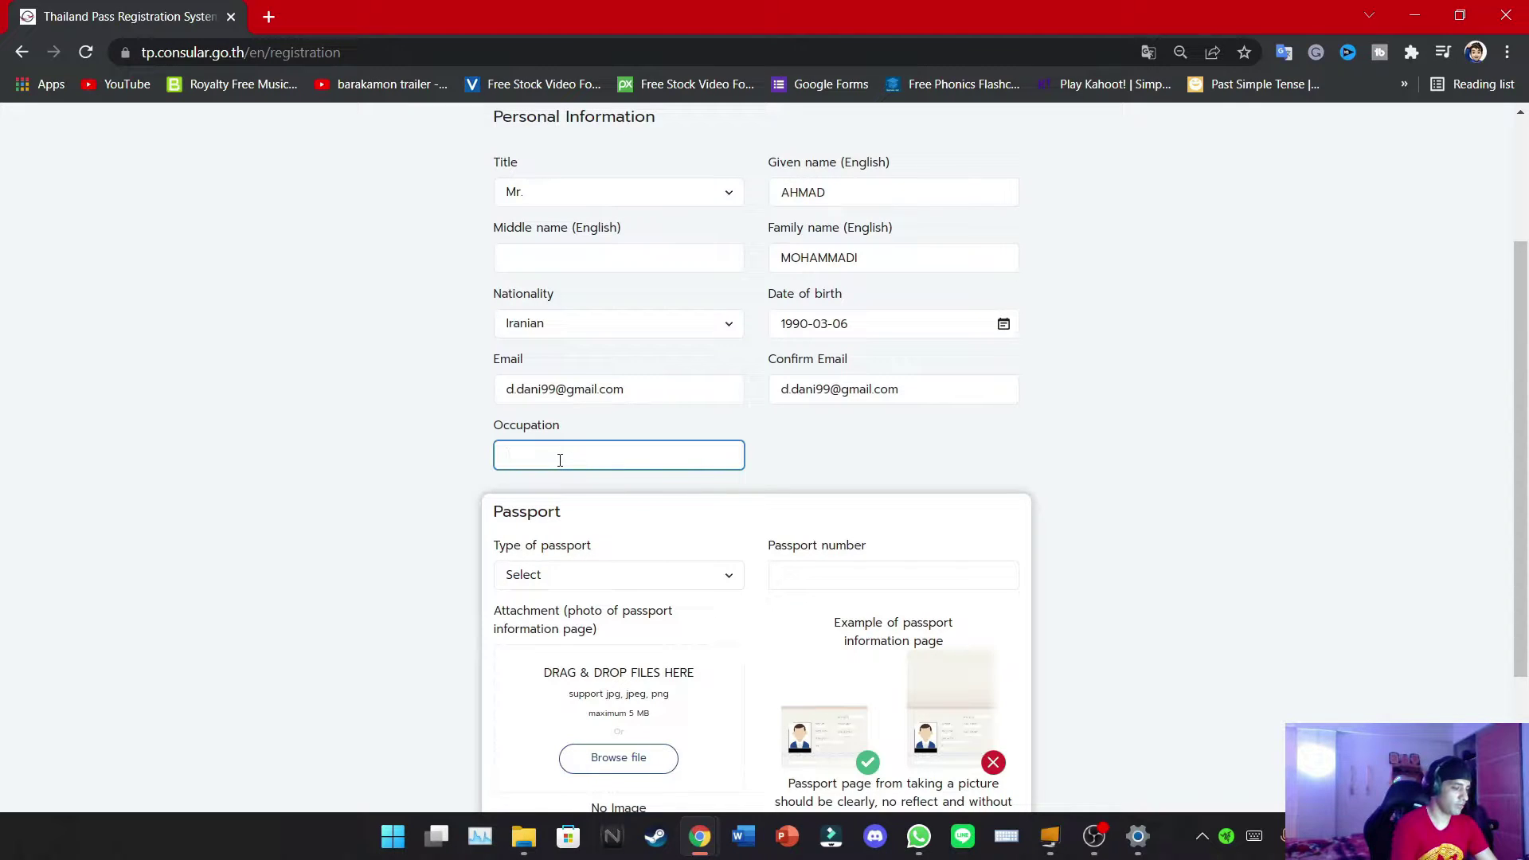
{"action": "type", "text": "driver"}
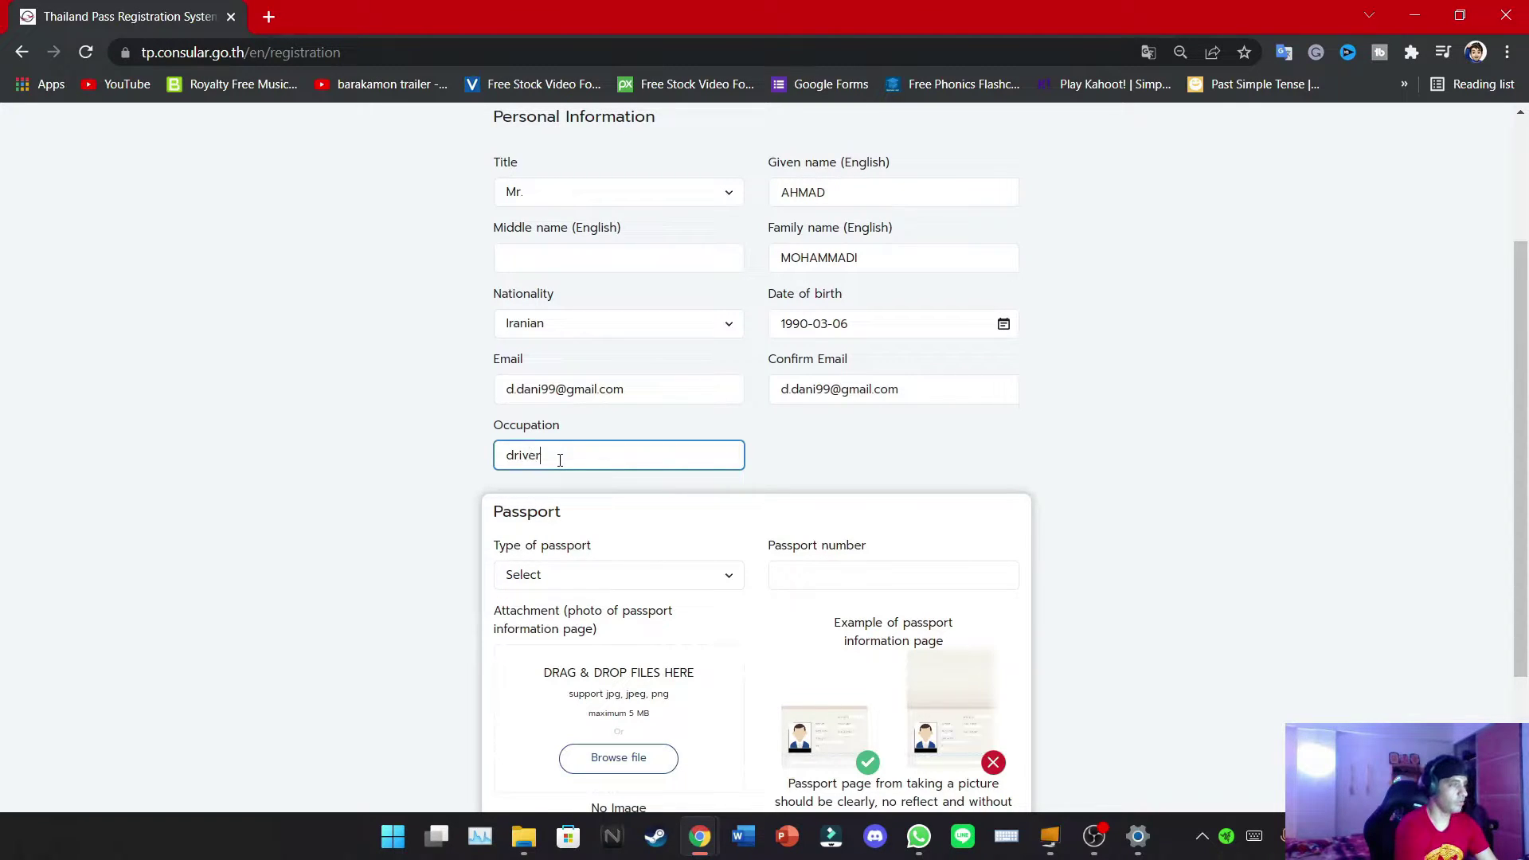
{"action": "left_click", "coordinate": [398, 519]}
{"action": "scroll", "coordinate": [402, 506], "scroll_direction": "down", "scroll_amount": 2}
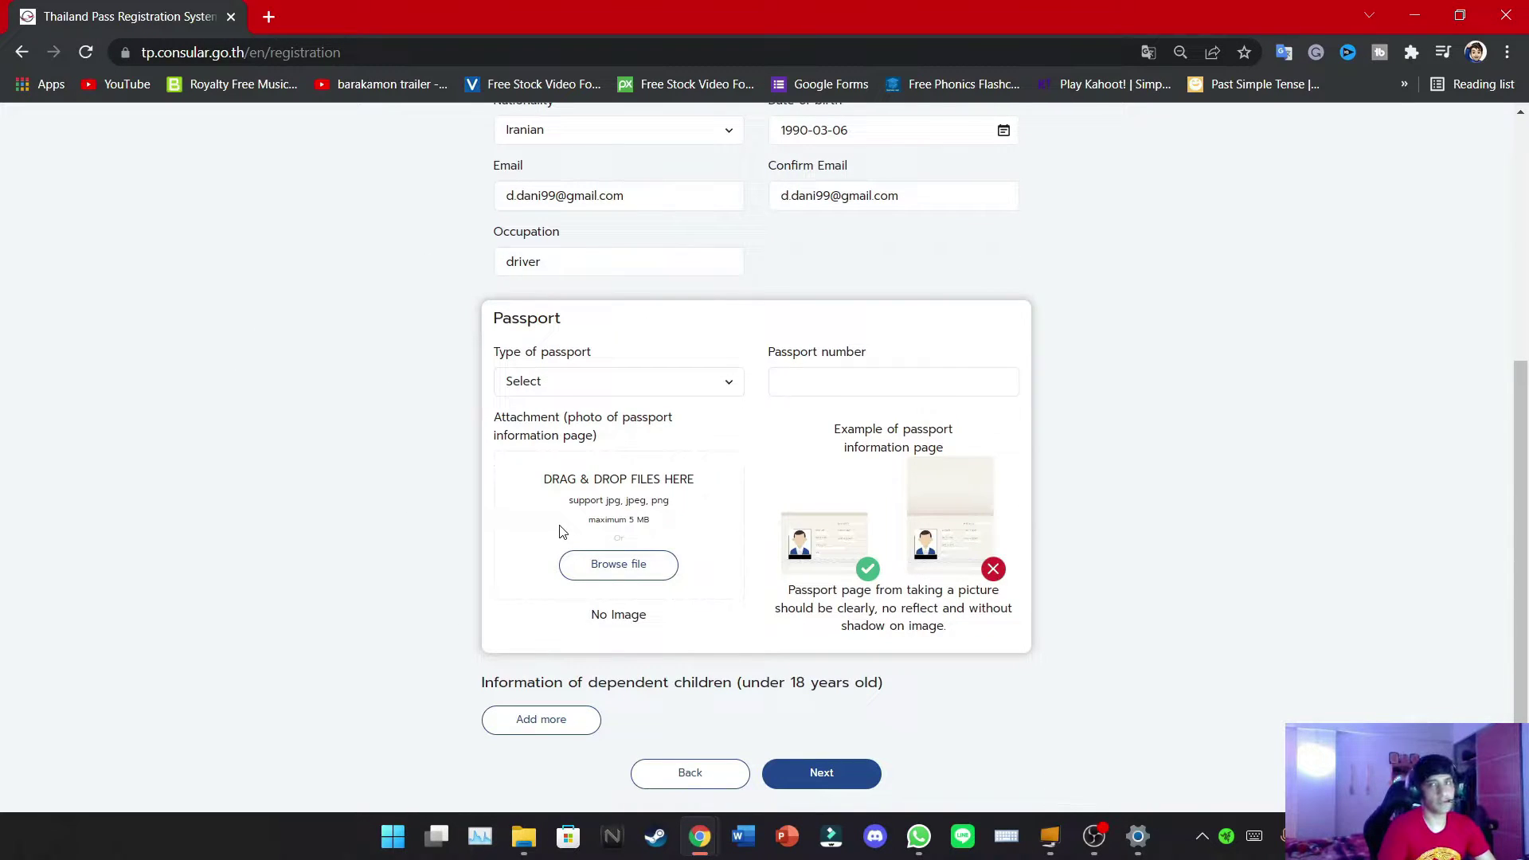
Set the passport type to Ordinary Passport and enter the passport number
{"action": "left_click", "coordinate": [609, 386]}
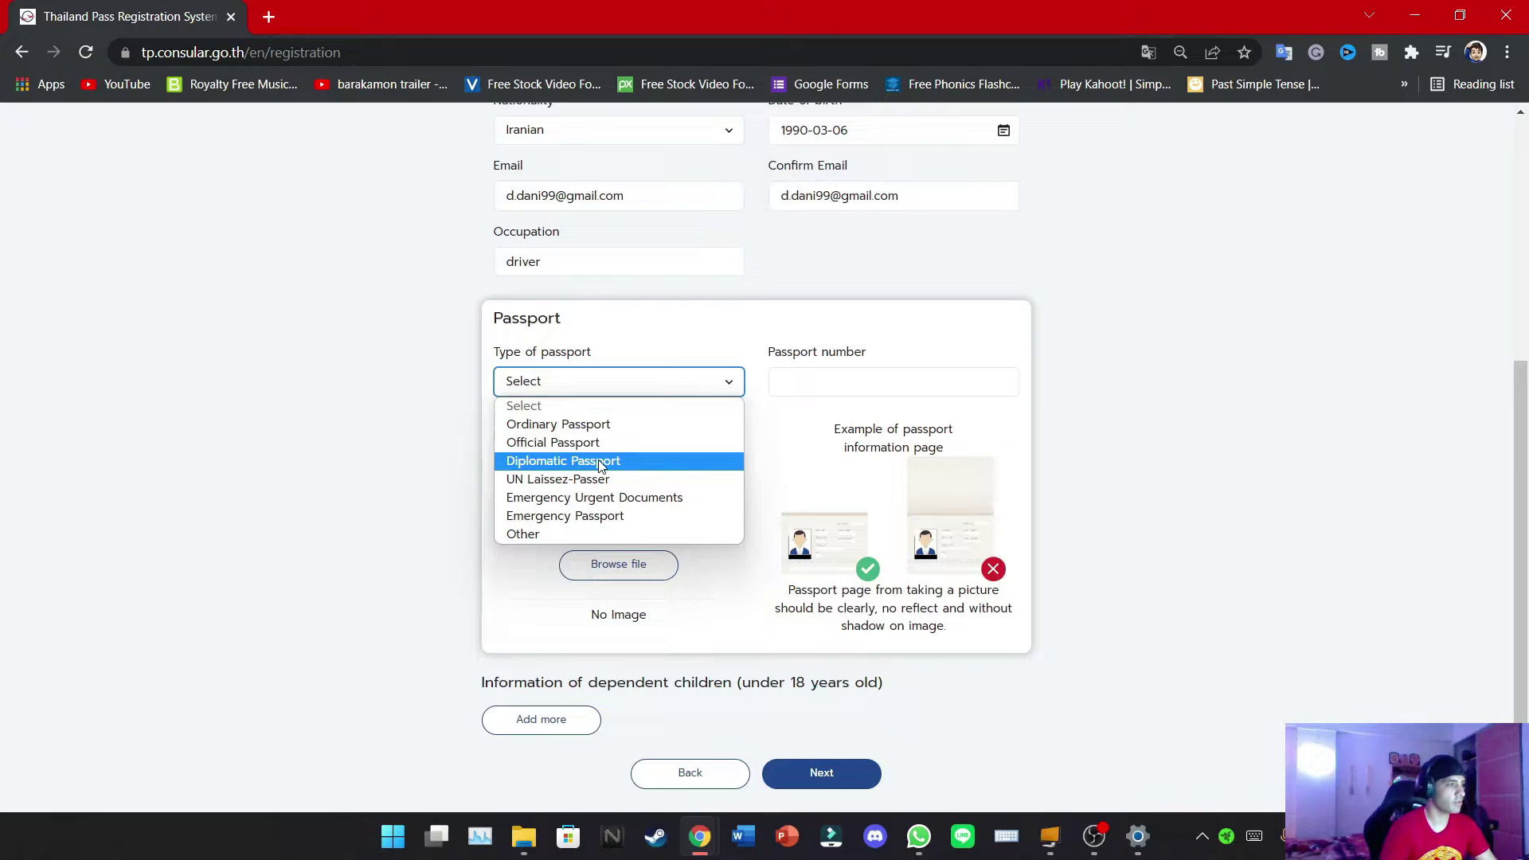
{"action": "left_click", "coordinate": [599, 429]}
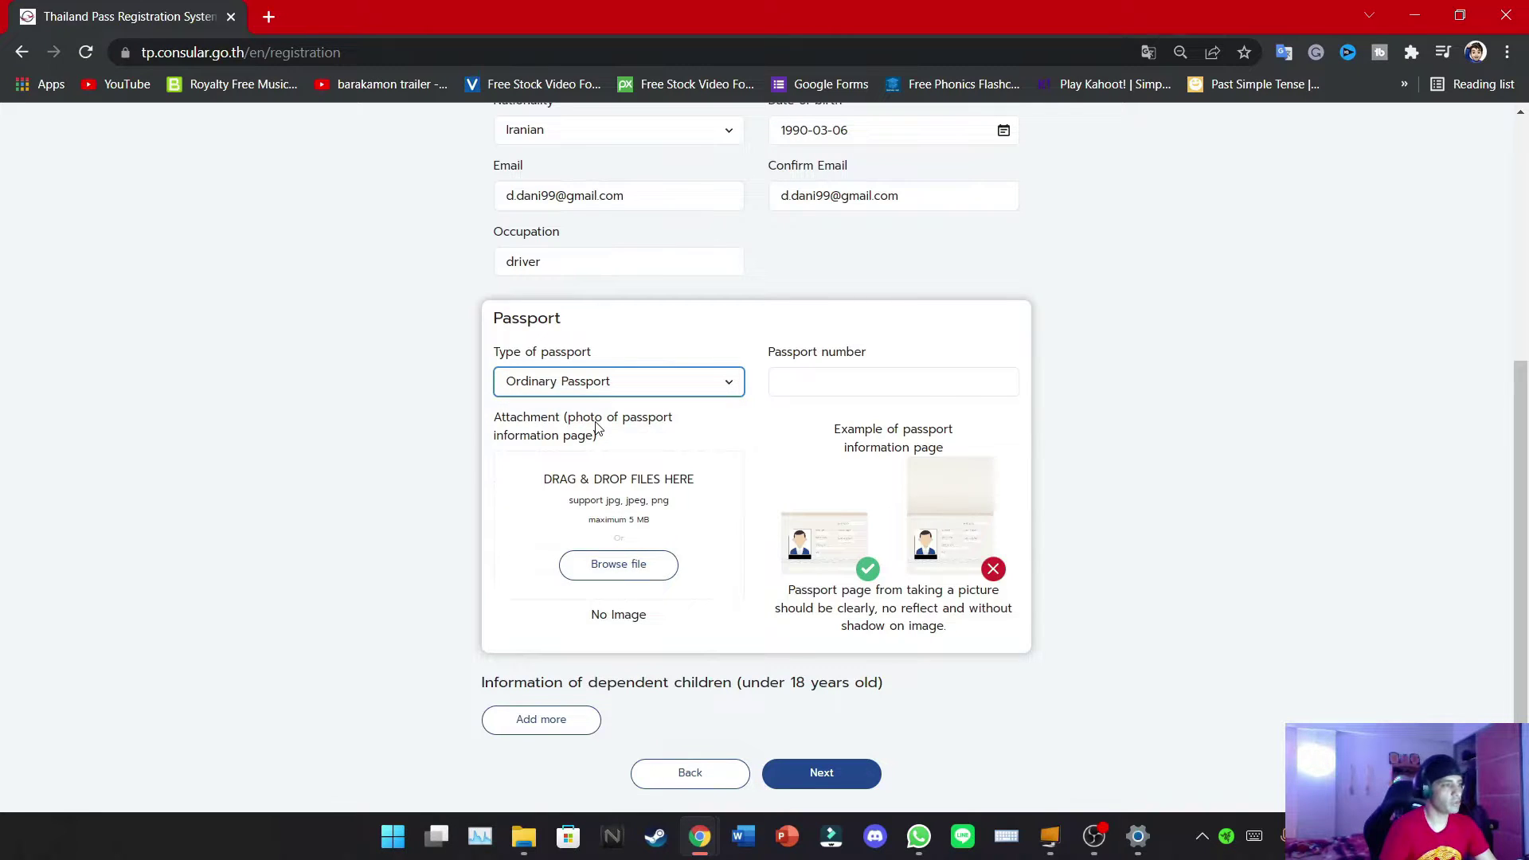
{"action": "left_click", "coordinate": [815, 377]}
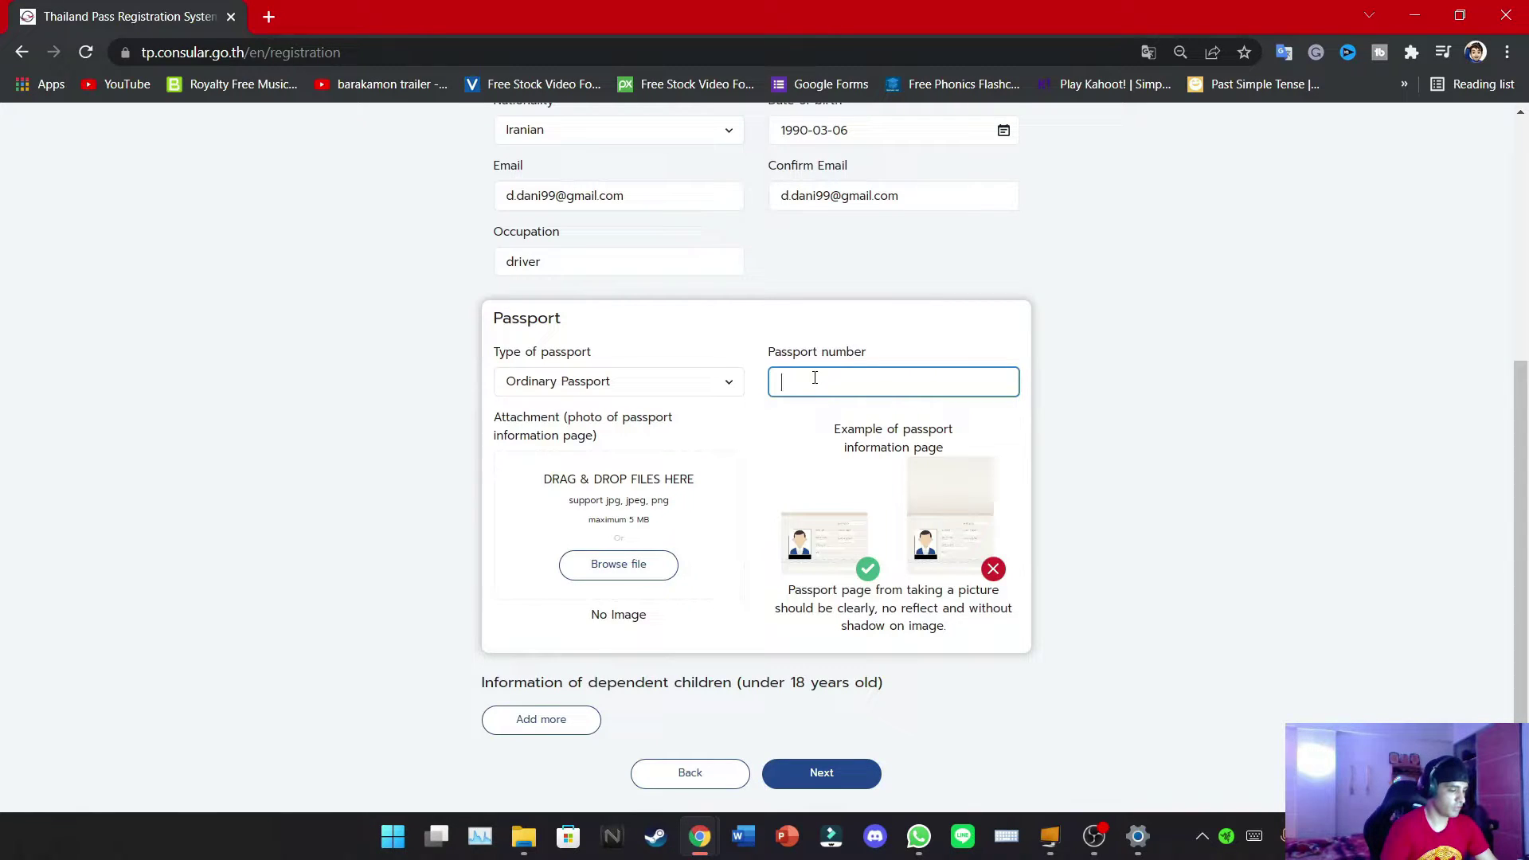
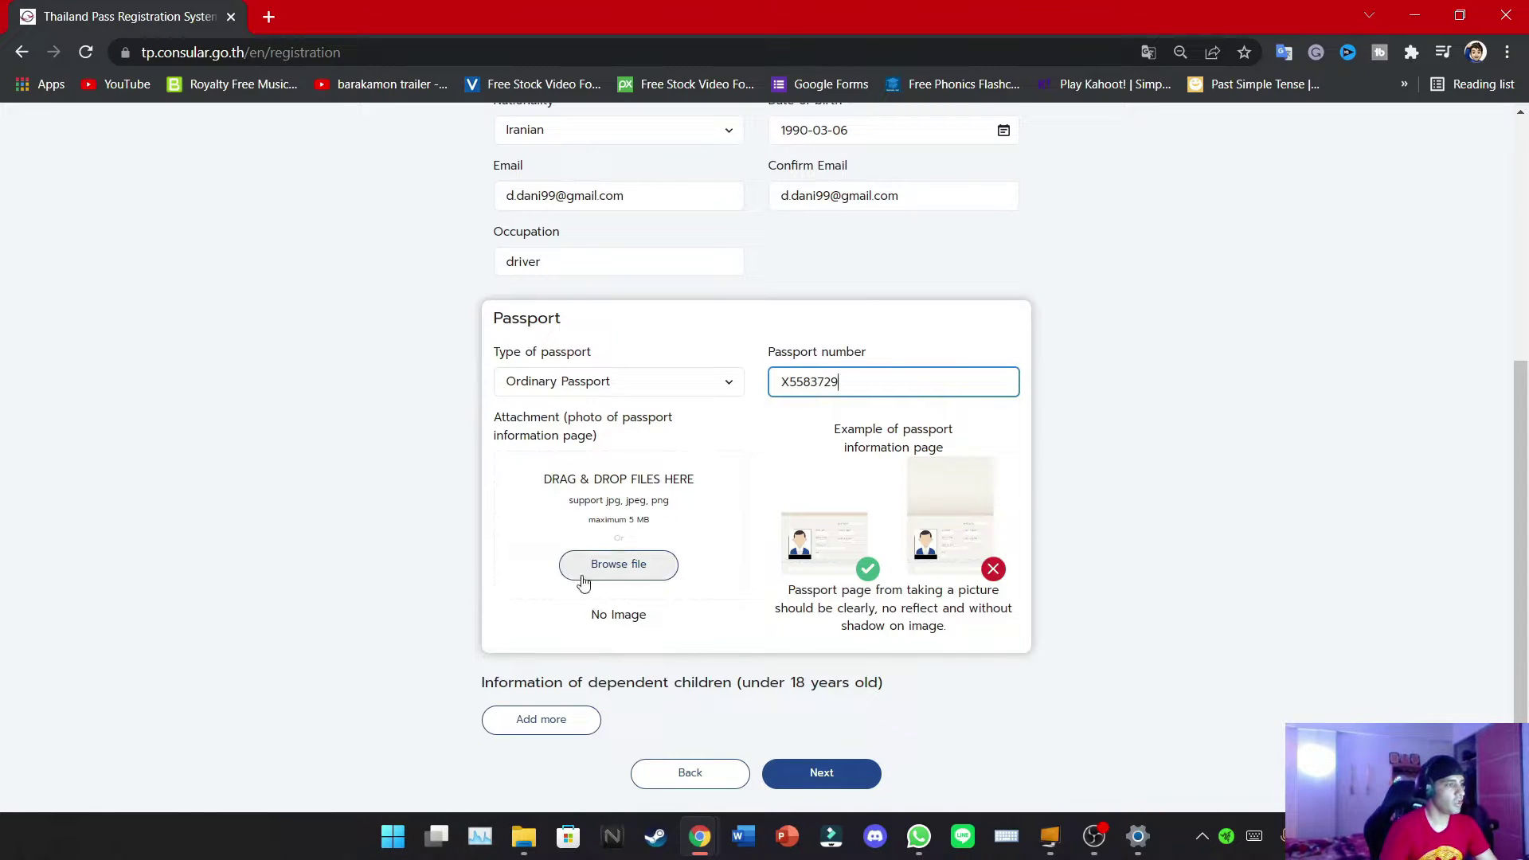
Attach the babaPass.jpeg passport image from Documents and continue to Vaccination
{"action": "left_click", "coordinate": [584, 579]}
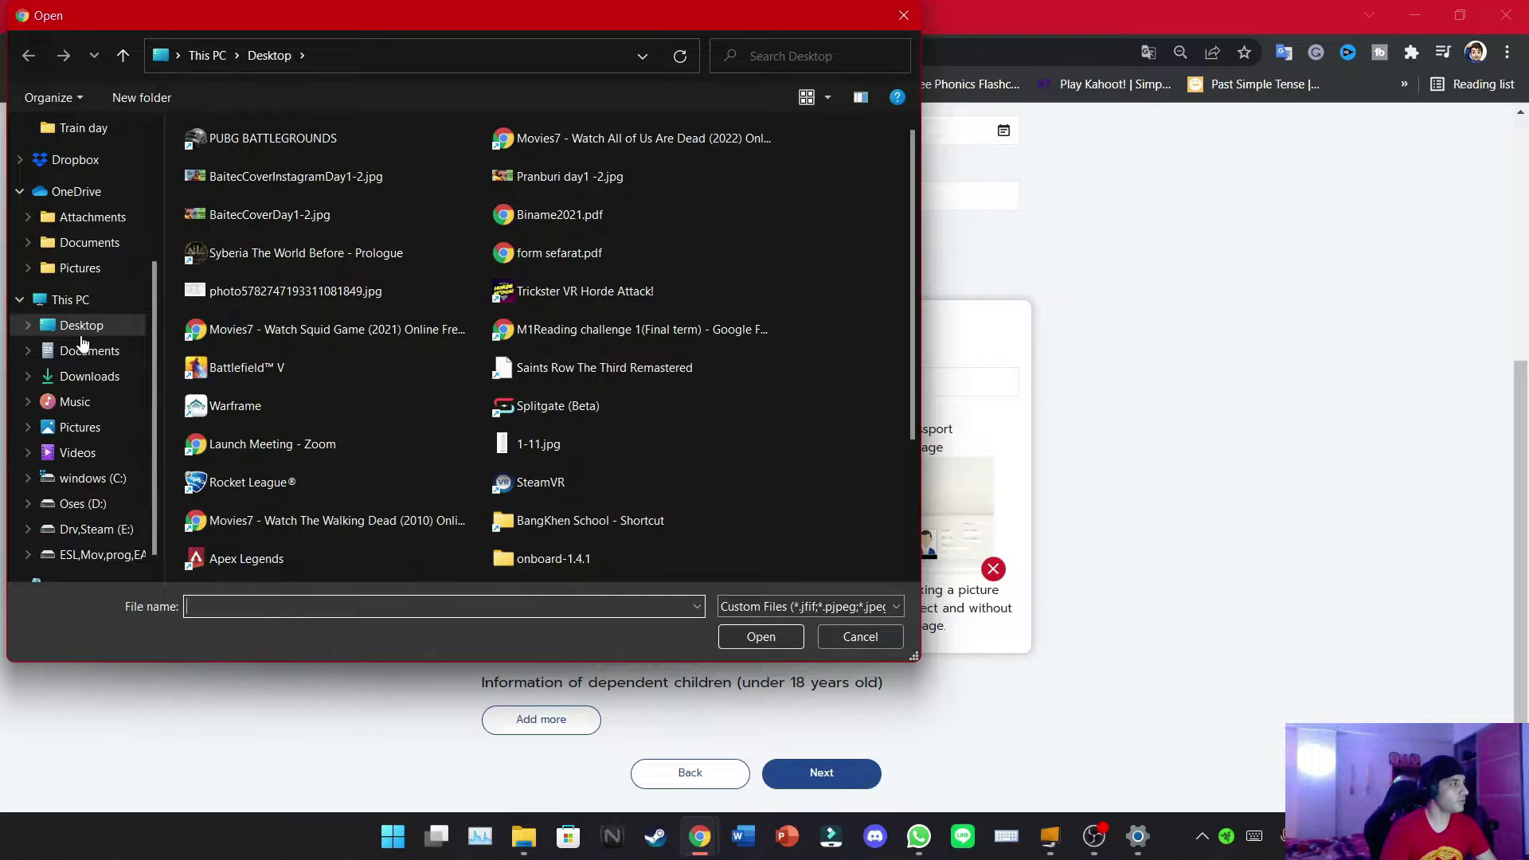
{"action": "left_click", "coordinate": [84, 243]}
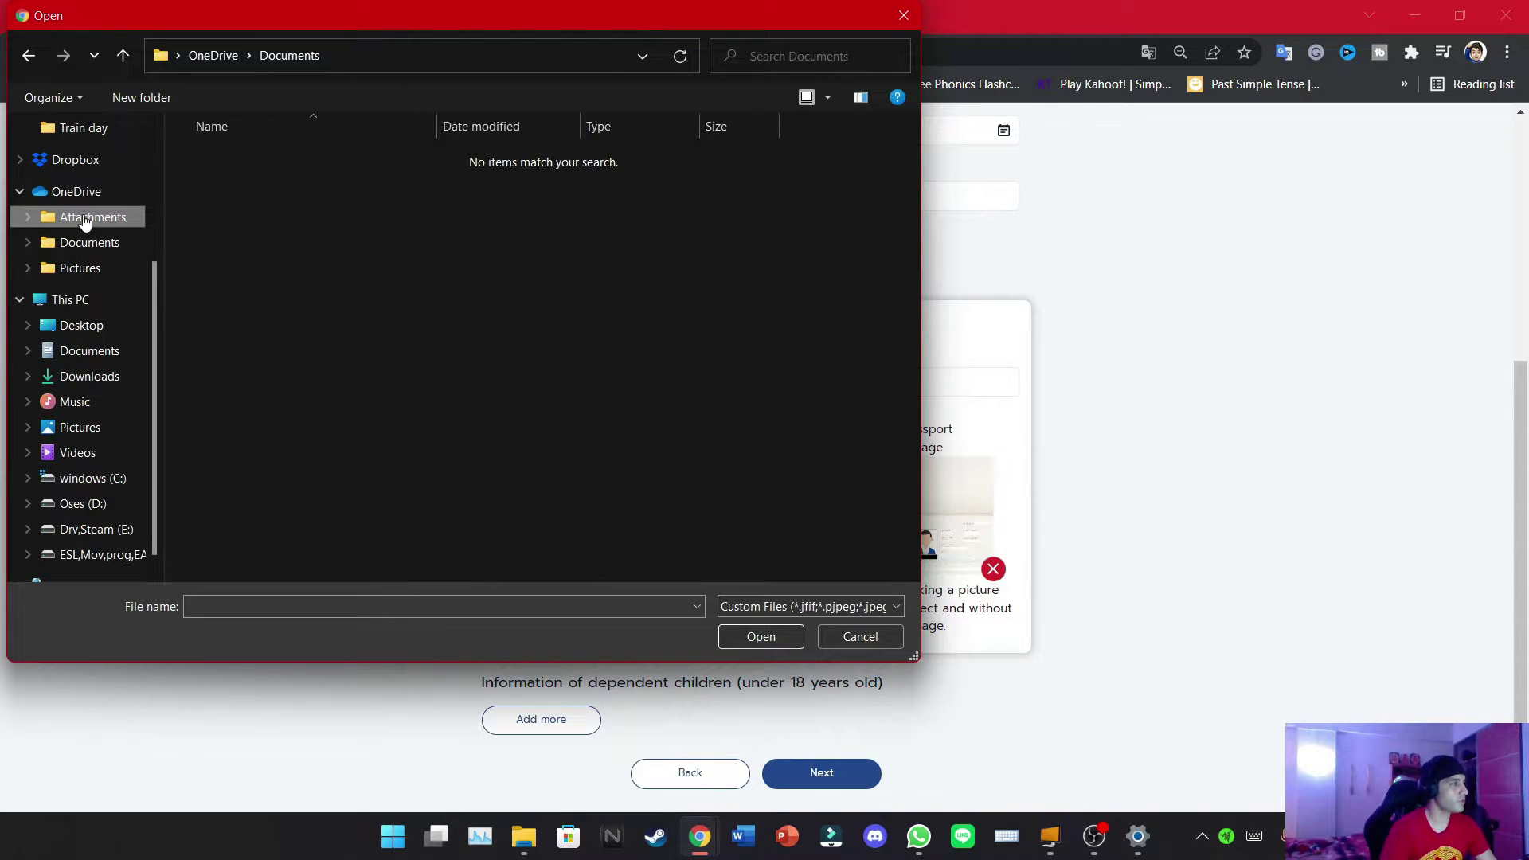
{"action": "left_click", "coordinate": [79, 219]}
{"action": "left_click", "coordinate": [62, 248]}
{"action": "left_click", "coordinate": [62, 267]}
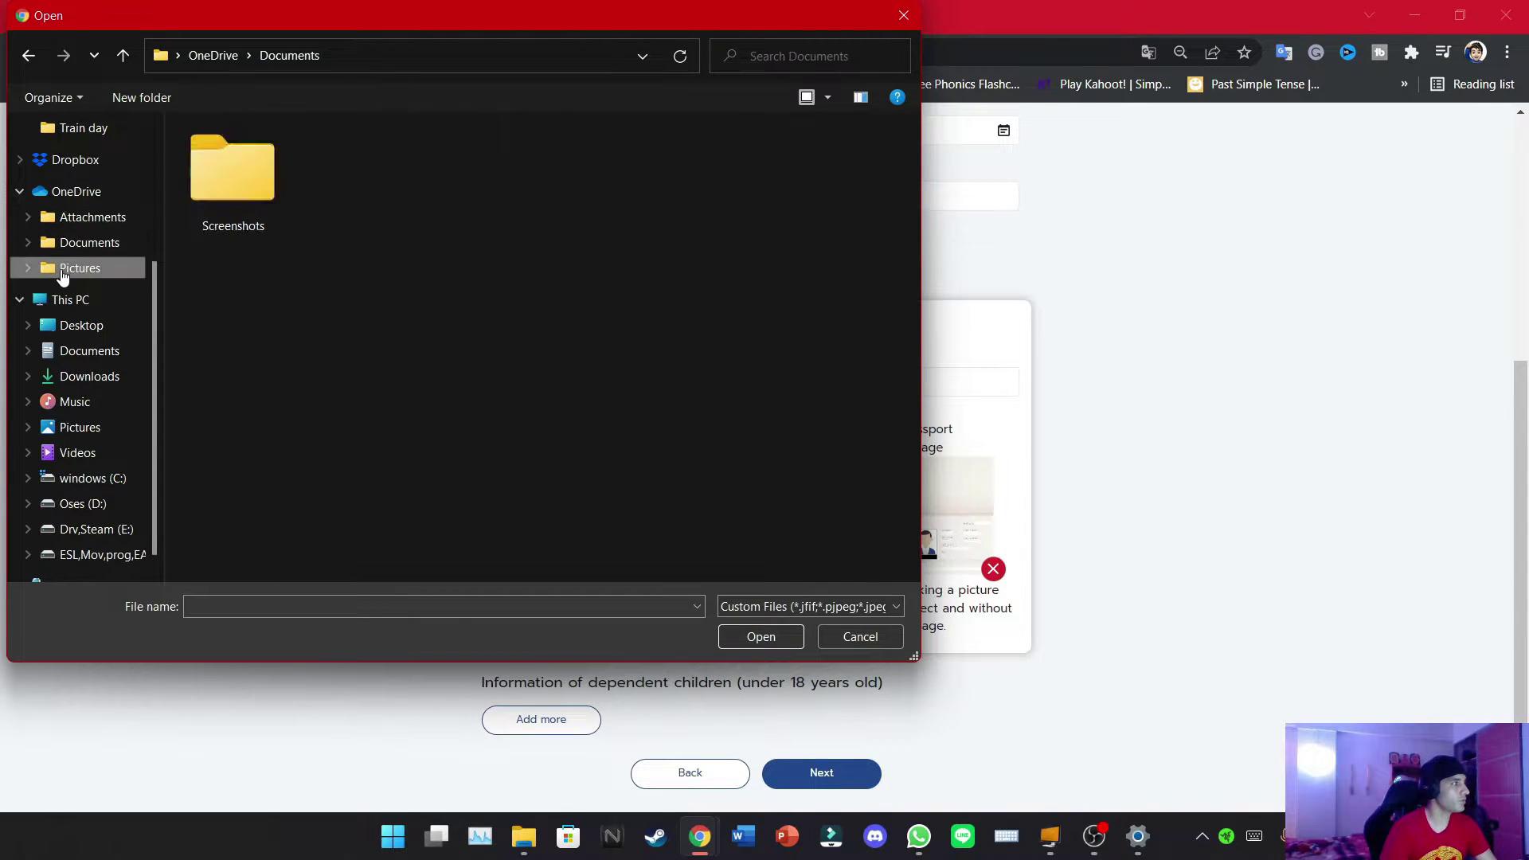
{"action": "left_click", "coordinate": [62, 350]}
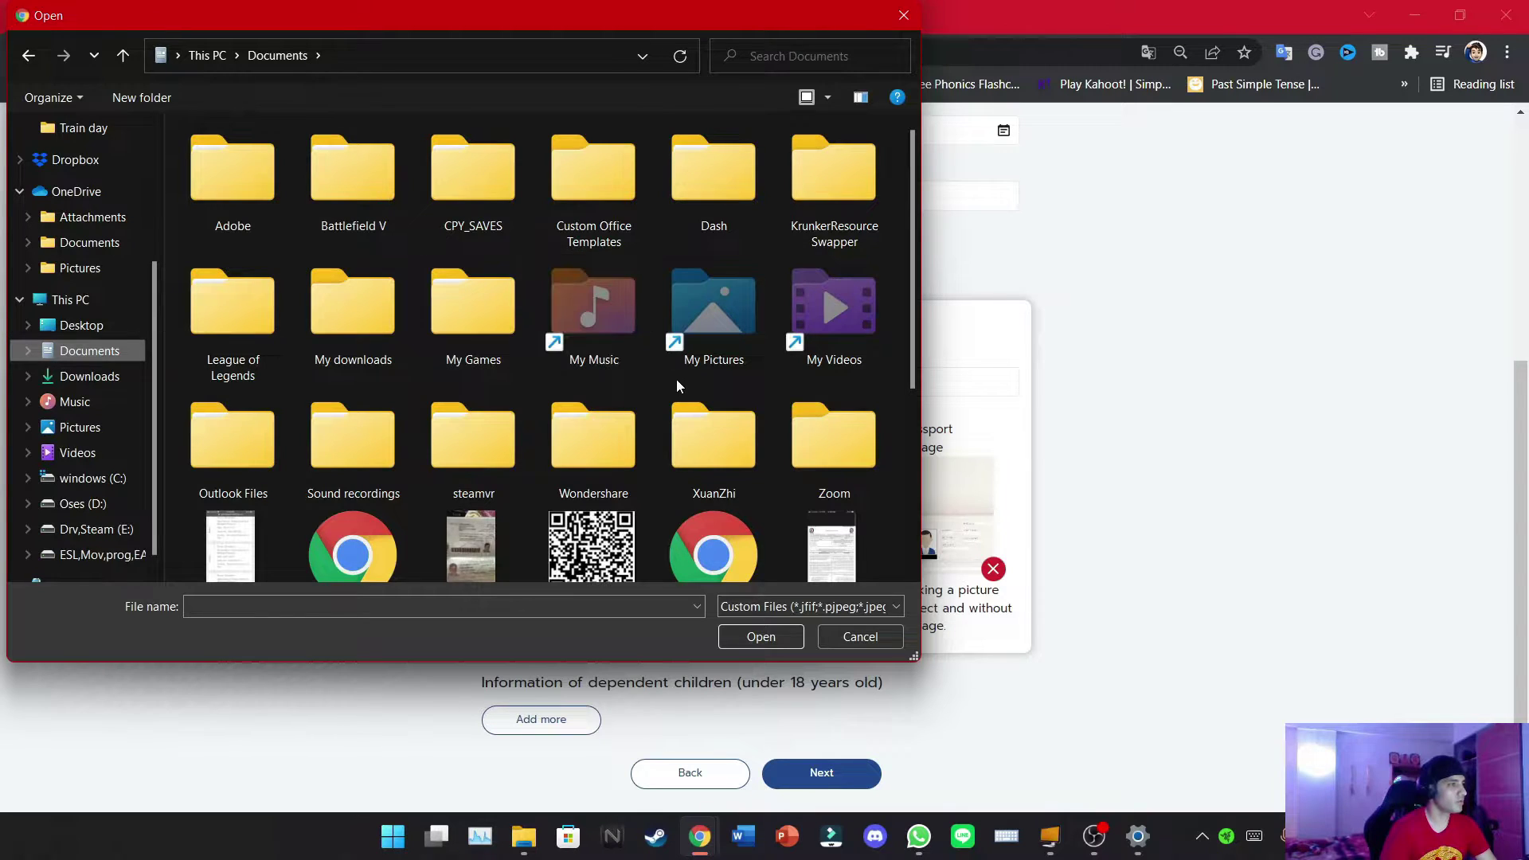
{"action": "double_click", "coordinate": [484, 530]}
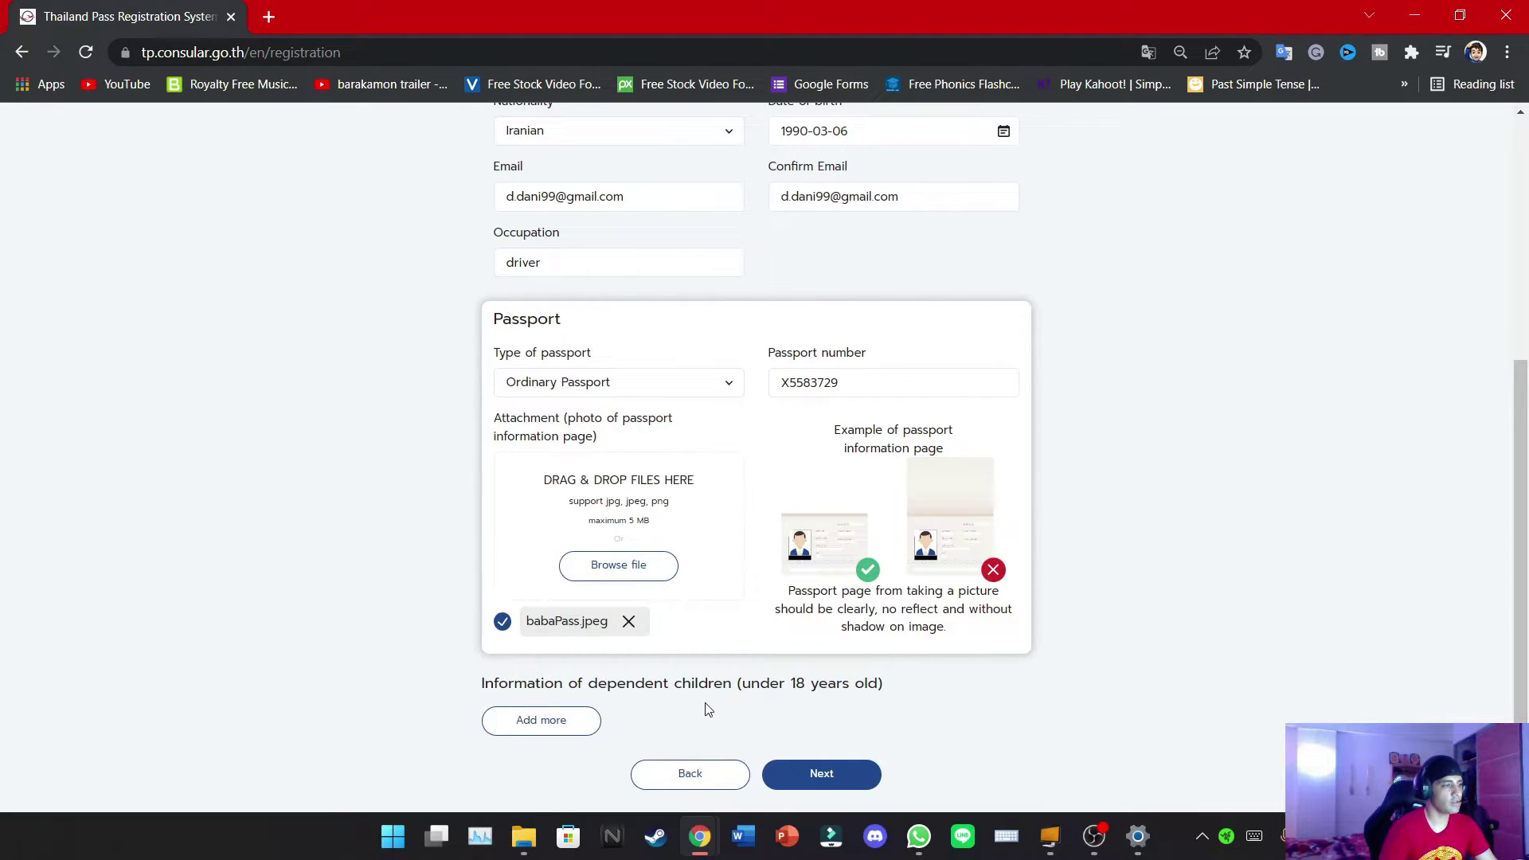
{"action": "left_click", "coordinate": [802, 783]}
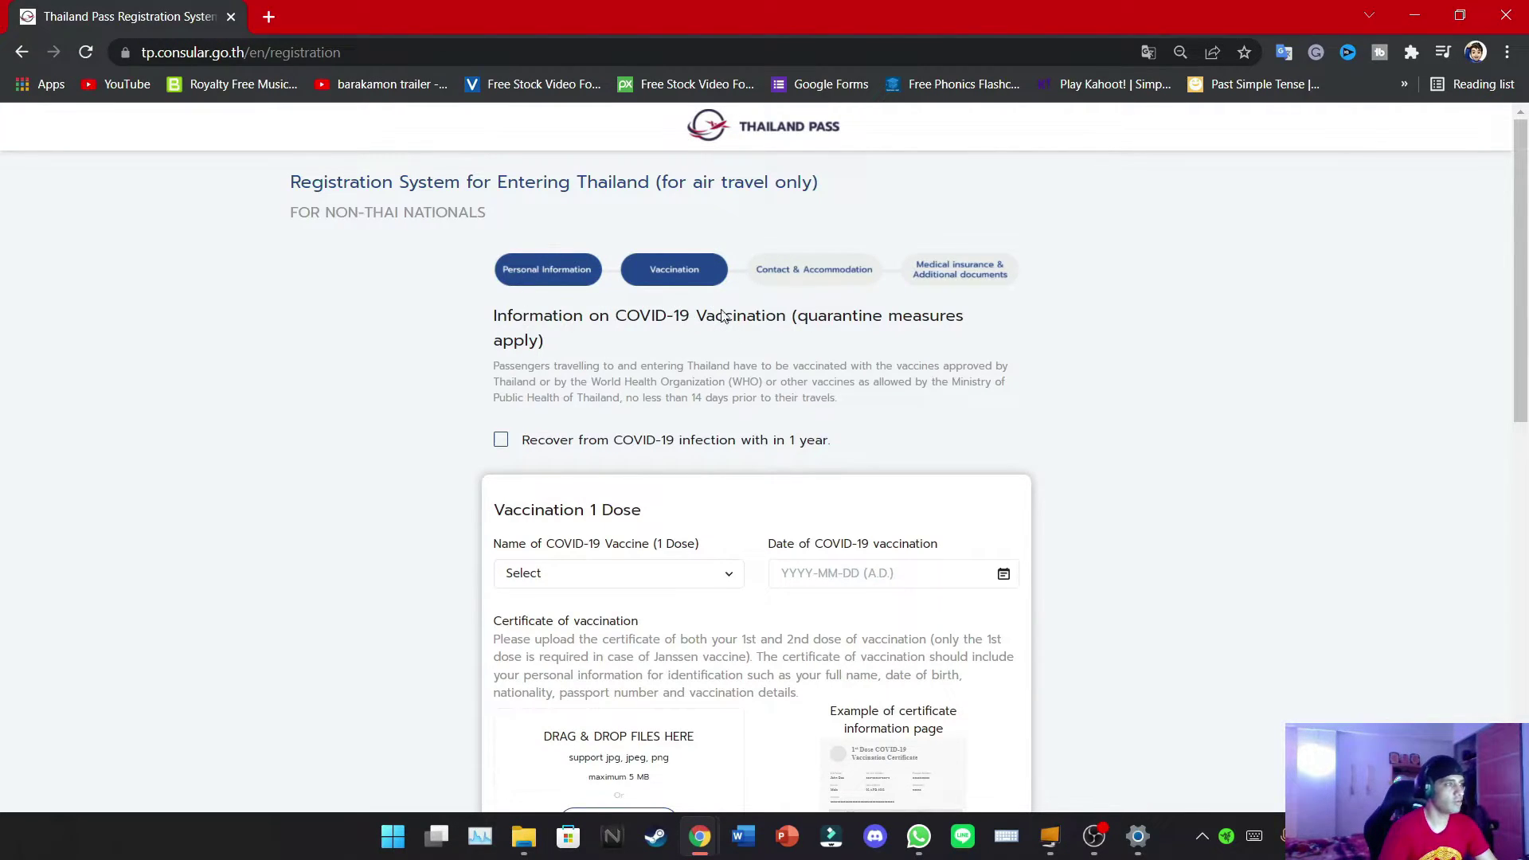
Reset the zoom to 100% and choose CoronaVac (Sinovac) as the first-dose vaccine
{"action": "key", "text": "ctrl+plus"}
{"action": "key", "text": "ctrl+plus"}
{"action": "key", "text": "ctrl+plus"}
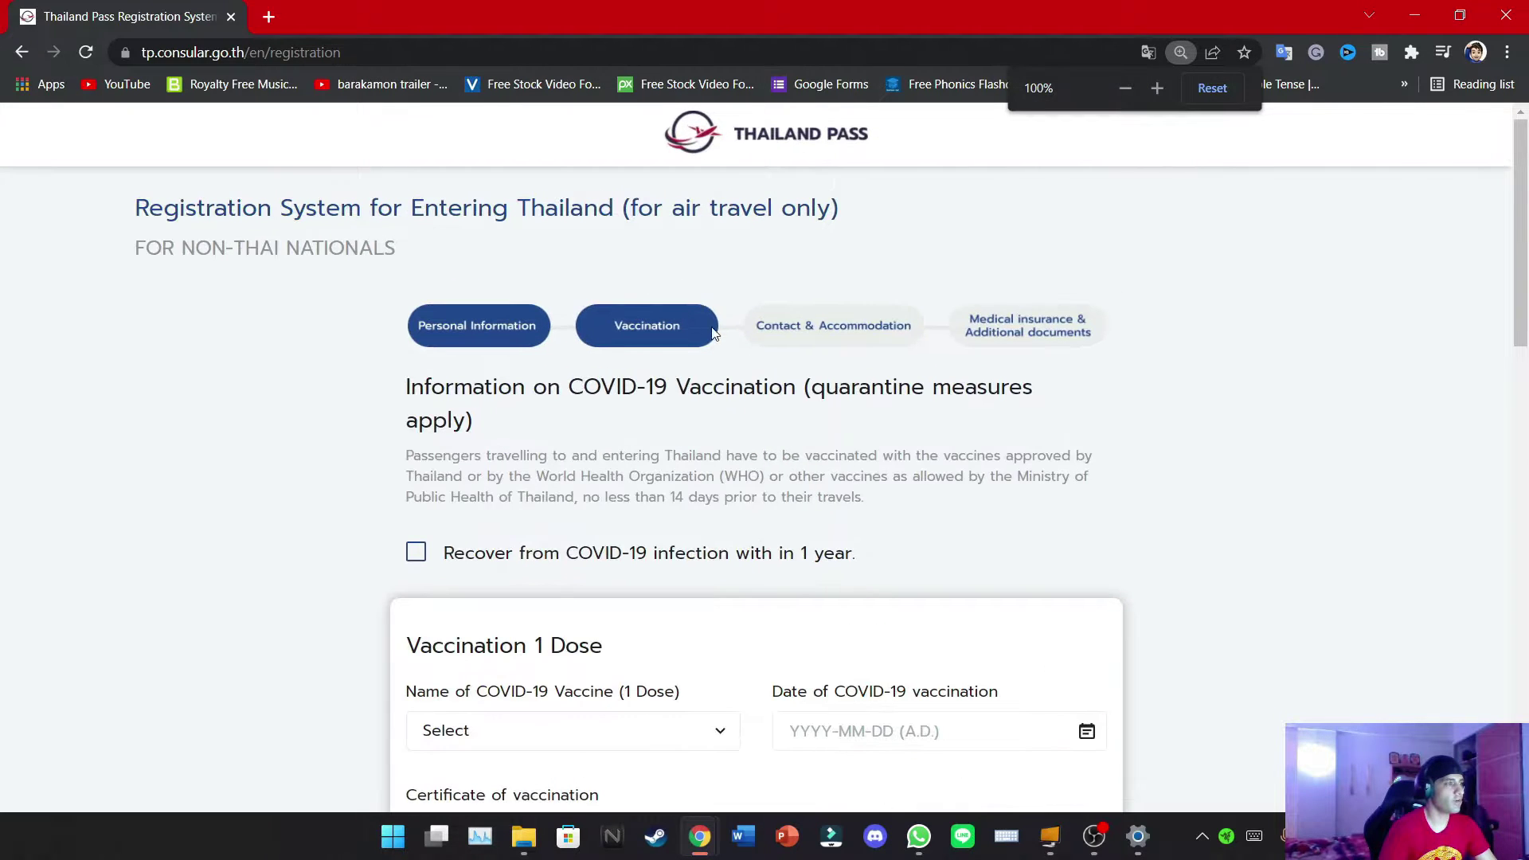
{"action": "scroll", "coordinate": [1237, 415], "scroll_direction": "down", "scroll_amount": 3}
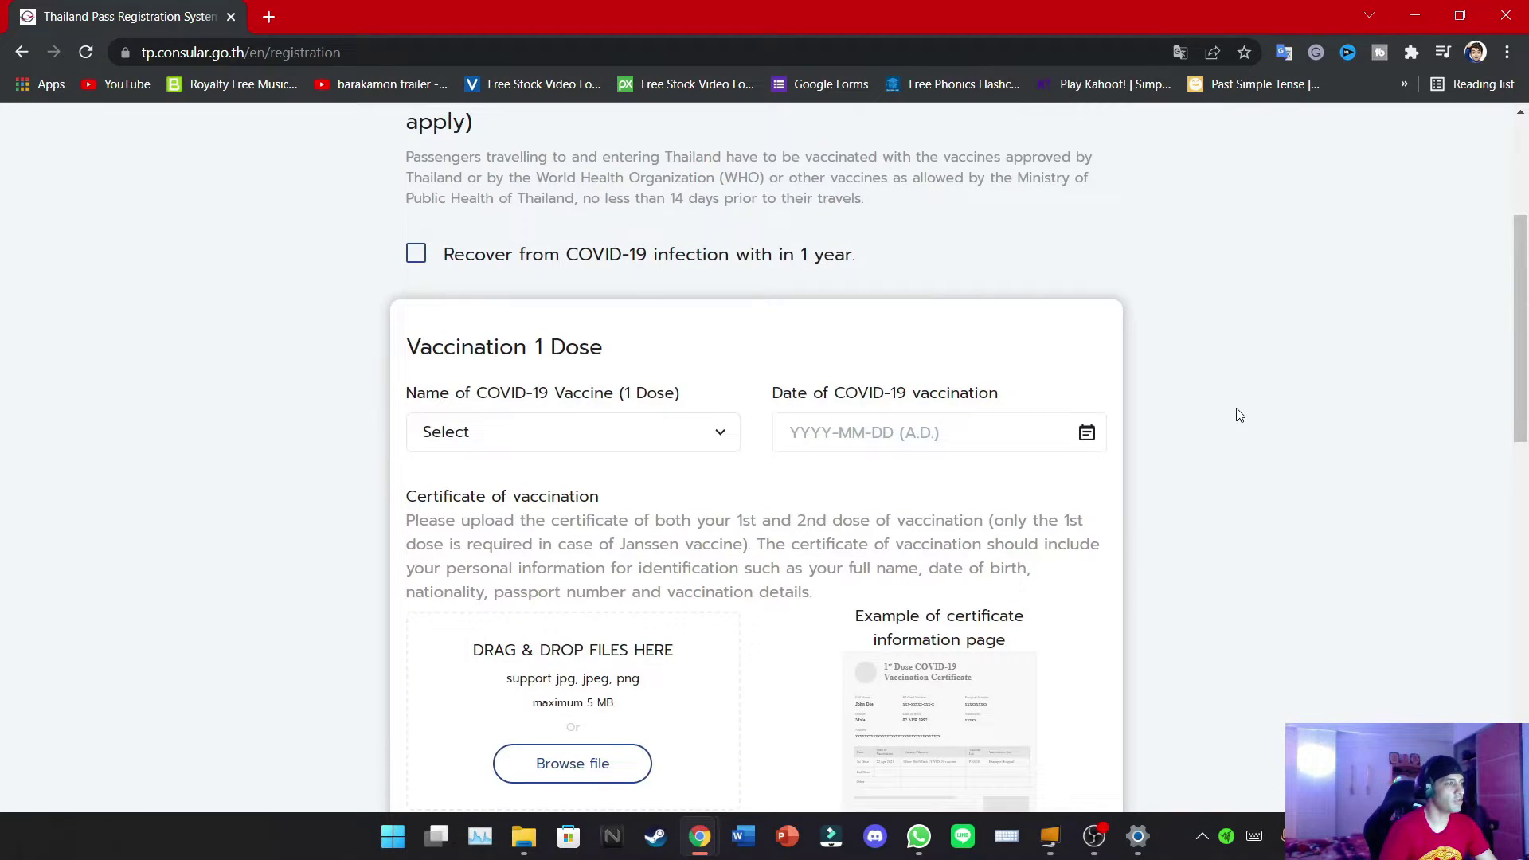
{"action": "scroll", "coordinate": [1238, 415], "scroll_direction": "down", "scroll_amount": 1}
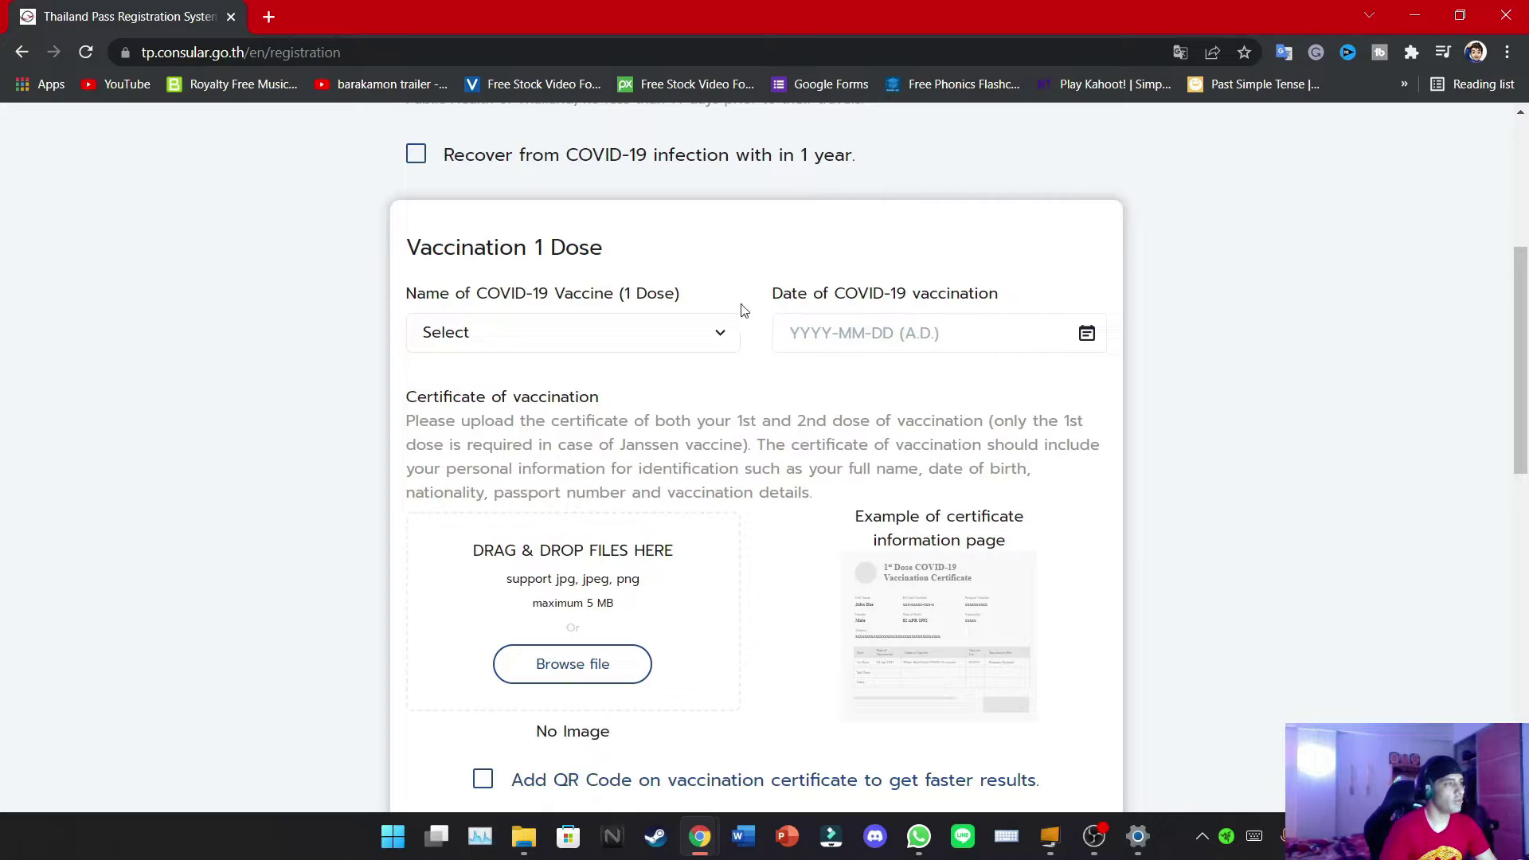
{"action": "left_click", "coordinate": [732, 333]}
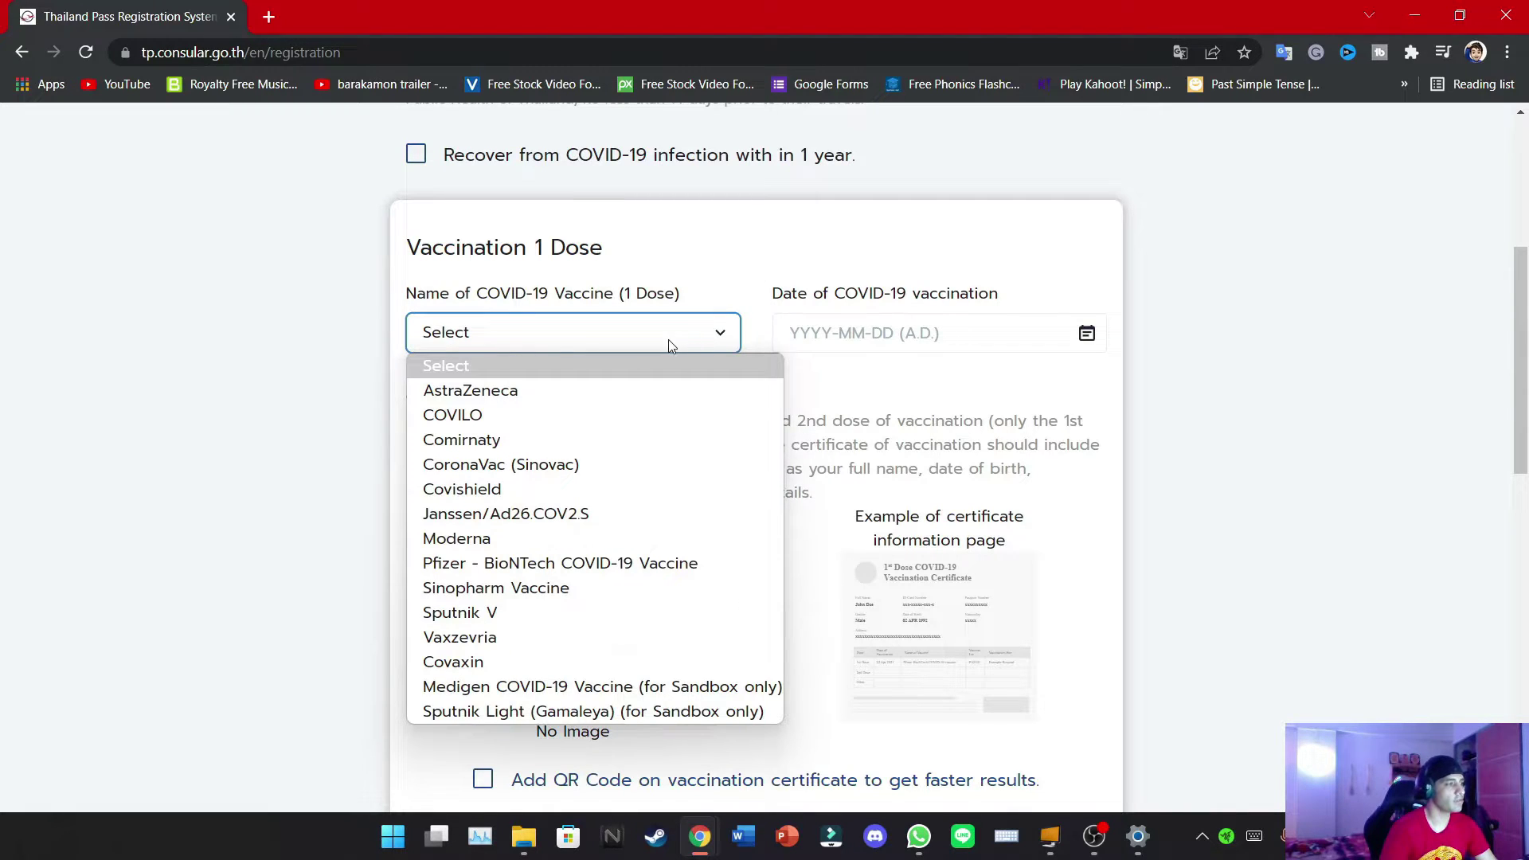
{"action": "left_click", "coordinate": [570, 468]}
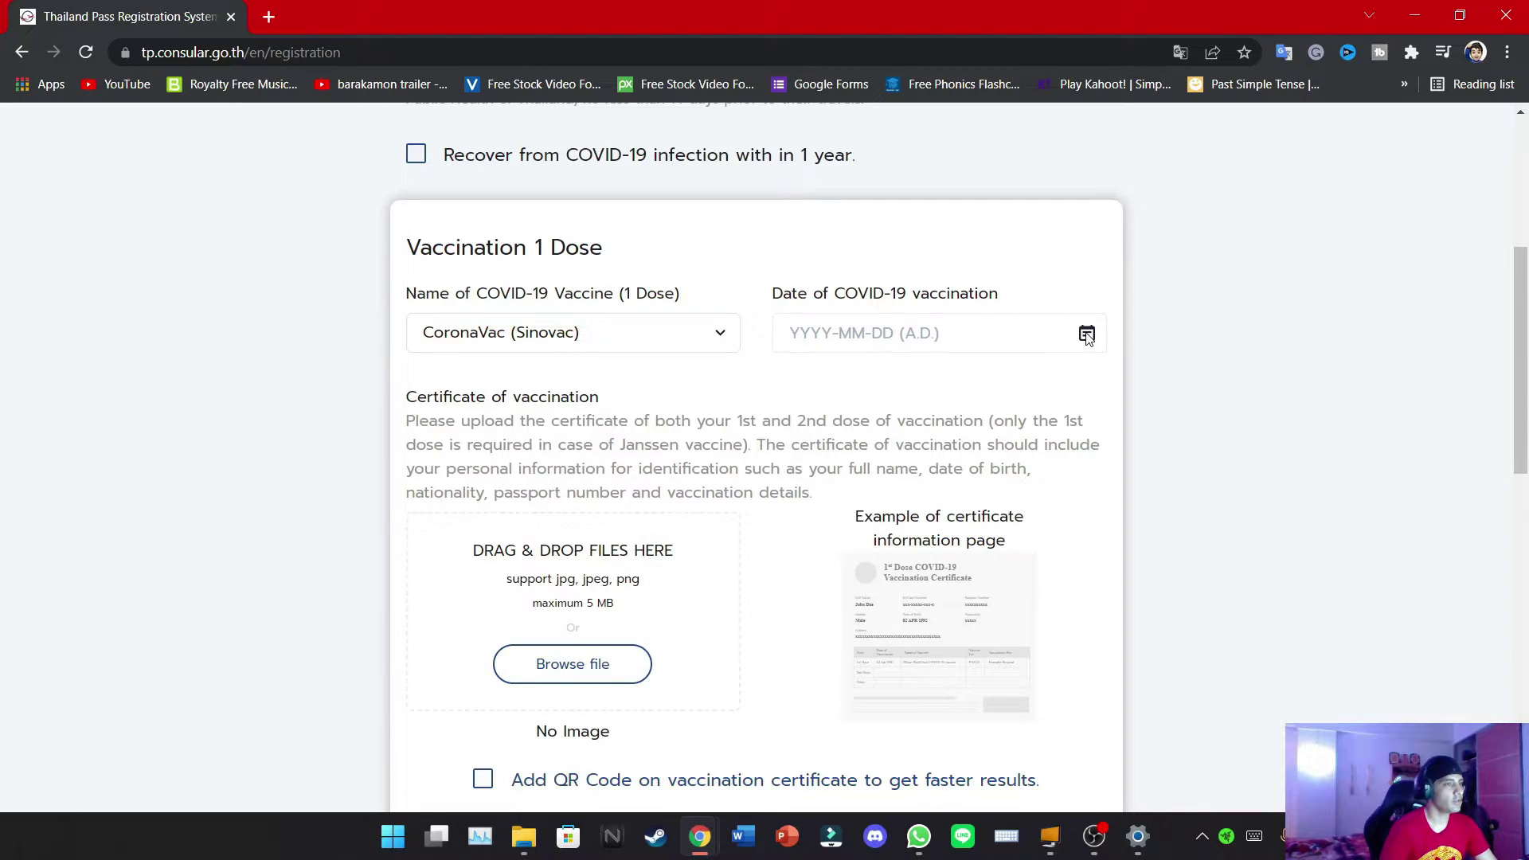
Date the first vaccination dose 23 March 2021
{"action": "left_click", "coordinate": [1030, 334]}
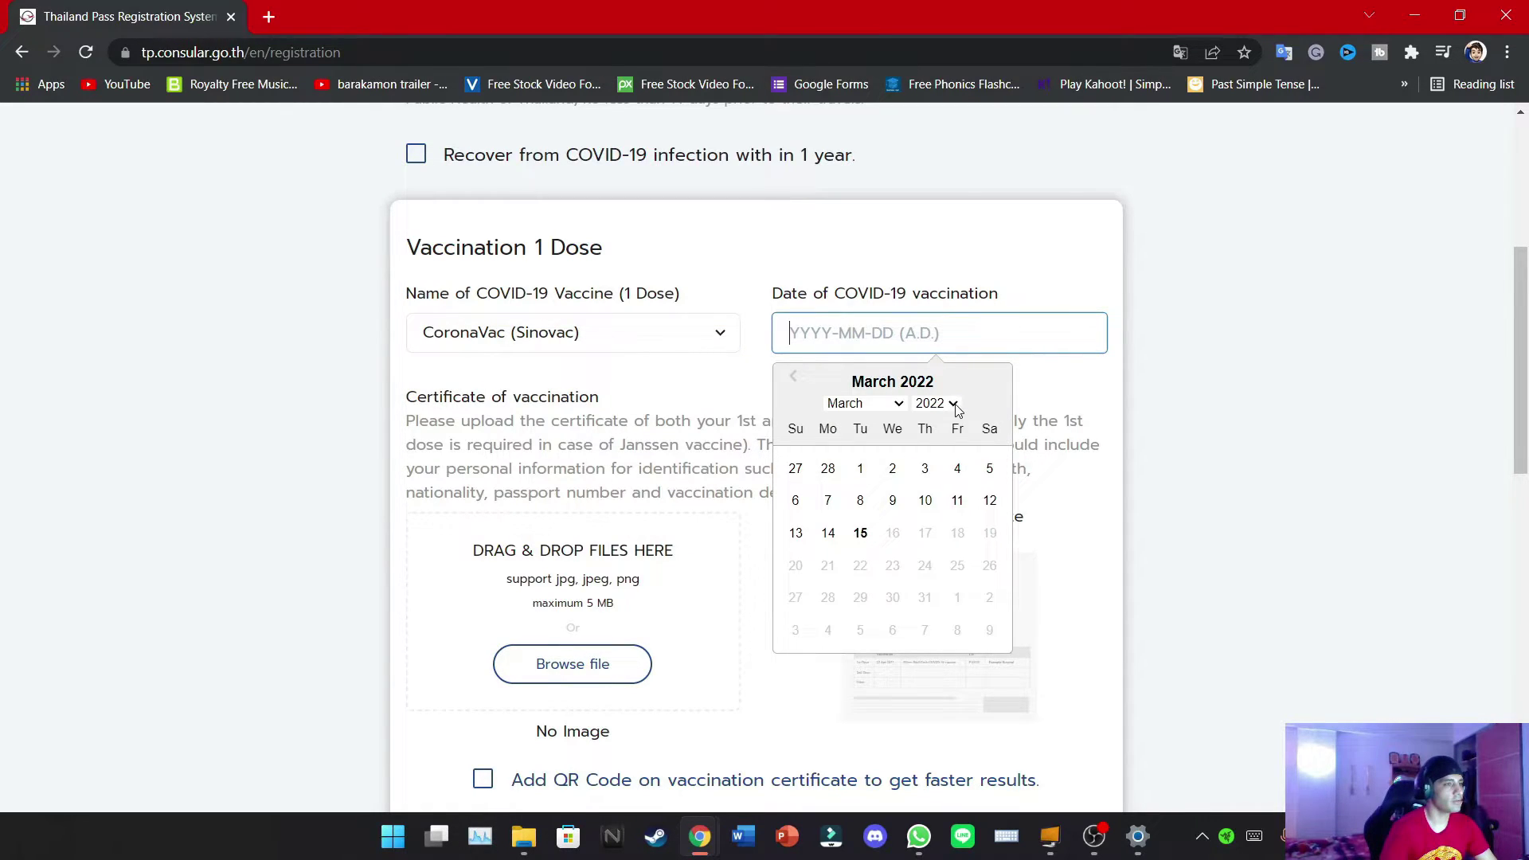
{"action": "left_click", "coordinate": [958, 410]}
{"action": "left_click", "coordinate": [930, 707]}
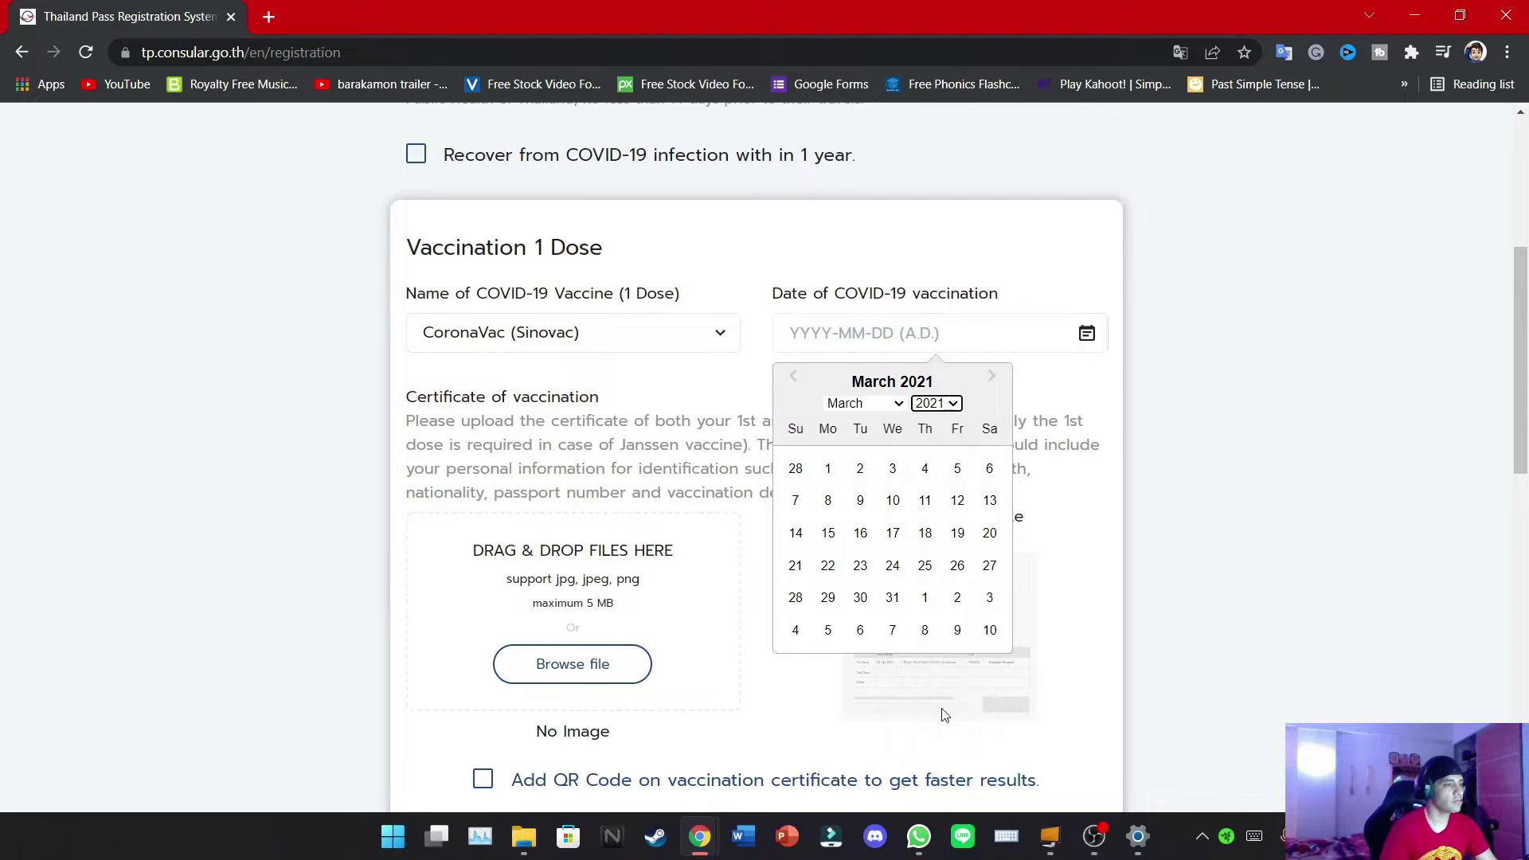
{"action": "left_click", "coordinate": [861, 568]}
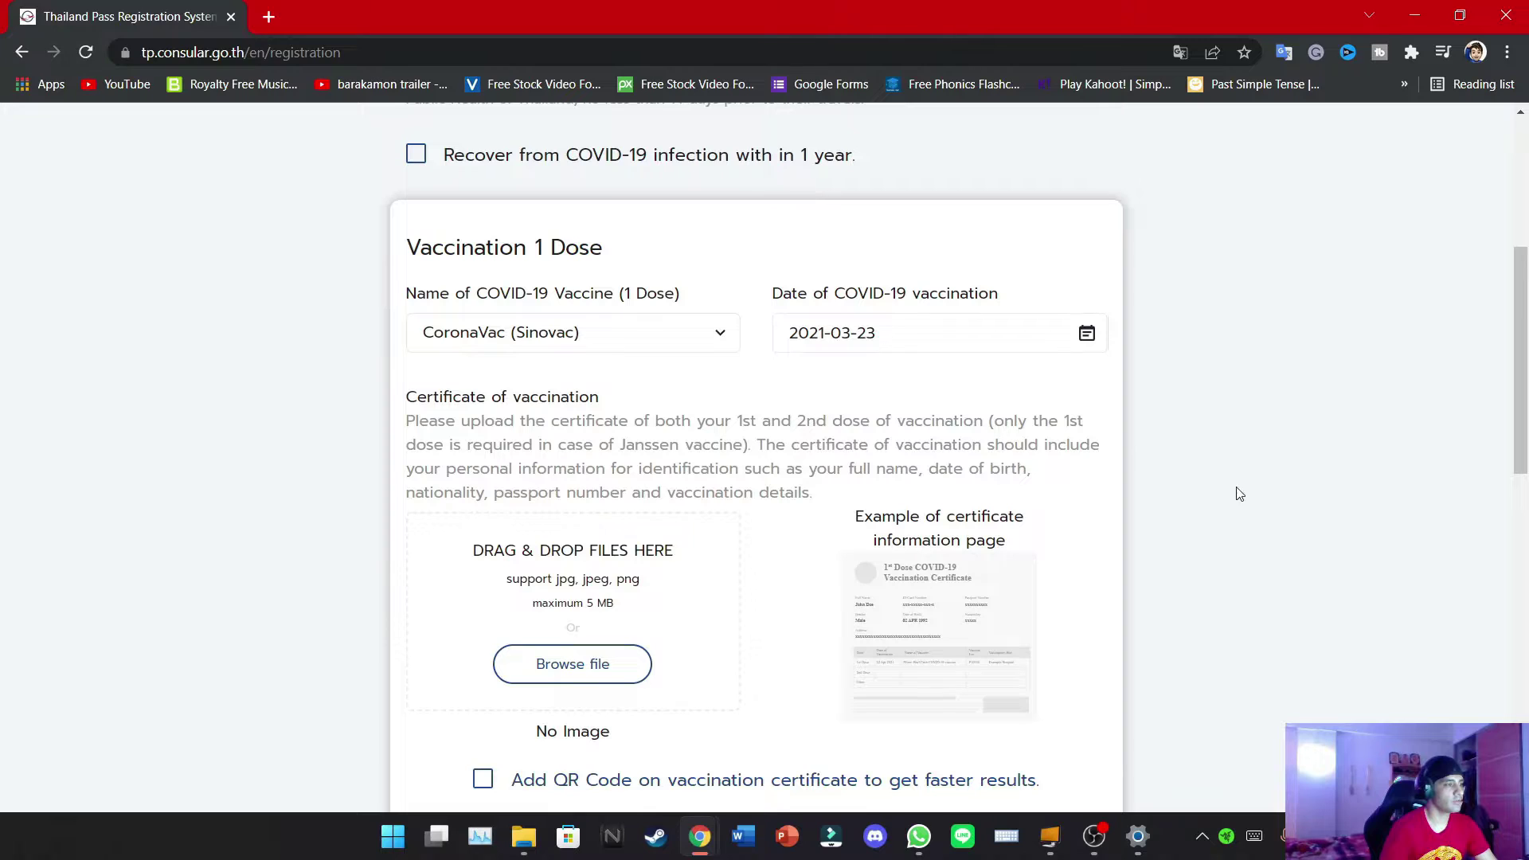
{"action": "scroll", "coordinate": [1219, 497], "scroll_direction": "down", "scroll_amount": 3}
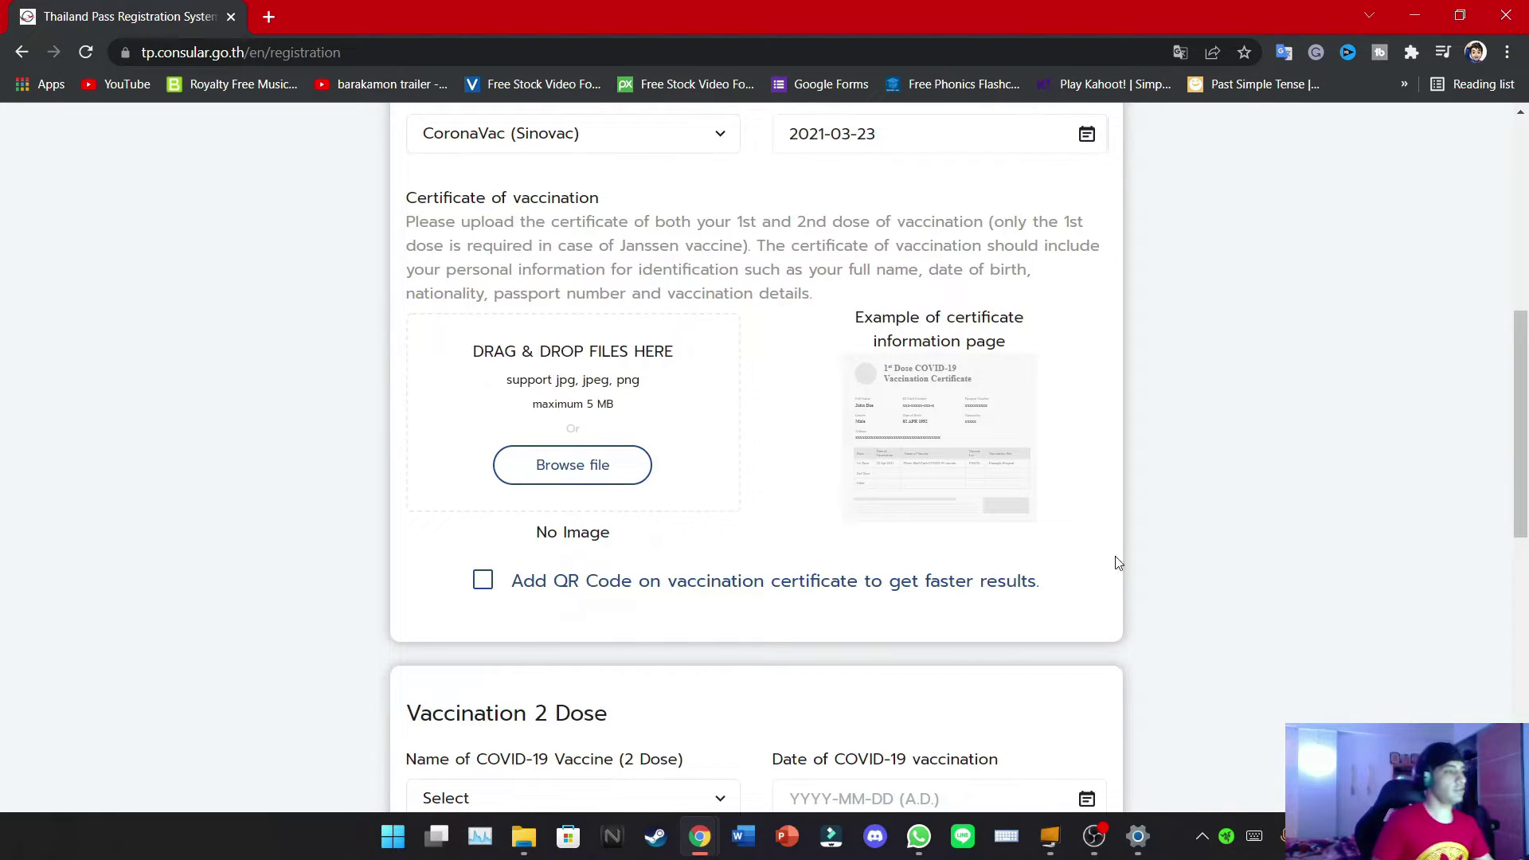
Attach firstdose.jpeg as the first-dose vaccination certificate
{"action": "left_click", "coordinate": [623, 471]}
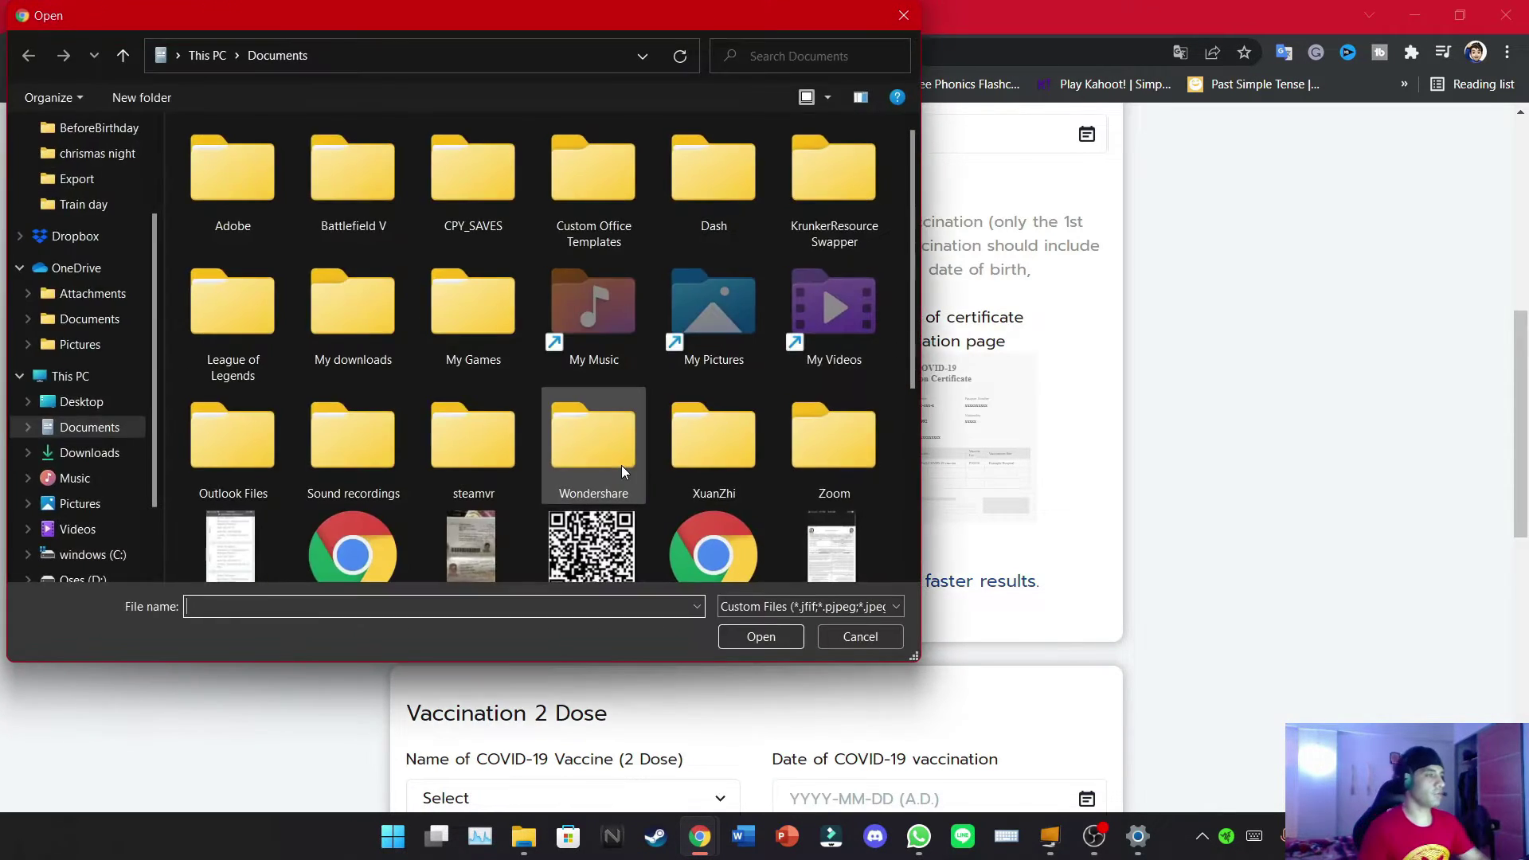
{"action": "scroll", "coordinate": [628, 422], "scroll_direction": "down", "scroll_amount": 3}
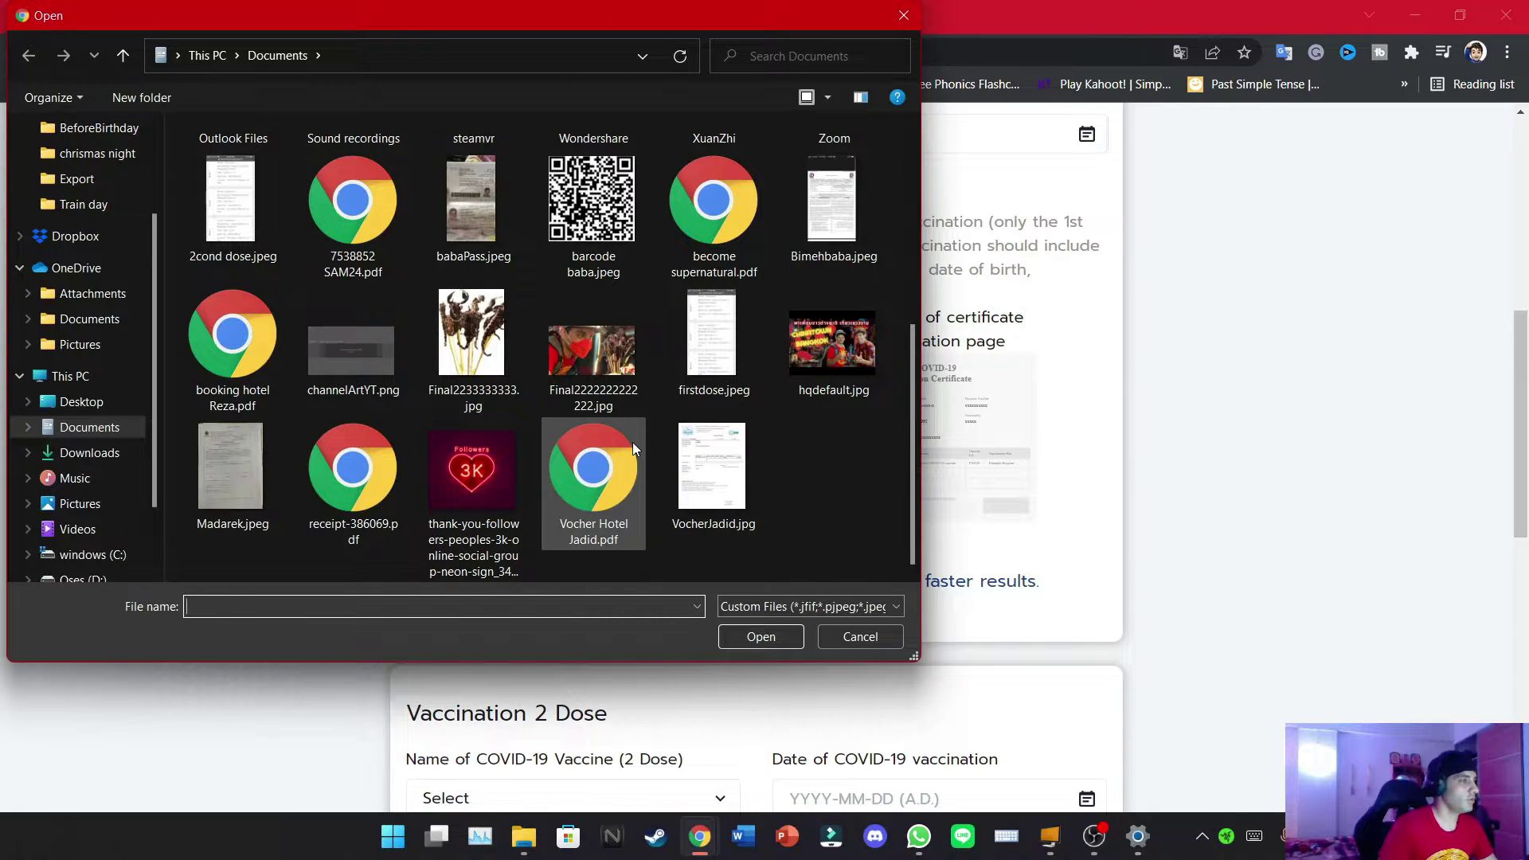
{"action": "double_click", "coordinate": [706, 372]}
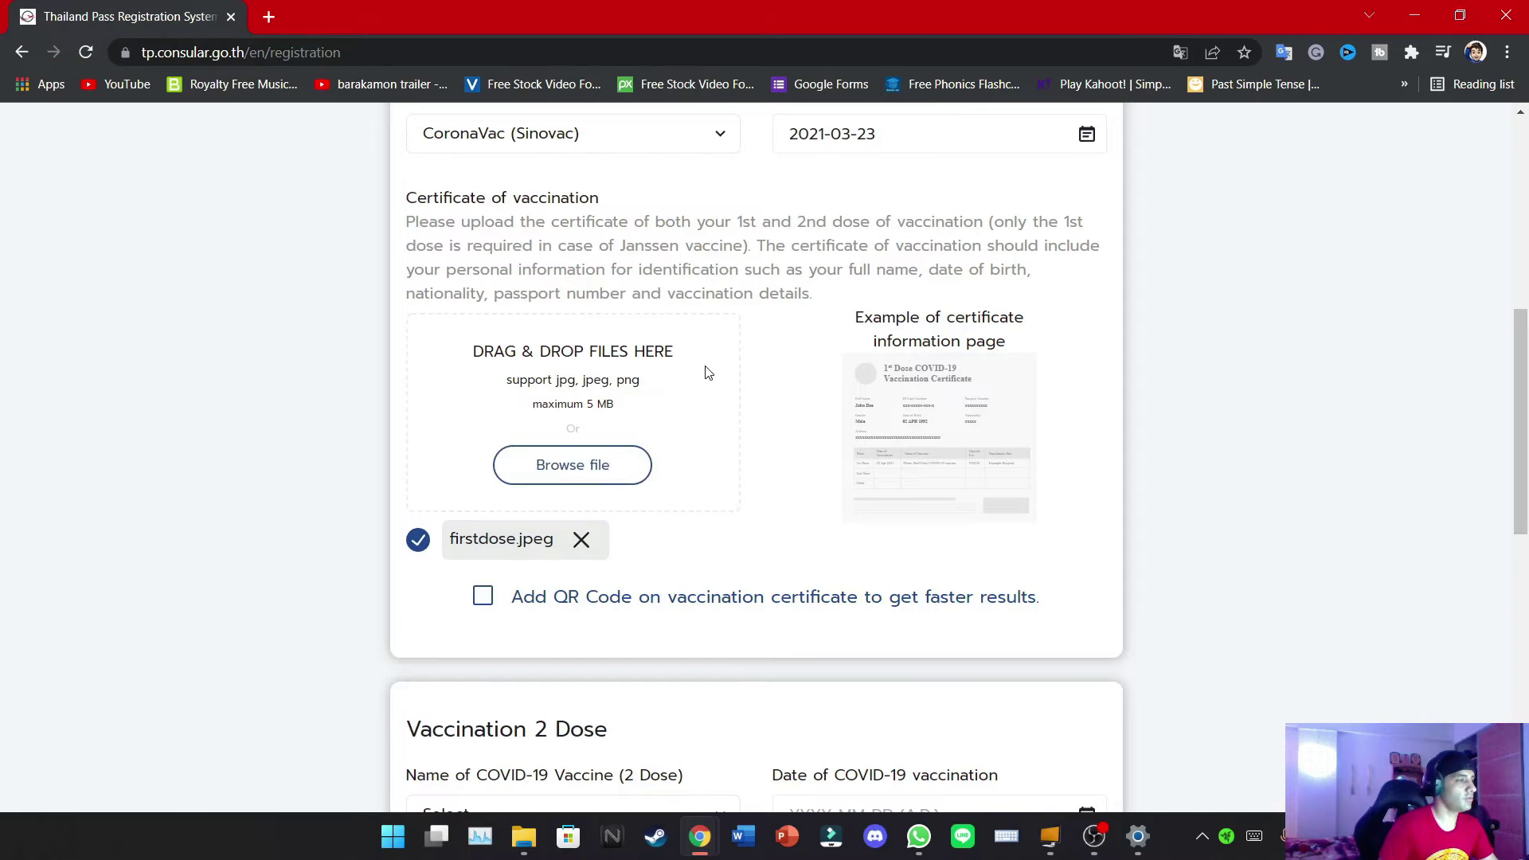
Enable the vaccination QR code and attach barcode baba.jpeg as the QR image
{"action": "left_click", "coordinate": [482, 599]}
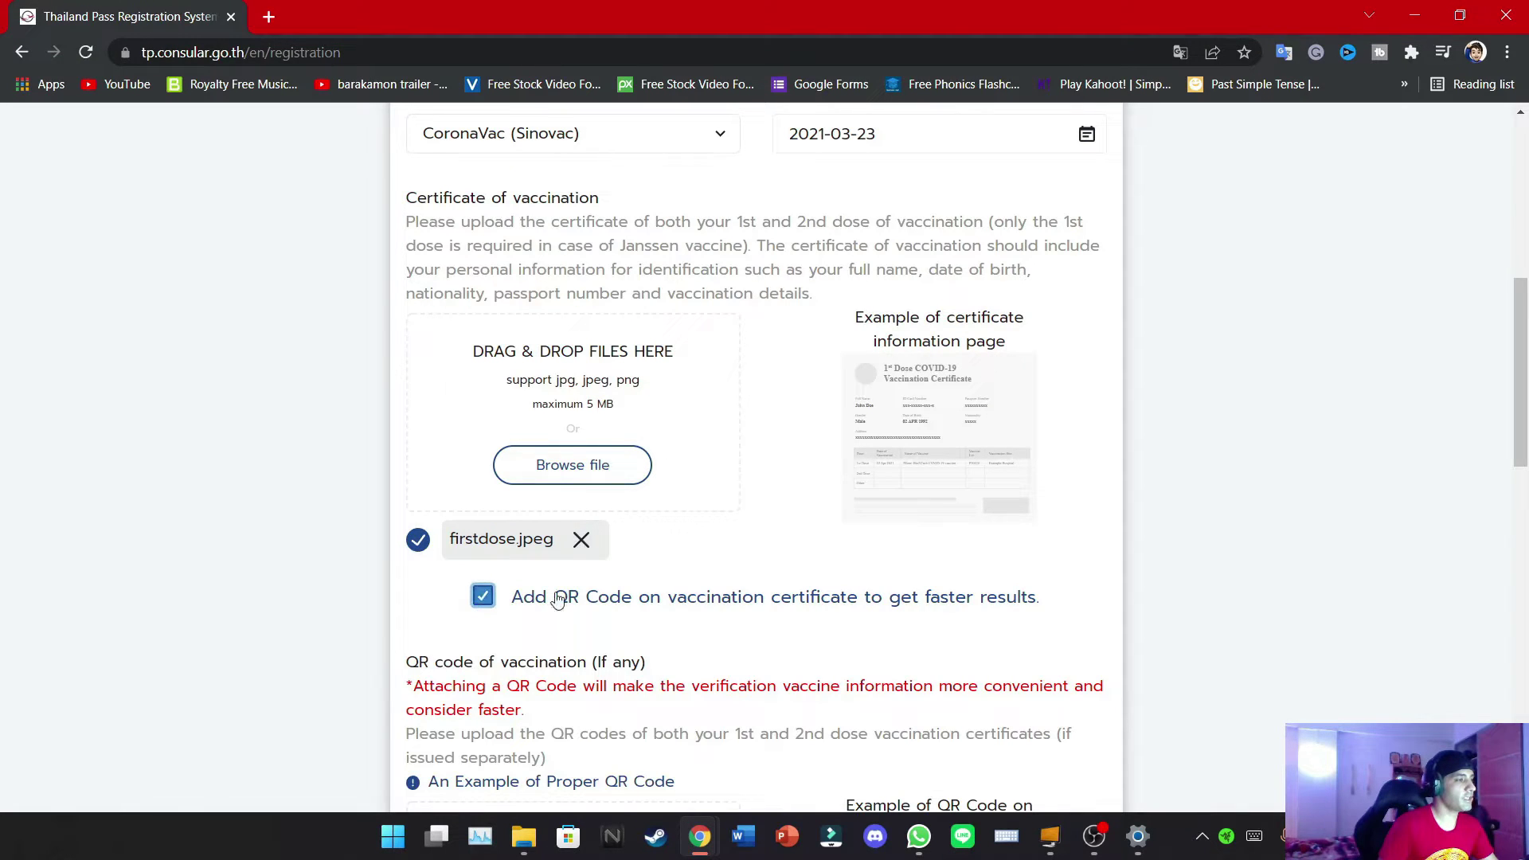
{"action": "scroll", "coordinate": [844, 557], "scroll_direction": "down", "scroll_amount": 3}
{"action": "left_click", "coordinate": [635, 653]}
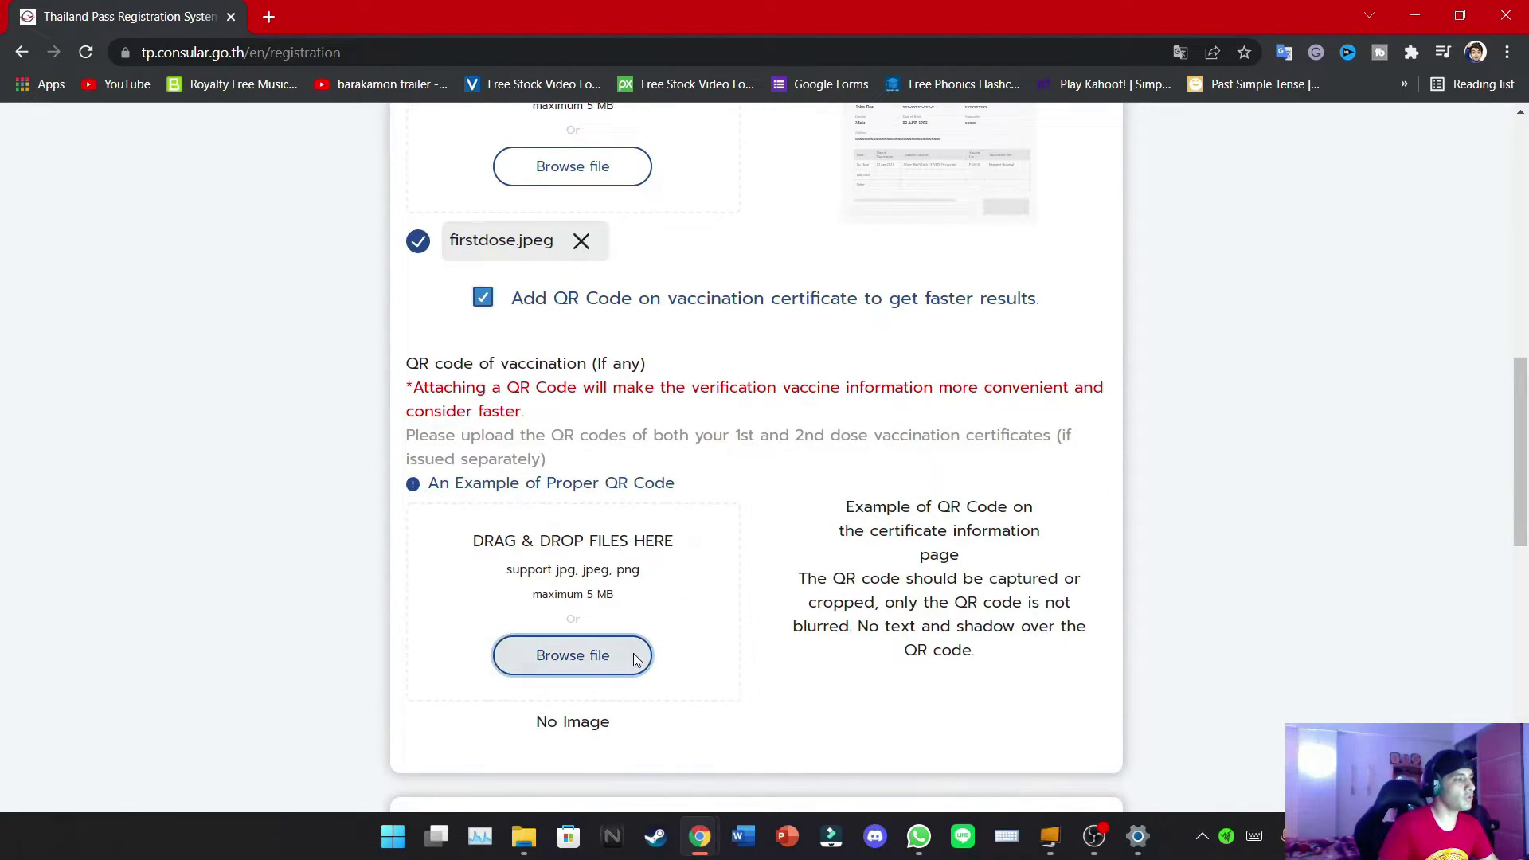
{"action": "scroll", "coordinate": [686, 425], "scroll_direction": "down", "scroll_amount": 3}
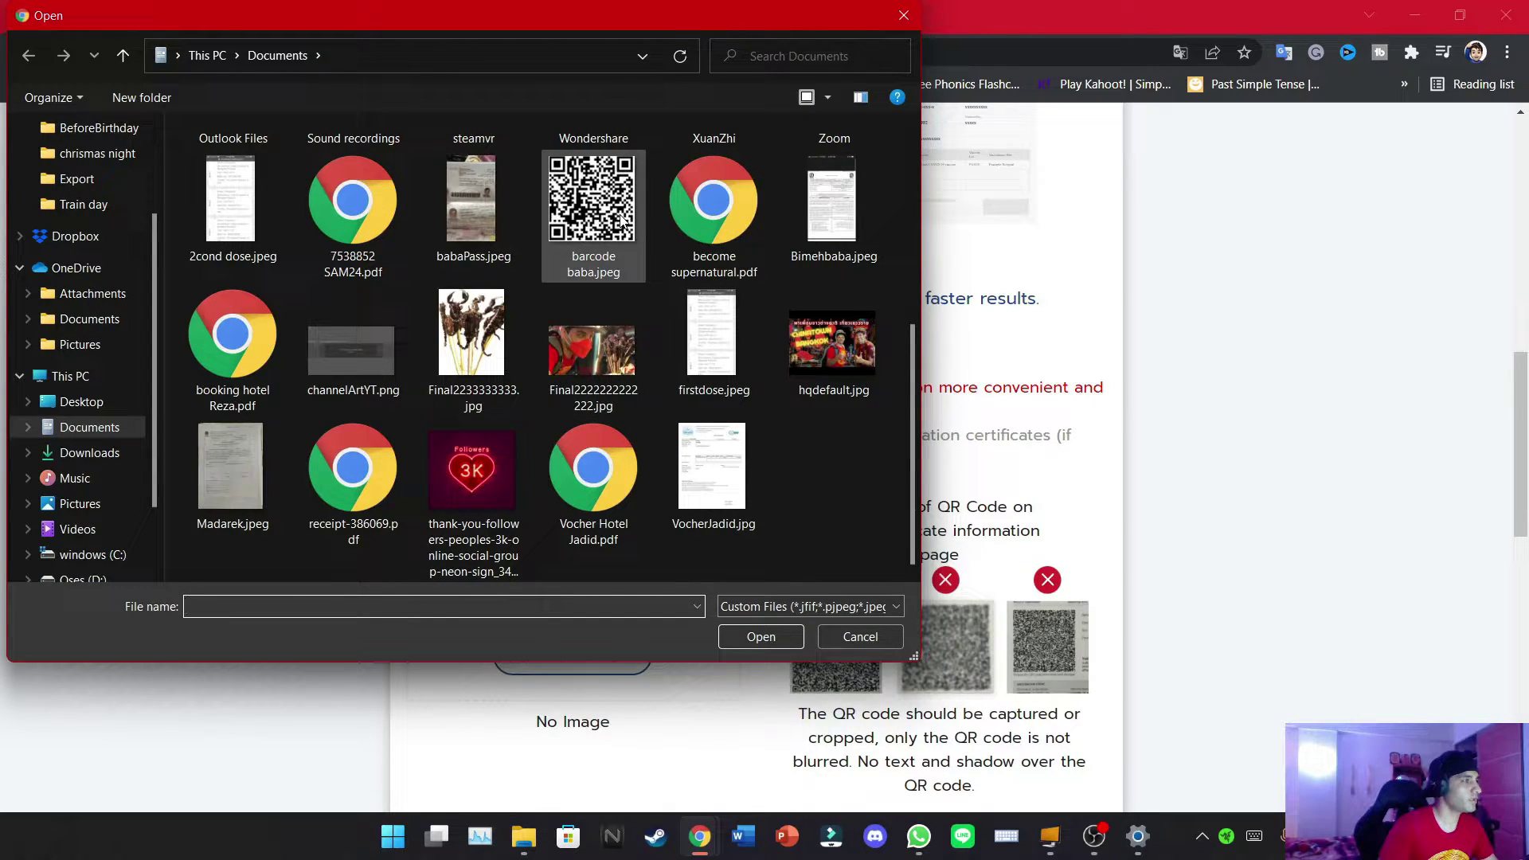
{"action": "scroll", "coordinate": [616, 339], "scroll_direction": "up", "scroll_amount": 3}
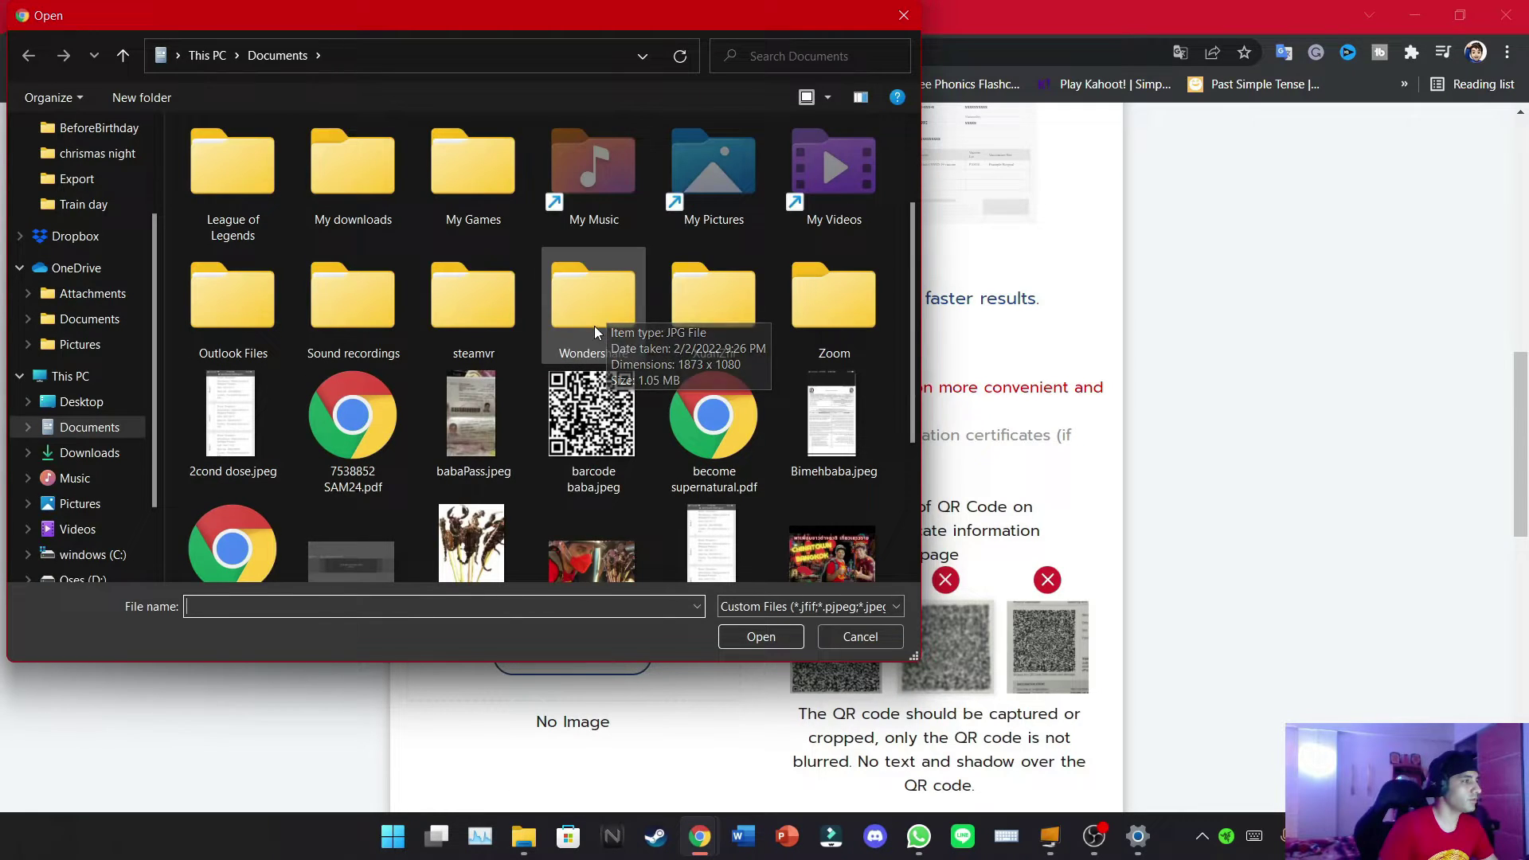
{"action": "double_click", "coordinate": [599, 410]}
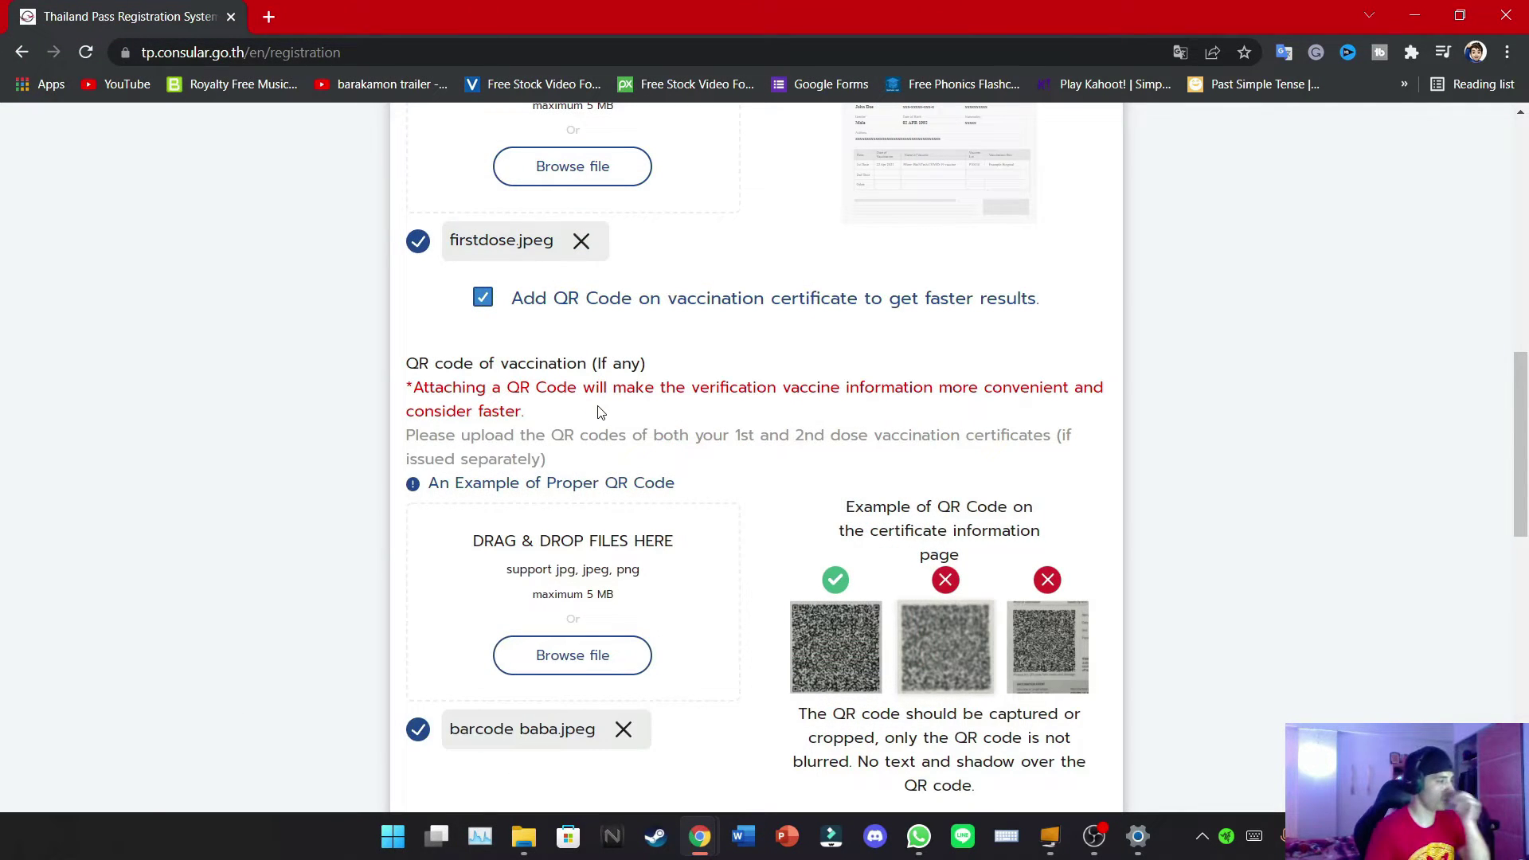
Tick the vaccination-record consent, then choose CoronaVac (Sinovac) for the second dose
{"action": "scroll", "coordinate": [599, 411], "scroll_direction": "down", "scroll_amount": 5}
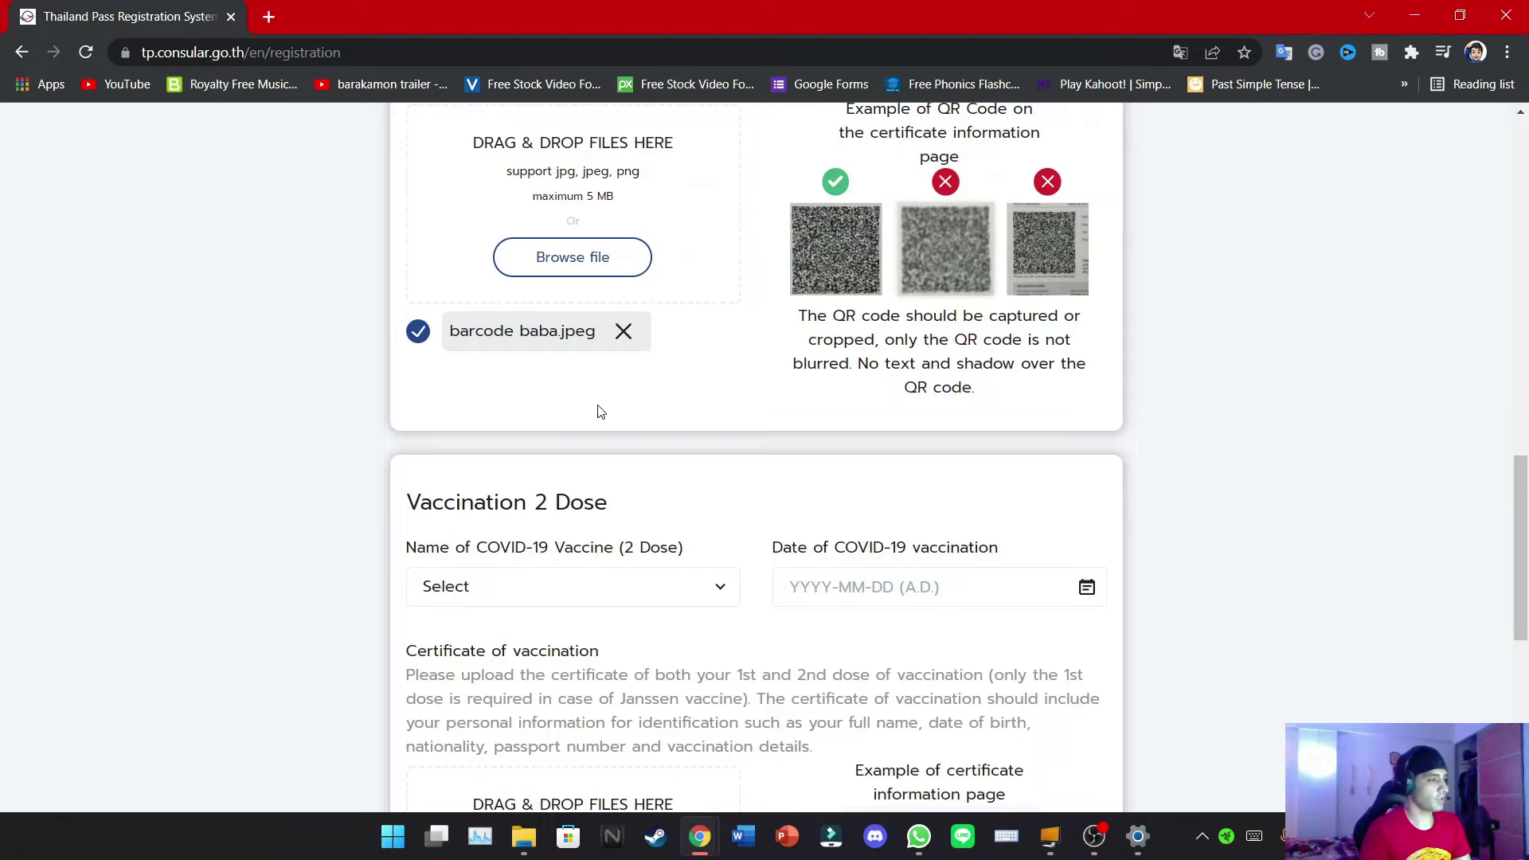
{"action": "scroll", "coordinate": [601, 411], "scroll_direction": "down", "scroll_amount": 4}
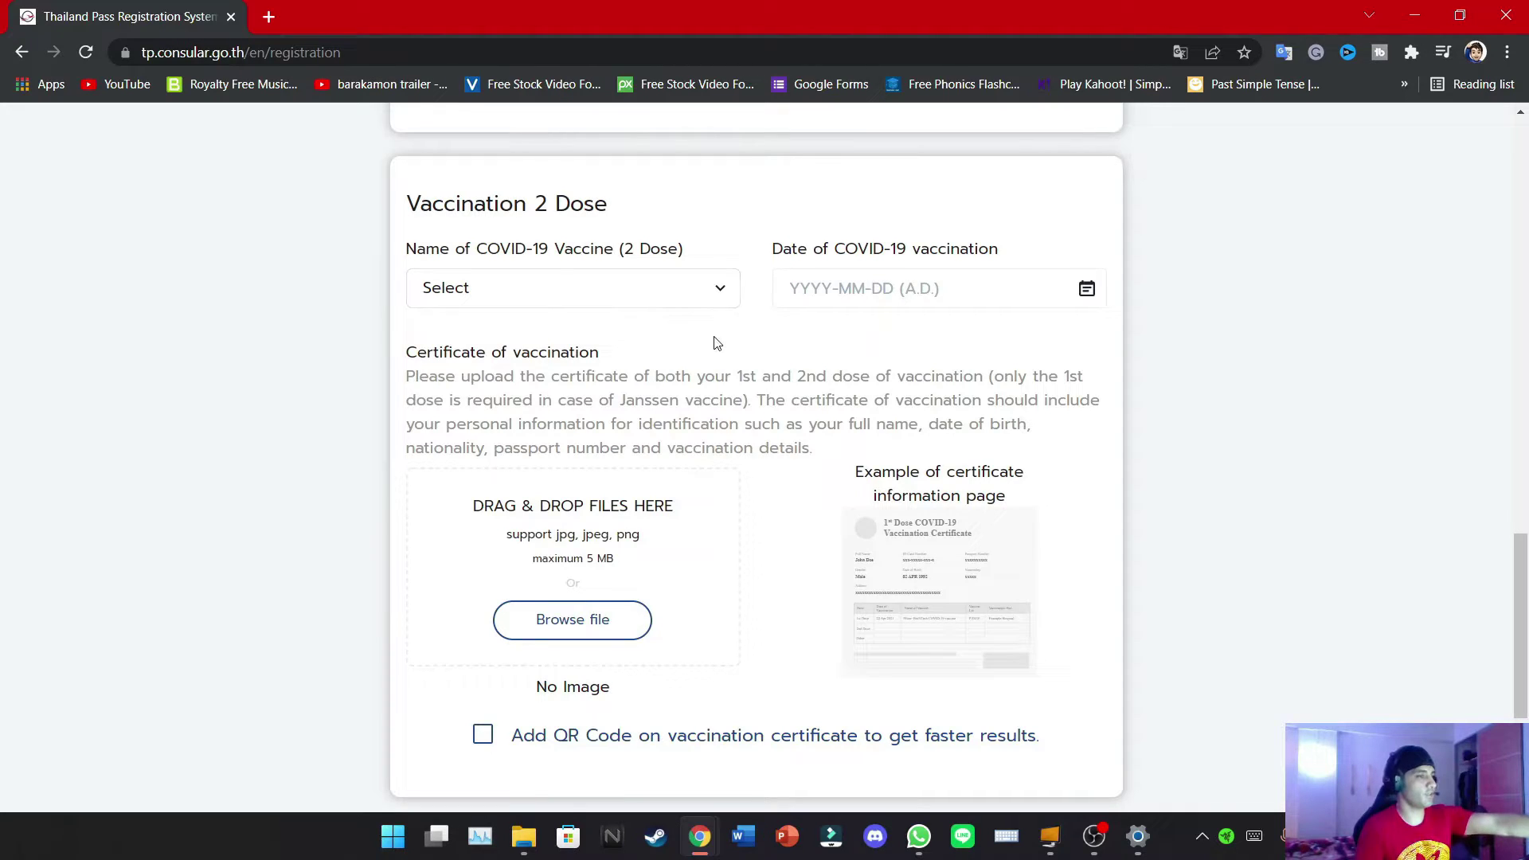
{"action": "scroll", "coordinate": [714, 338], "scroll_direction": "down", "scroll_amount": 4}
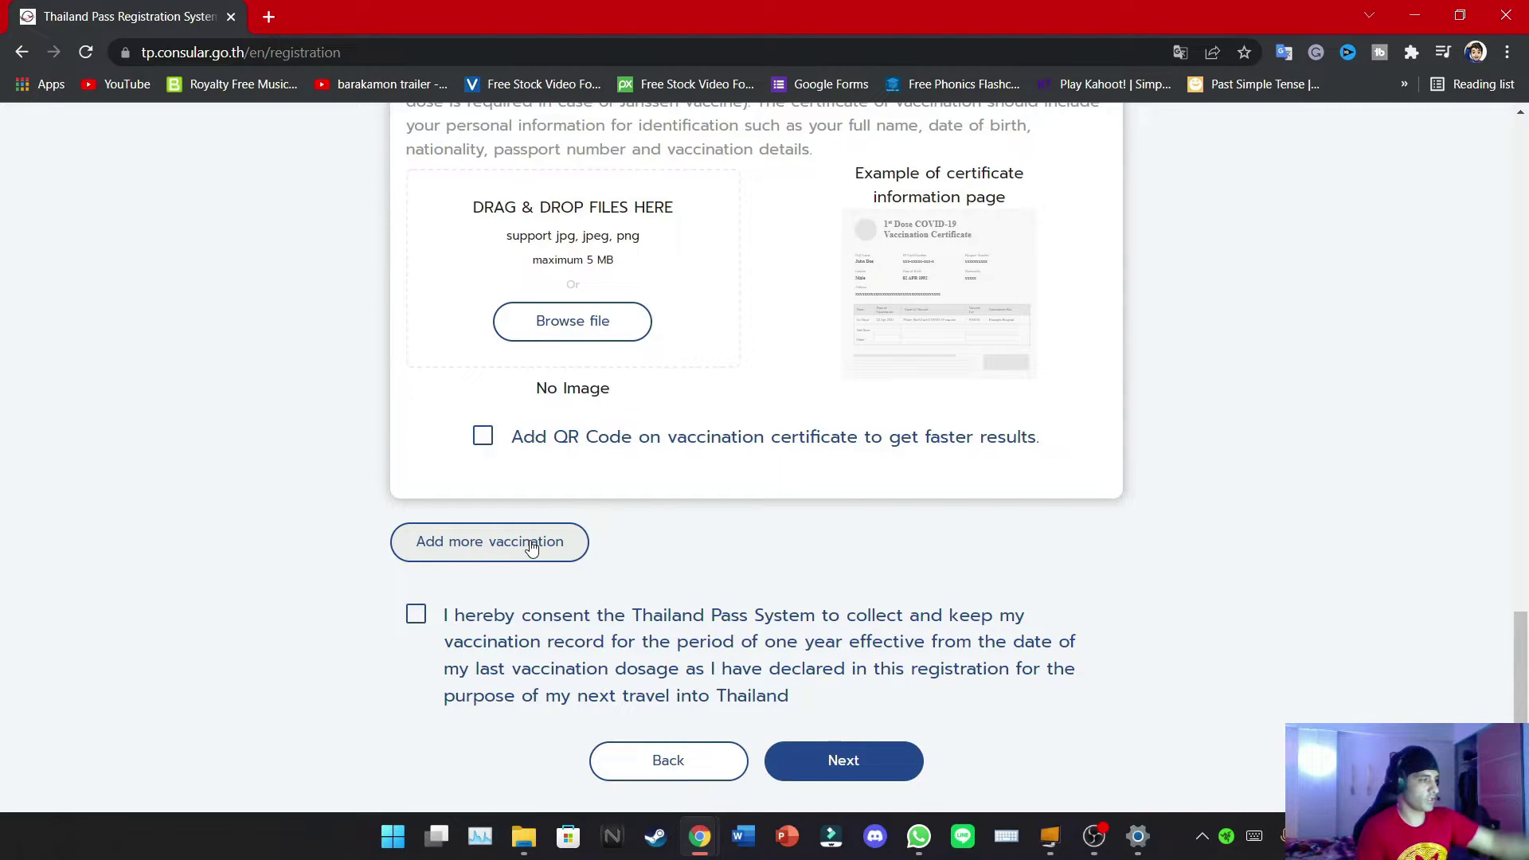
{"action": "left_click", "coordinate": [417, 616]}
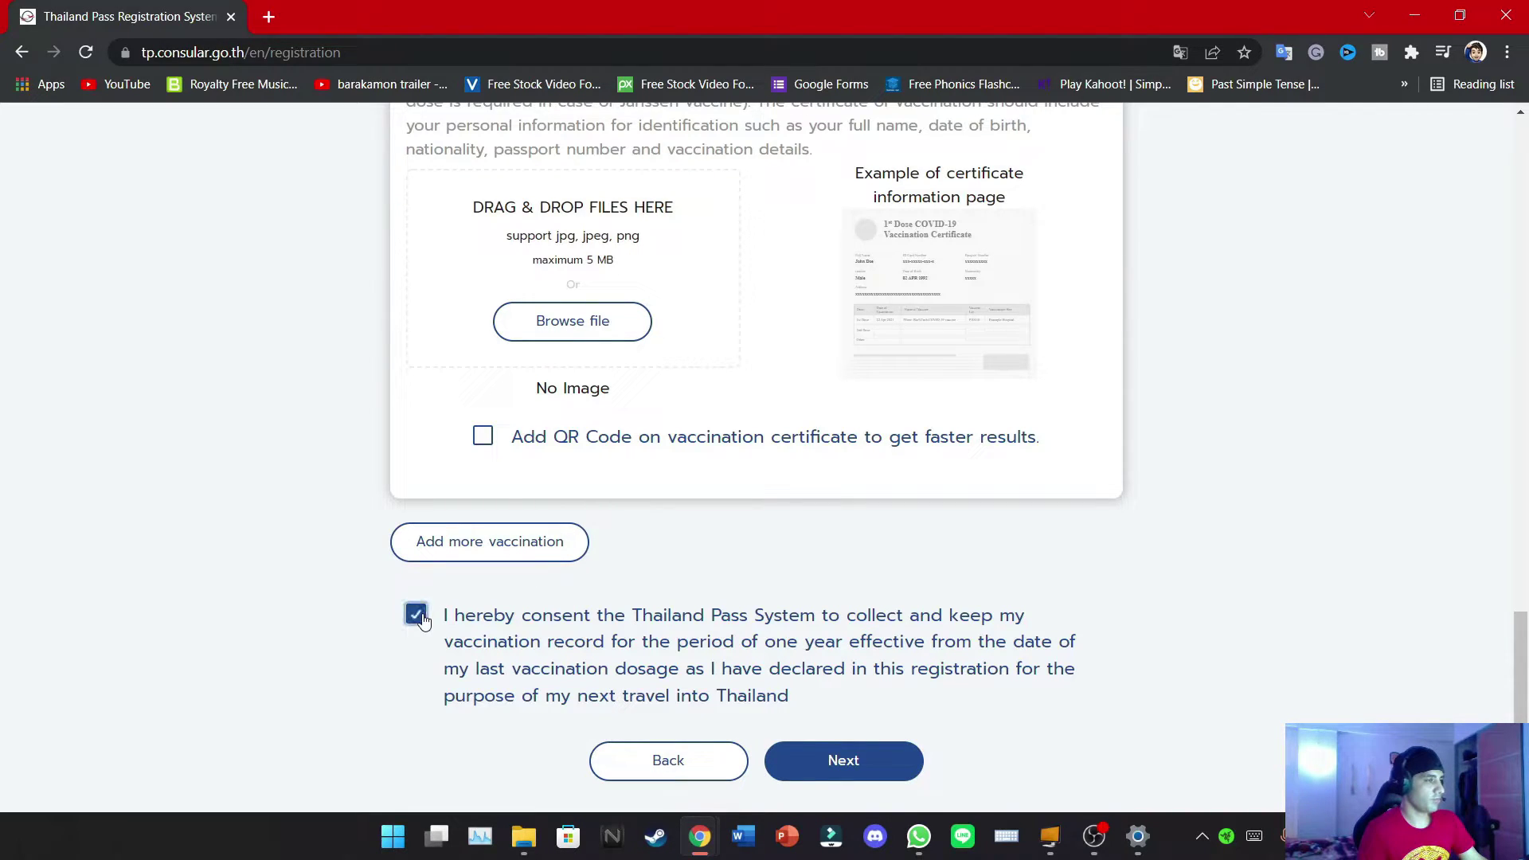
{"action": "left_click", "coordinate": [825, 771]}
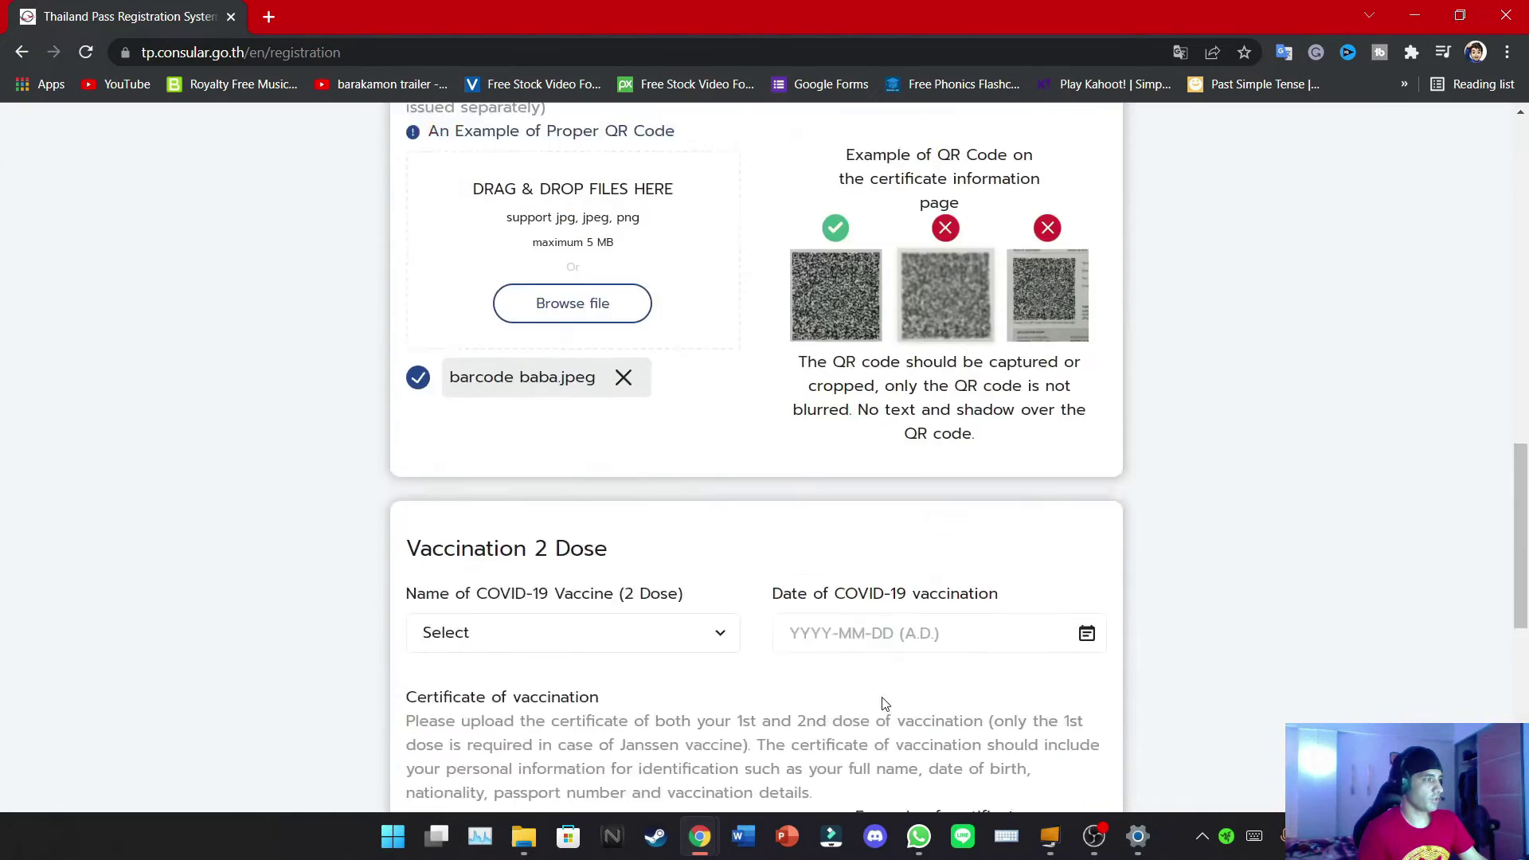
{"action": "left_click", "coordinate": [522, 163]}
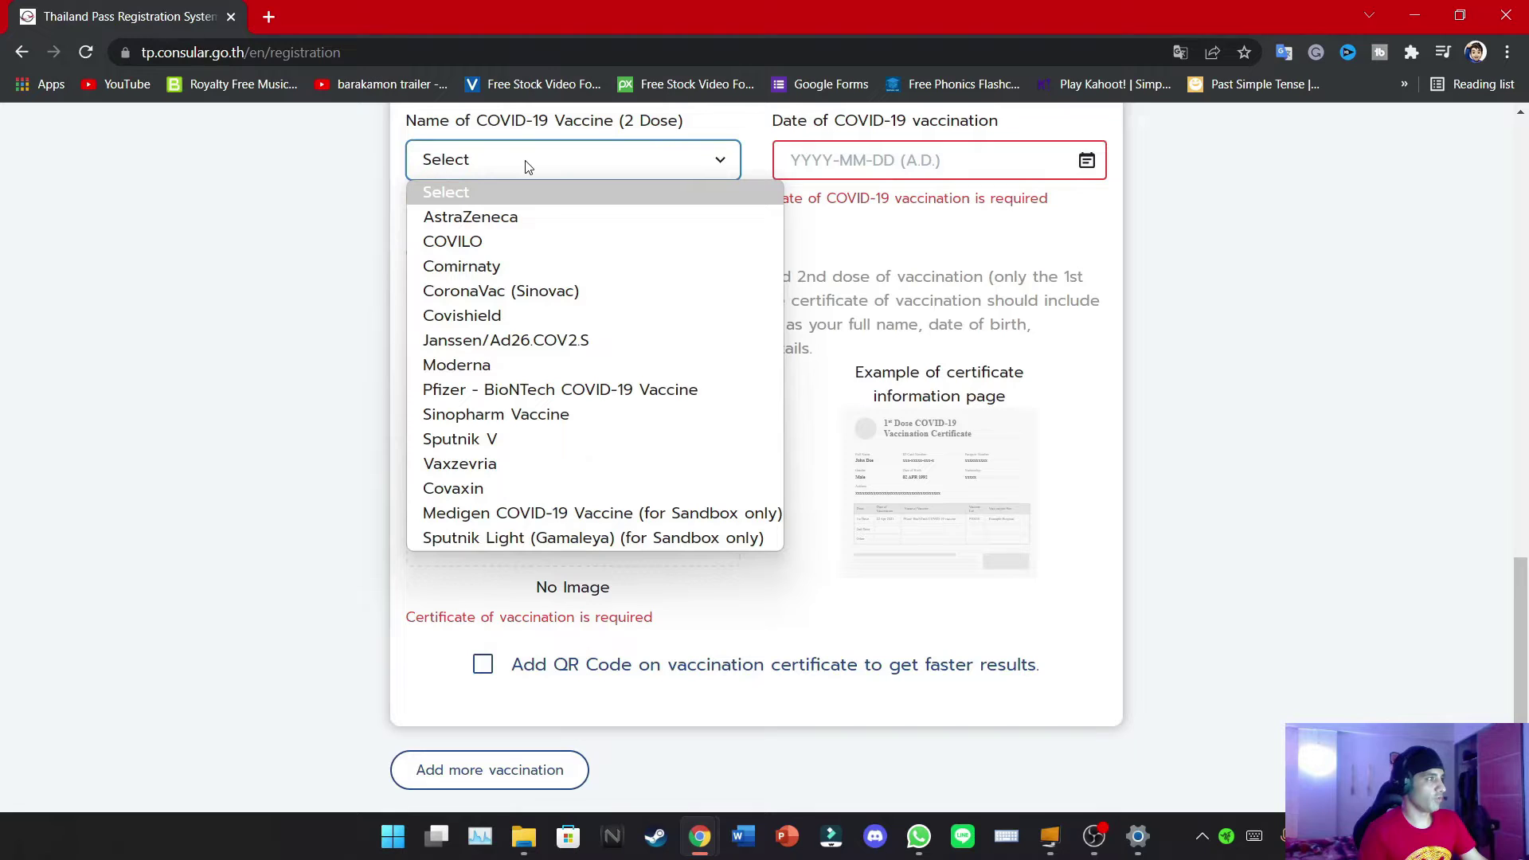
{"action": "left_click", "coordinate": [500, 291]}
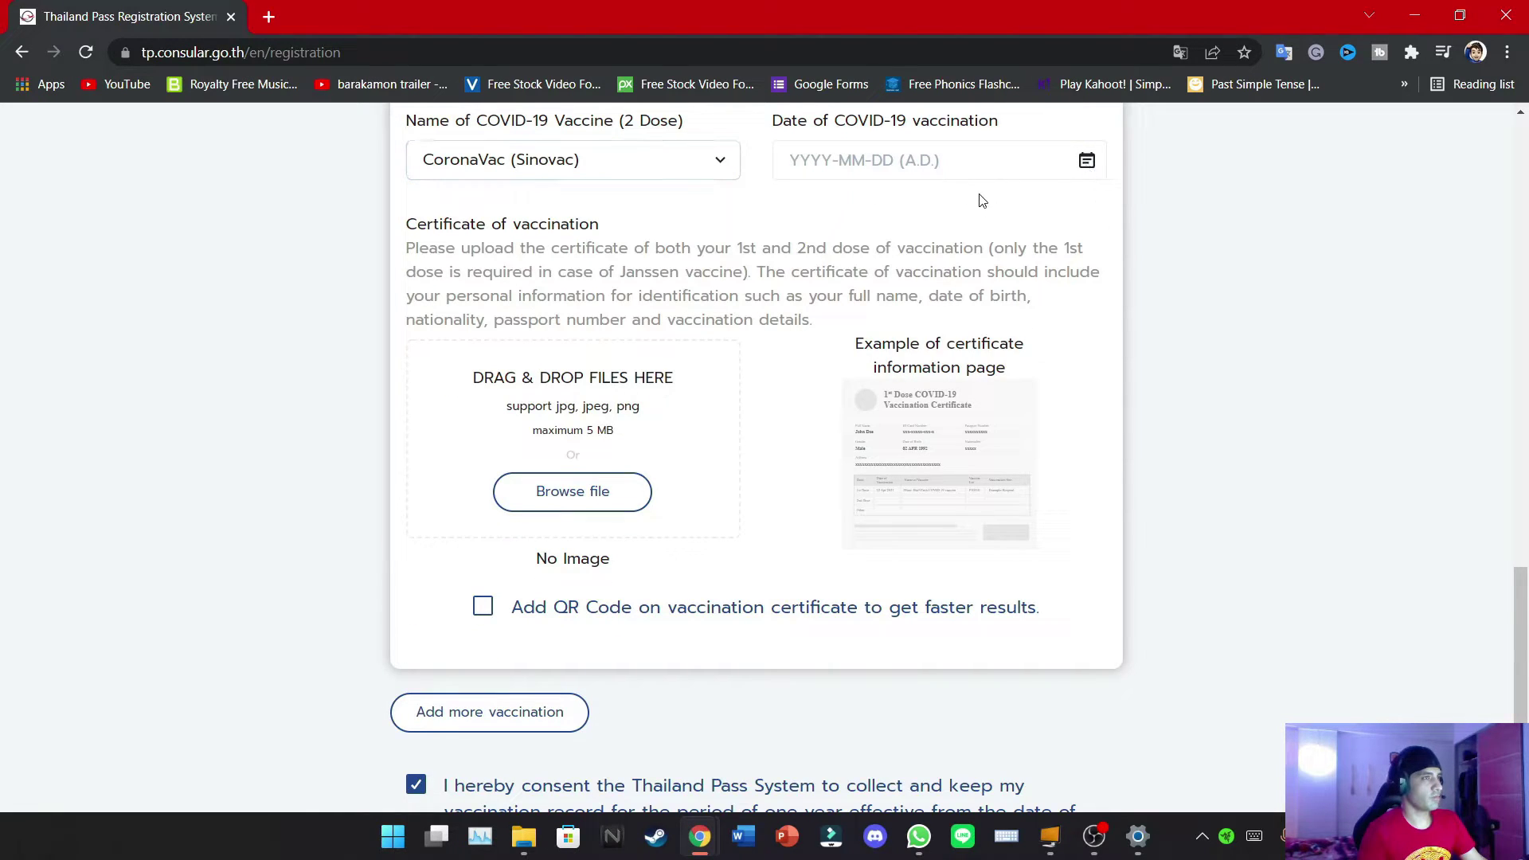
Date the second vaccination dose 30 March 2021 in the calendar
{"action": "left_click", "coordinate": [980, 164]}
{"action": "scroll", "coordinate": [1181, 289], "scroll_direction": "up", "scroll_amount": 6}
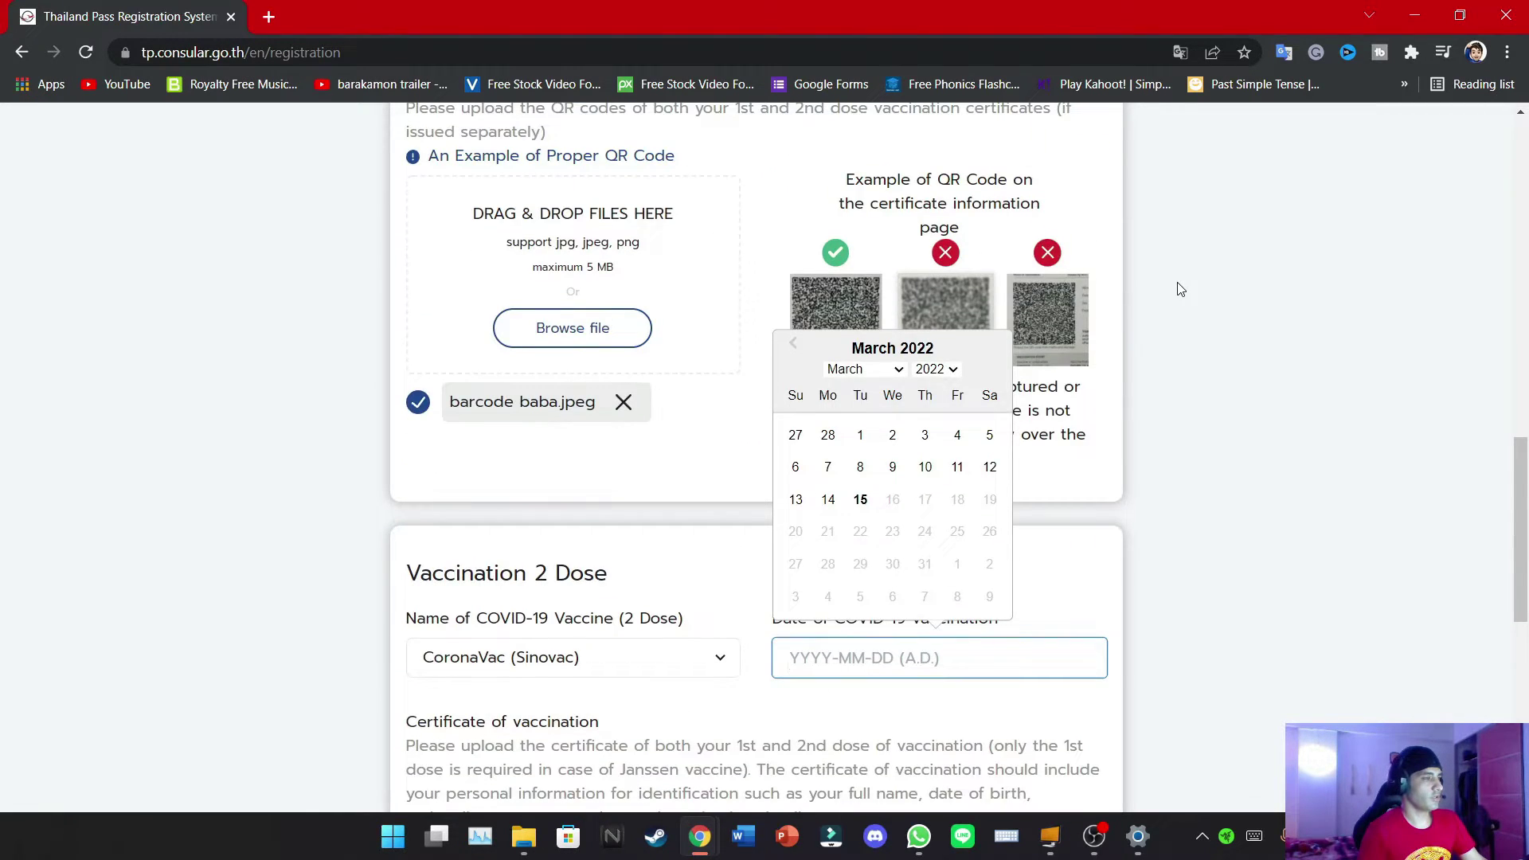
{"action": "left_click", "coordinate": [935, 369]}
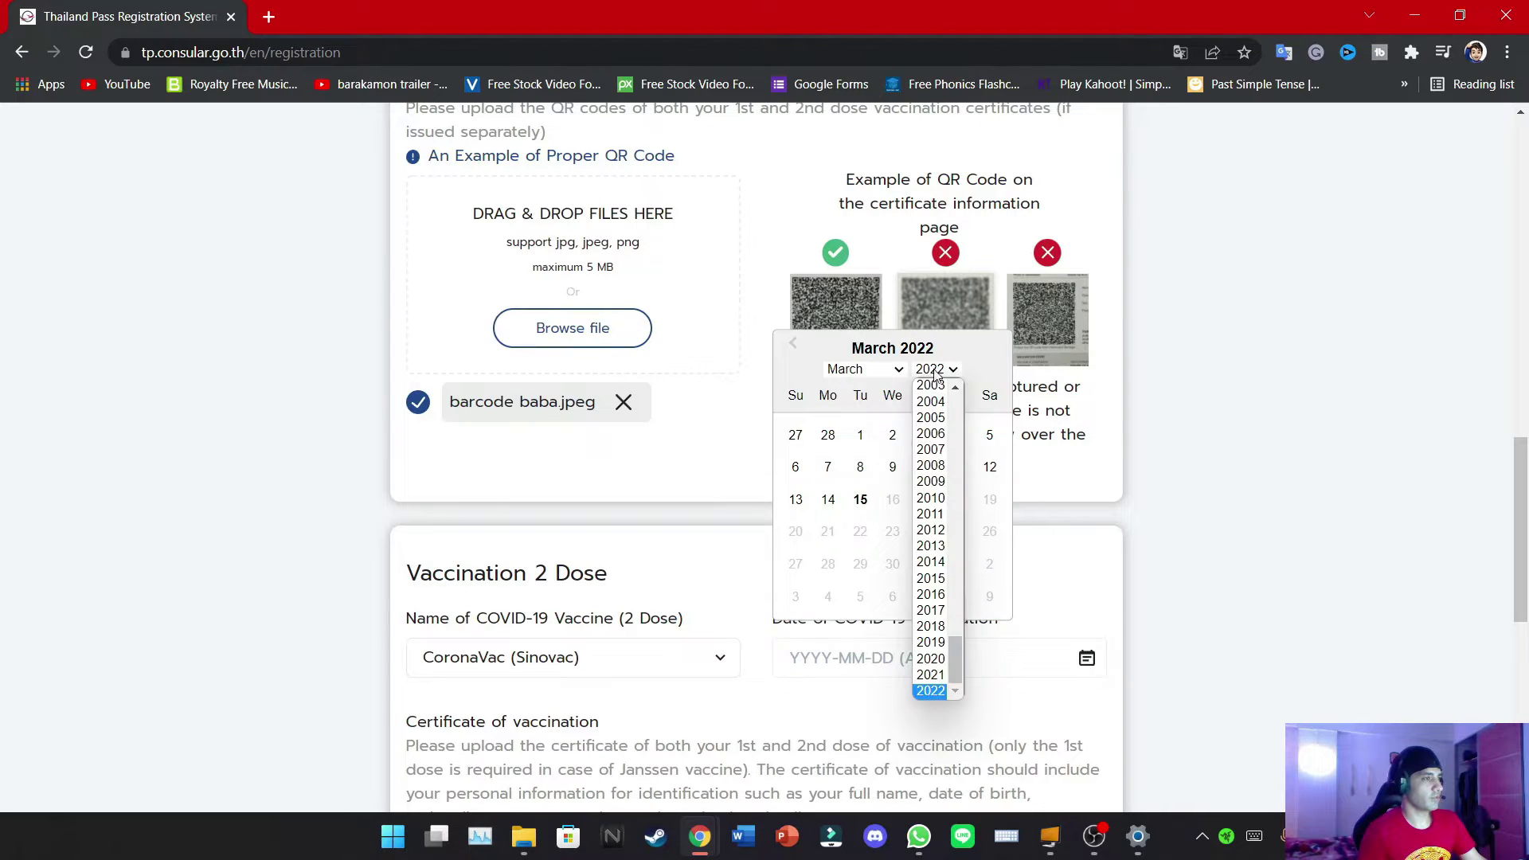
{"action": "left_click", "coordinate": [928, 675]}
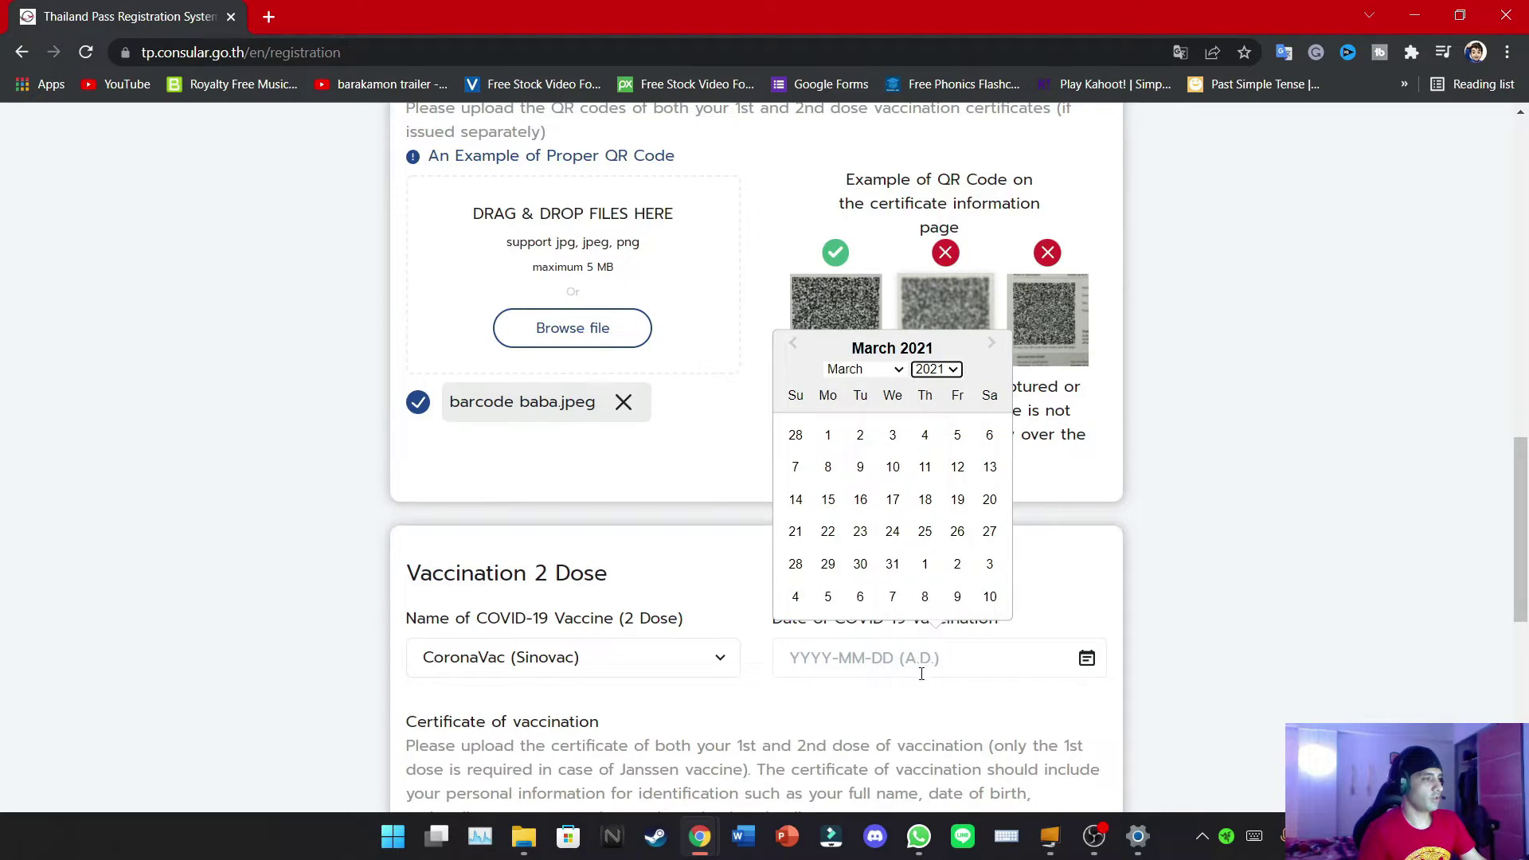
{"action": "left_click", "coordinate": [864, 371]}
{"action": "left_click", "coordinate": [845, 433]}
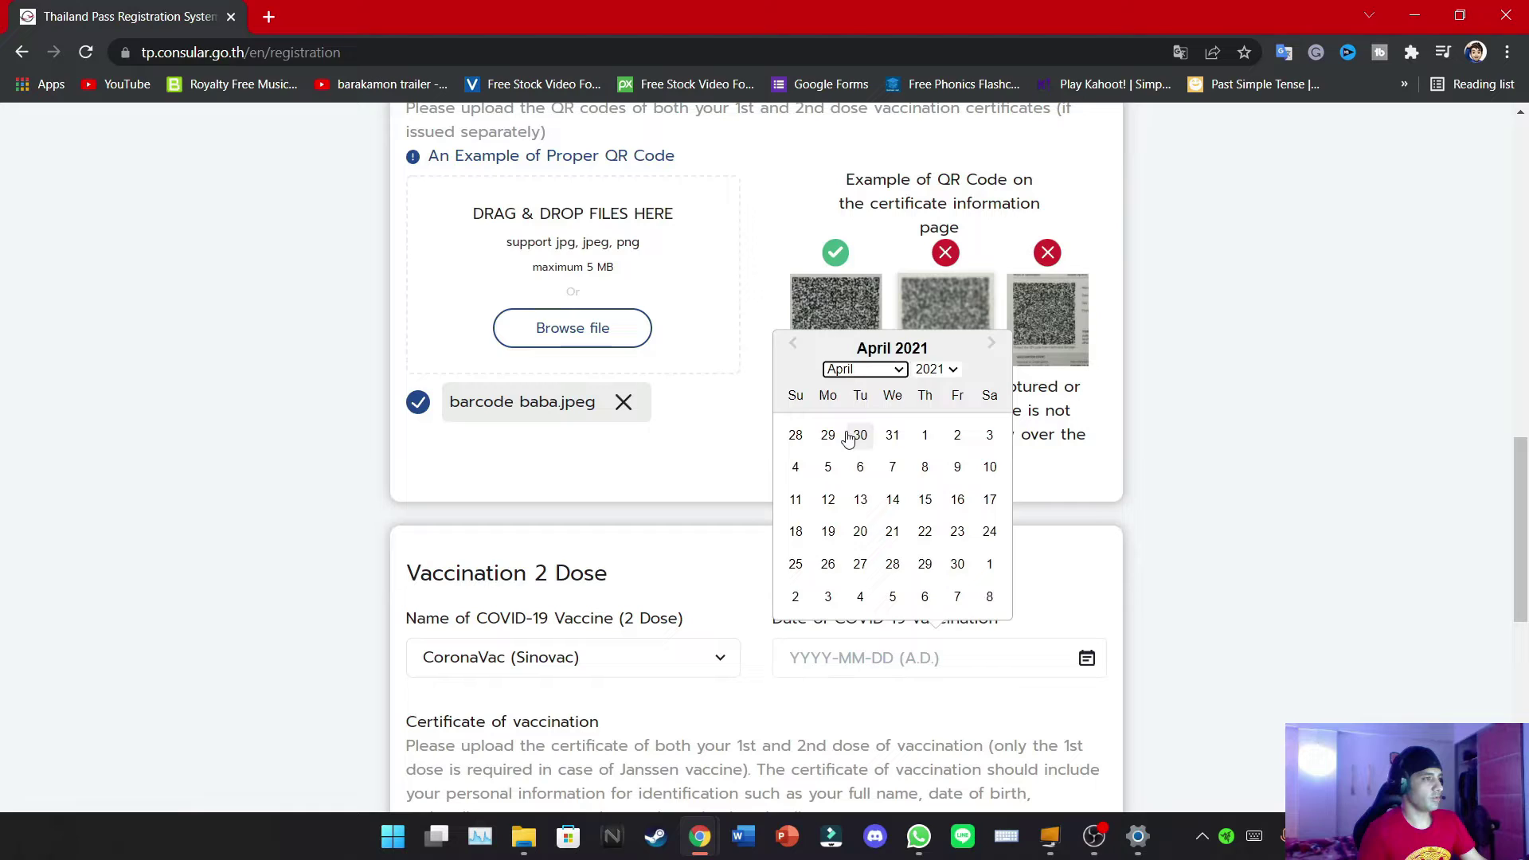
{"action": "left_click", "coordinate": [1235, 476]}
{"action": "scroll", "coordinate": [1256, 456], "scroll_direction": "down", "scroll_amount": 1}
{"action": "scroll", "coordinate": [1254, 454], "scroll_direction": "down", "scroll_amount": 5}
Attach Bimehbaba.jpeg as the second-dose certificate and advance to Accommodation & Contact
{"action": "left_click", "coordinate": [572, 501]}
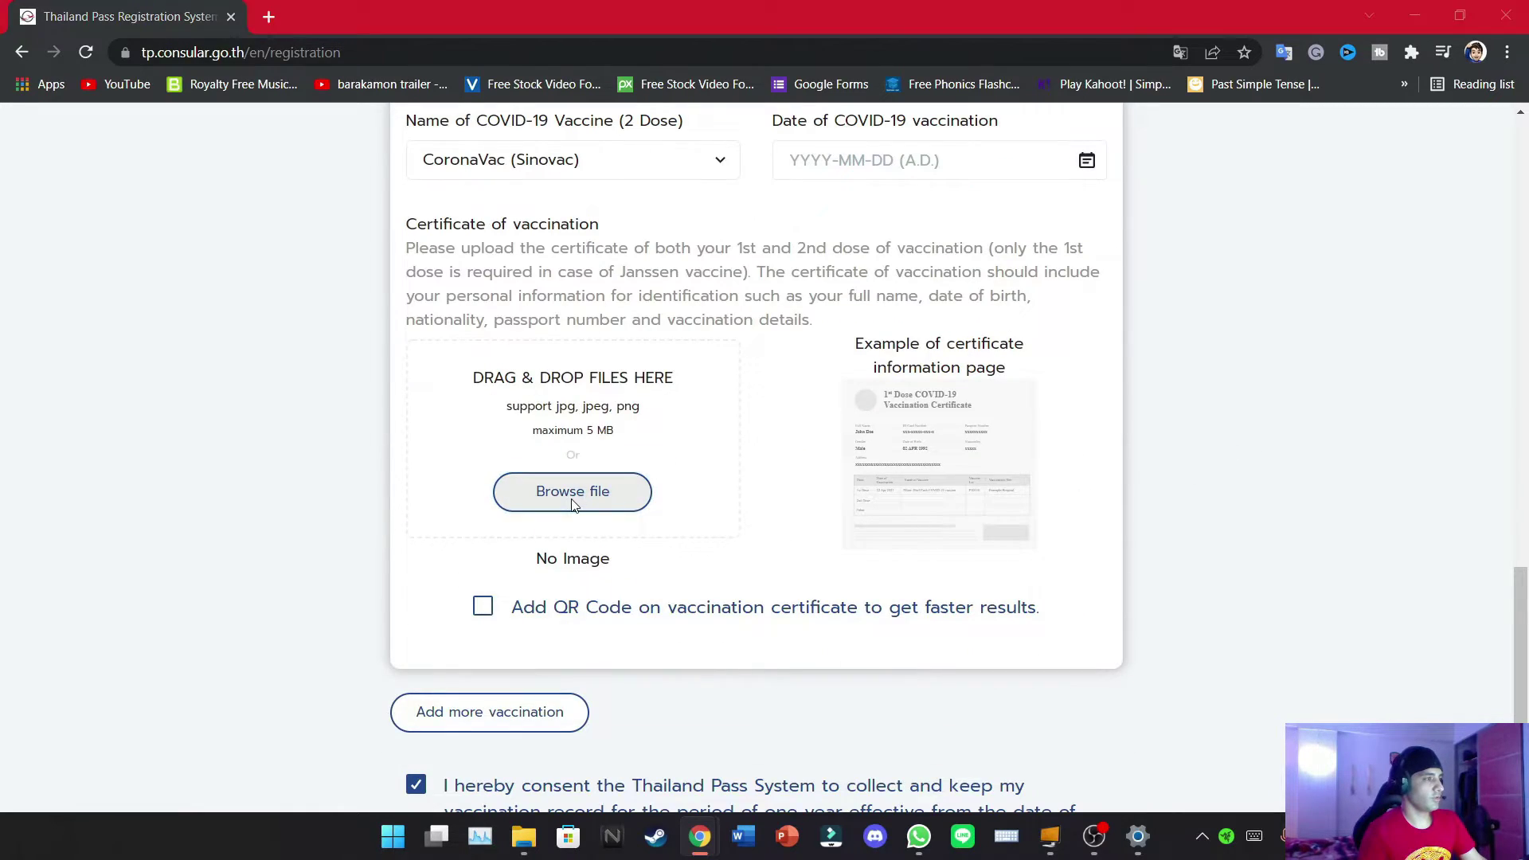
{"action": "scroll", "coordinate": [643, 458], "scroll_direction": "down", "scroll_amount": 4}
{"action": "double_click", "coordinate": [723, 343]}
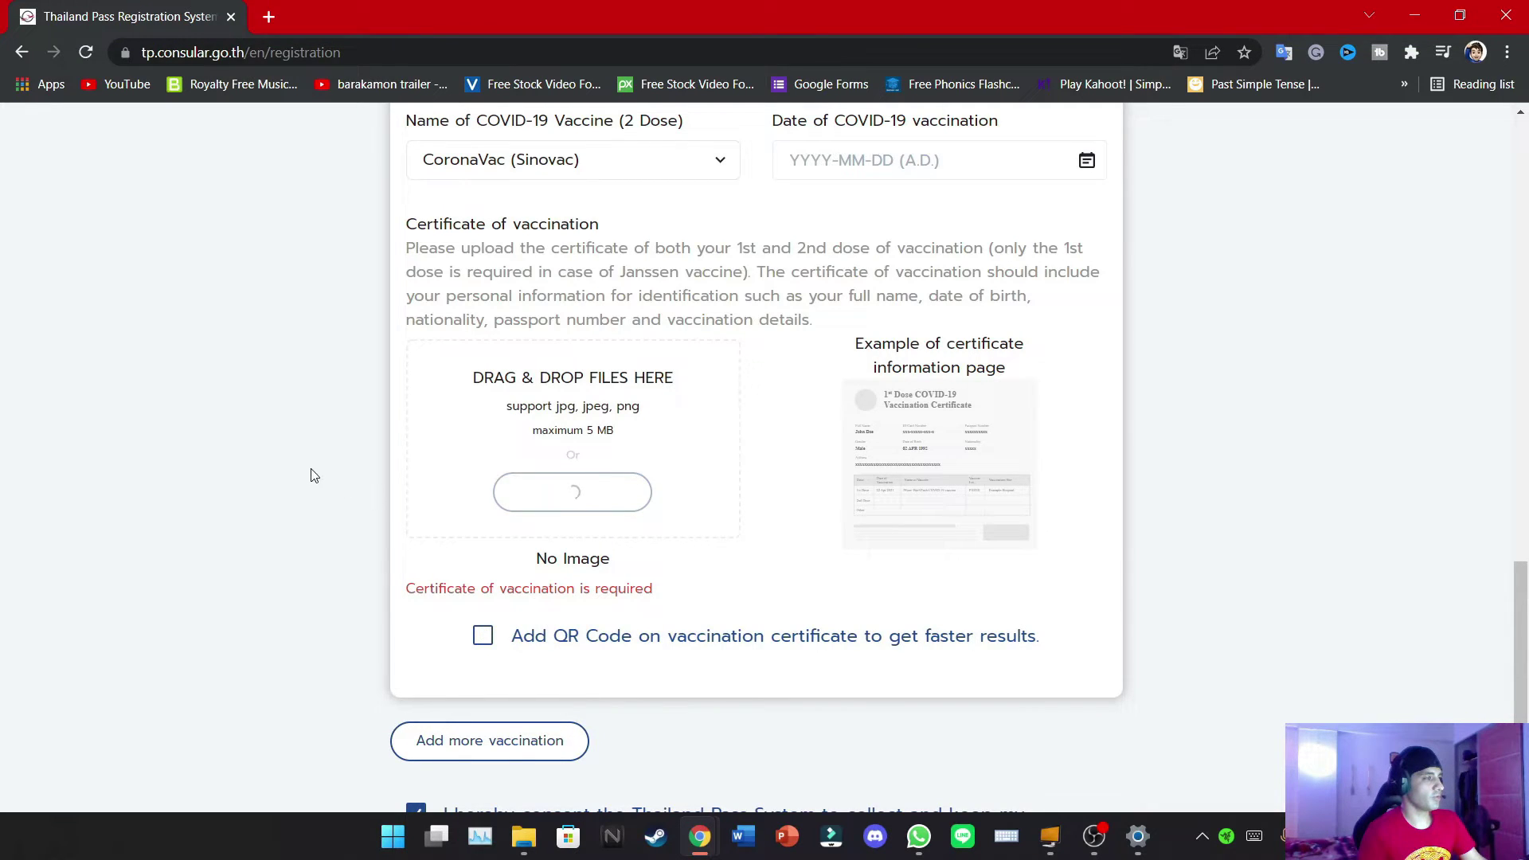
{"action": "scroll", "coordinate": [310, 475], "scroll_direction": "down", "scroll_amount": 3}
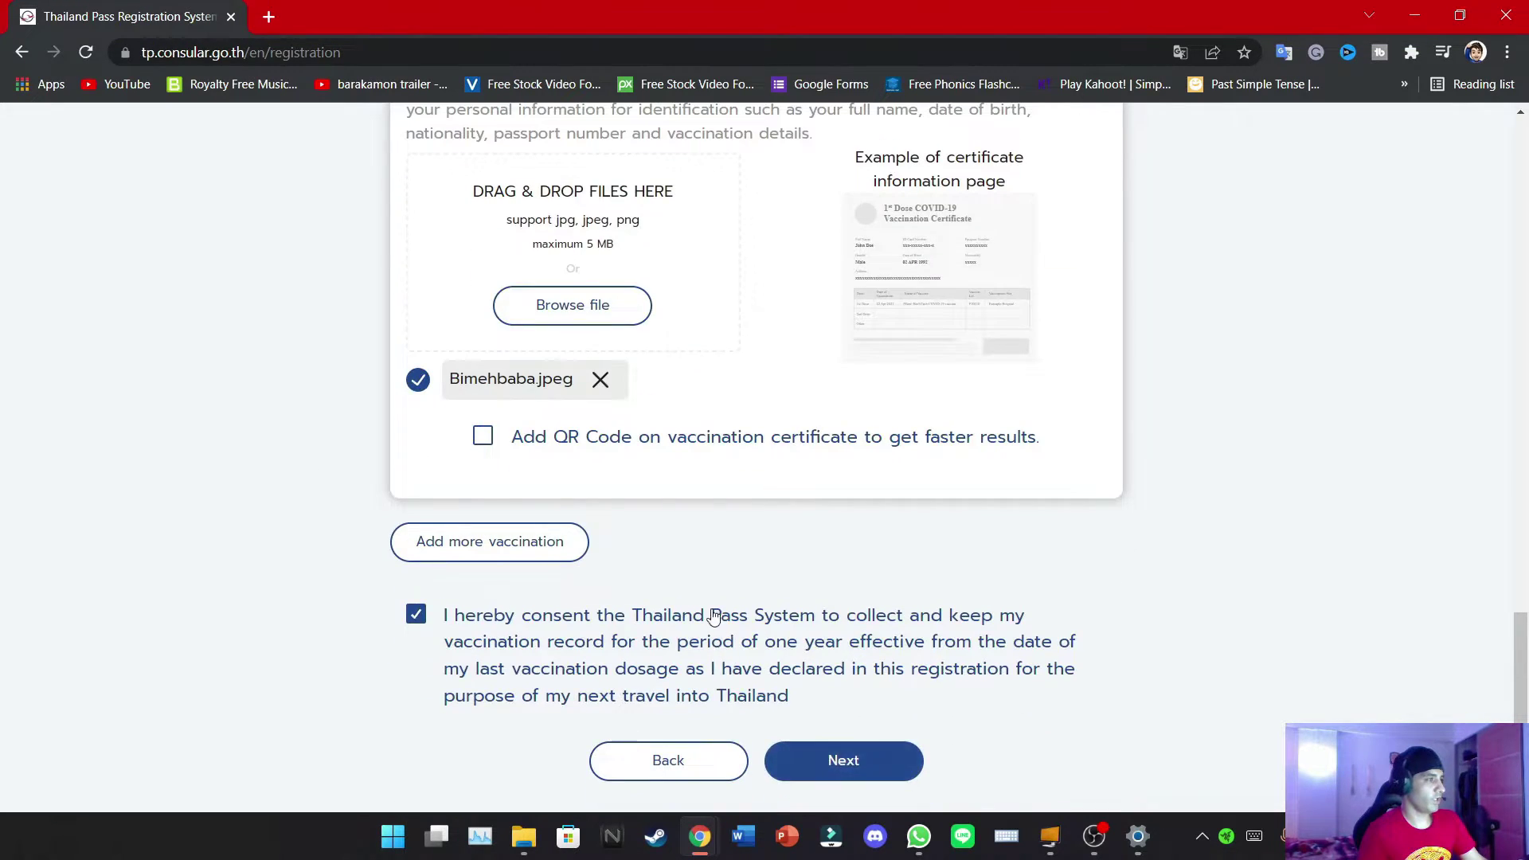
{"action": "scroll", "coordinate": [465, 370], "scroll_direction": "up", "scroll_amount": 7}
{"action": "scroll", "coordinate": [514, 430], "scroll_direction": "down", "scroll_amount": 6}
{"action": "scroll", "coordinate": [622, 358], "scroll_direction": "up", "scroll_amount": 9}
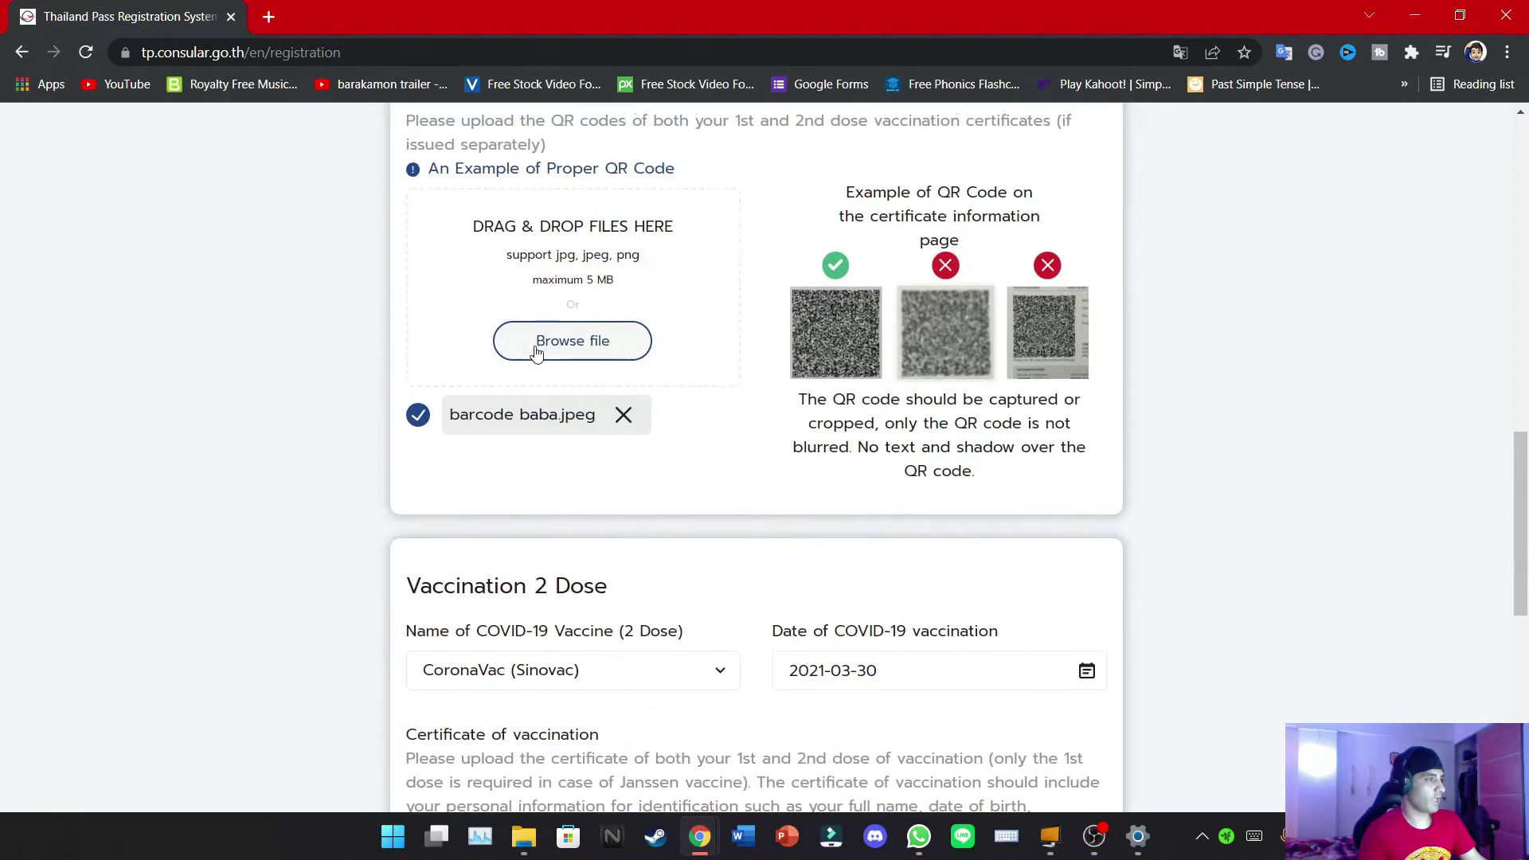
{"action": "scroll", "coordinate": [668, 391], "scroll_direction": "down", "scroll_amount": 8}
{"action": "scroll", "coordinate": [690, 422], "scroll_direction": "down", "scroll_amount": 1}
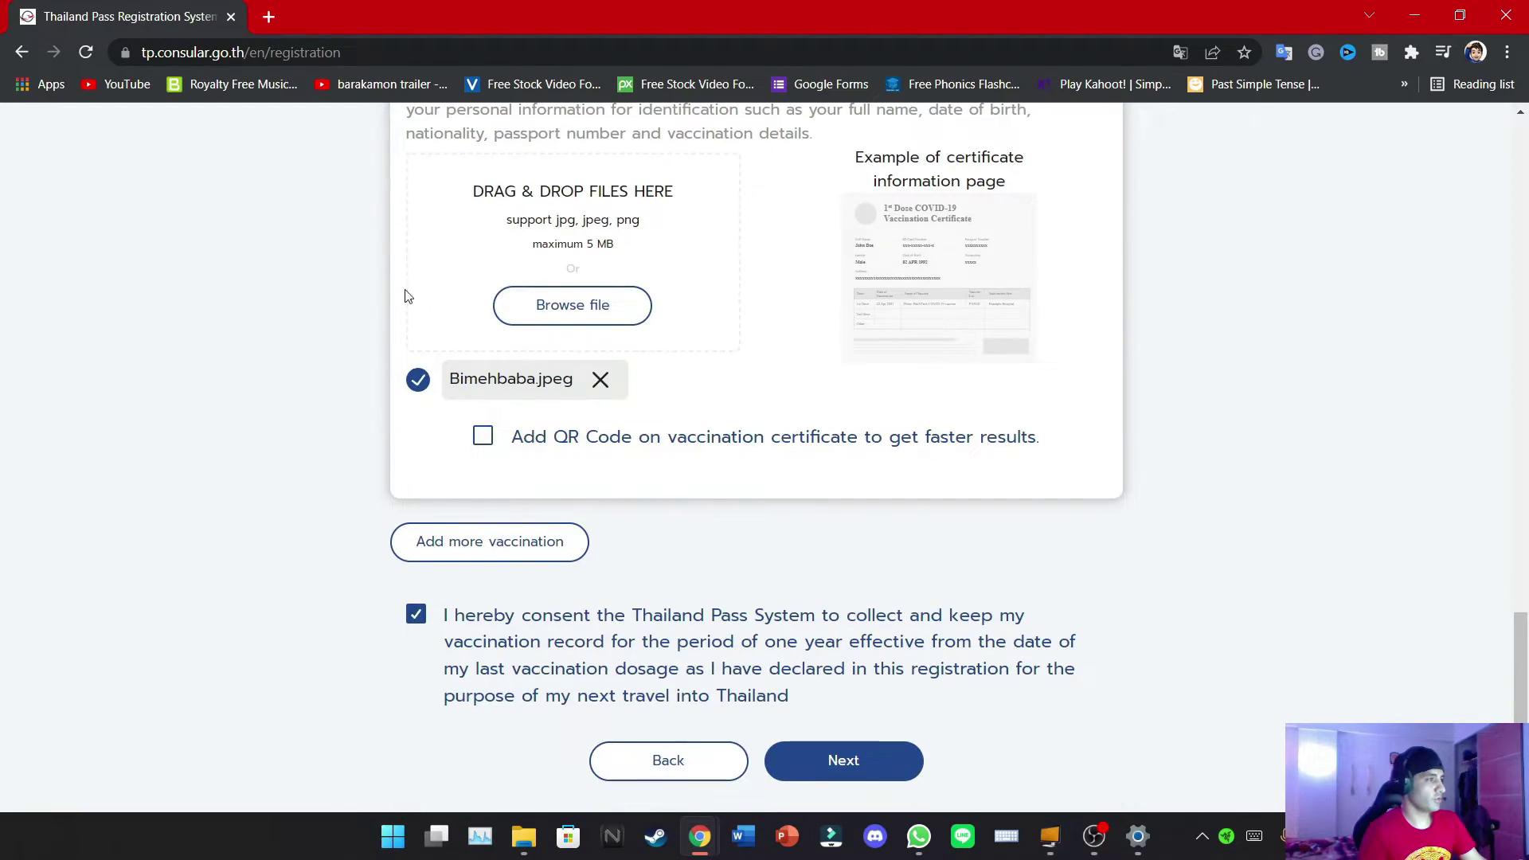
{"action": "left_click", "coordinate": [874, 763]}
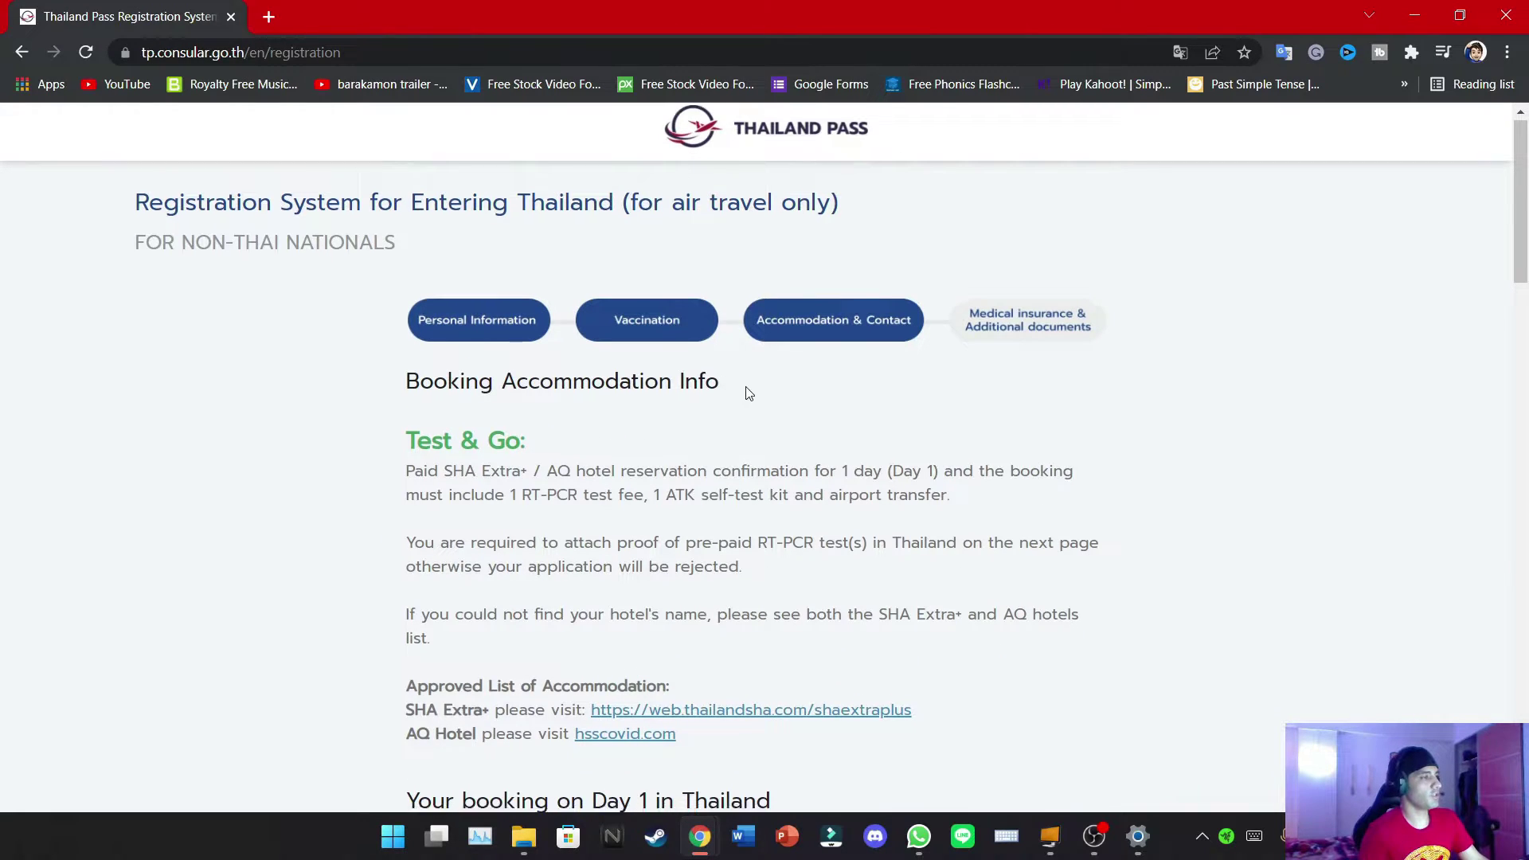
Mark the Day 1 booking as made via SHA Extra+ / AQ Hotel
{"action": "scroll", "coordinate": [745, 393], "scroll_direction": "down", "scroll_amount": 3}
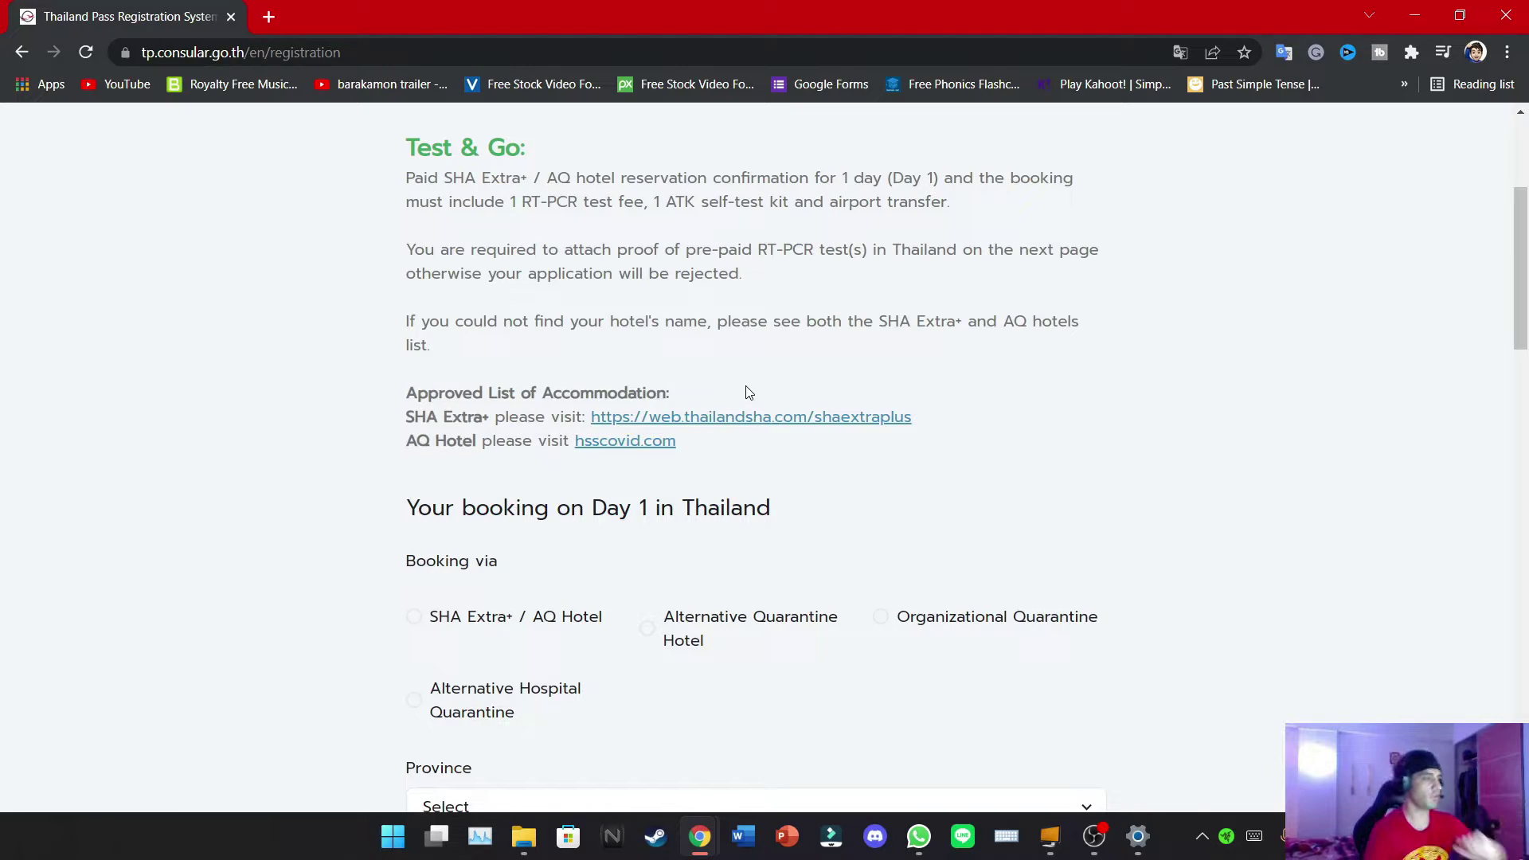
{"action": "left_click", "coordinate": [414, 619]}
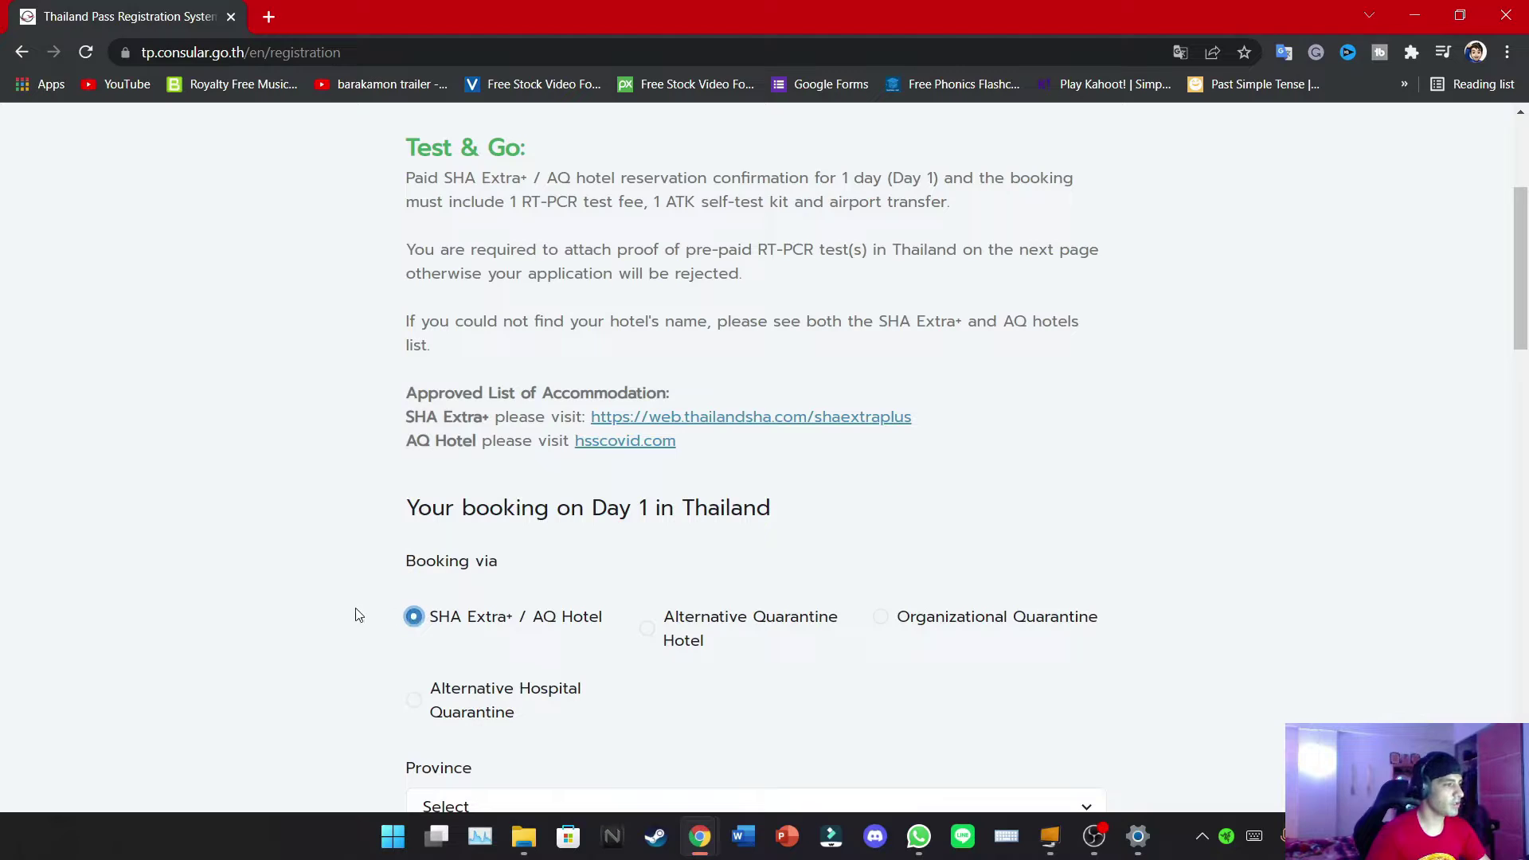
{"action": "scroll", "coordinate": [355, 613], "scroll_direction": "down", "scroll_amount": 3}
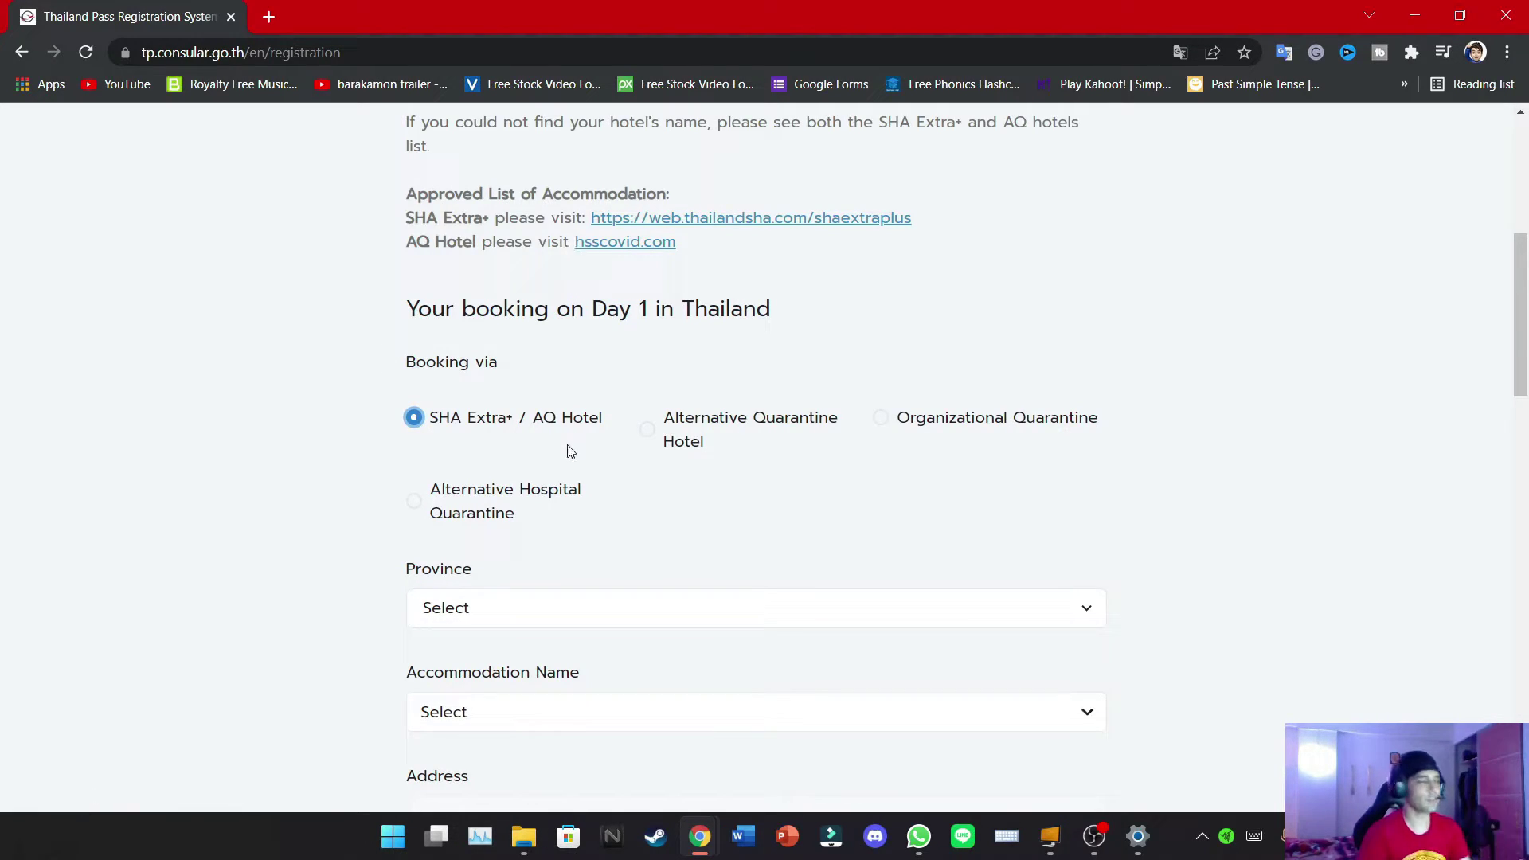
{"action": "scroll", "coordinate": [570, 452], "scroll_direction": "down", "scroll_amount": 3}
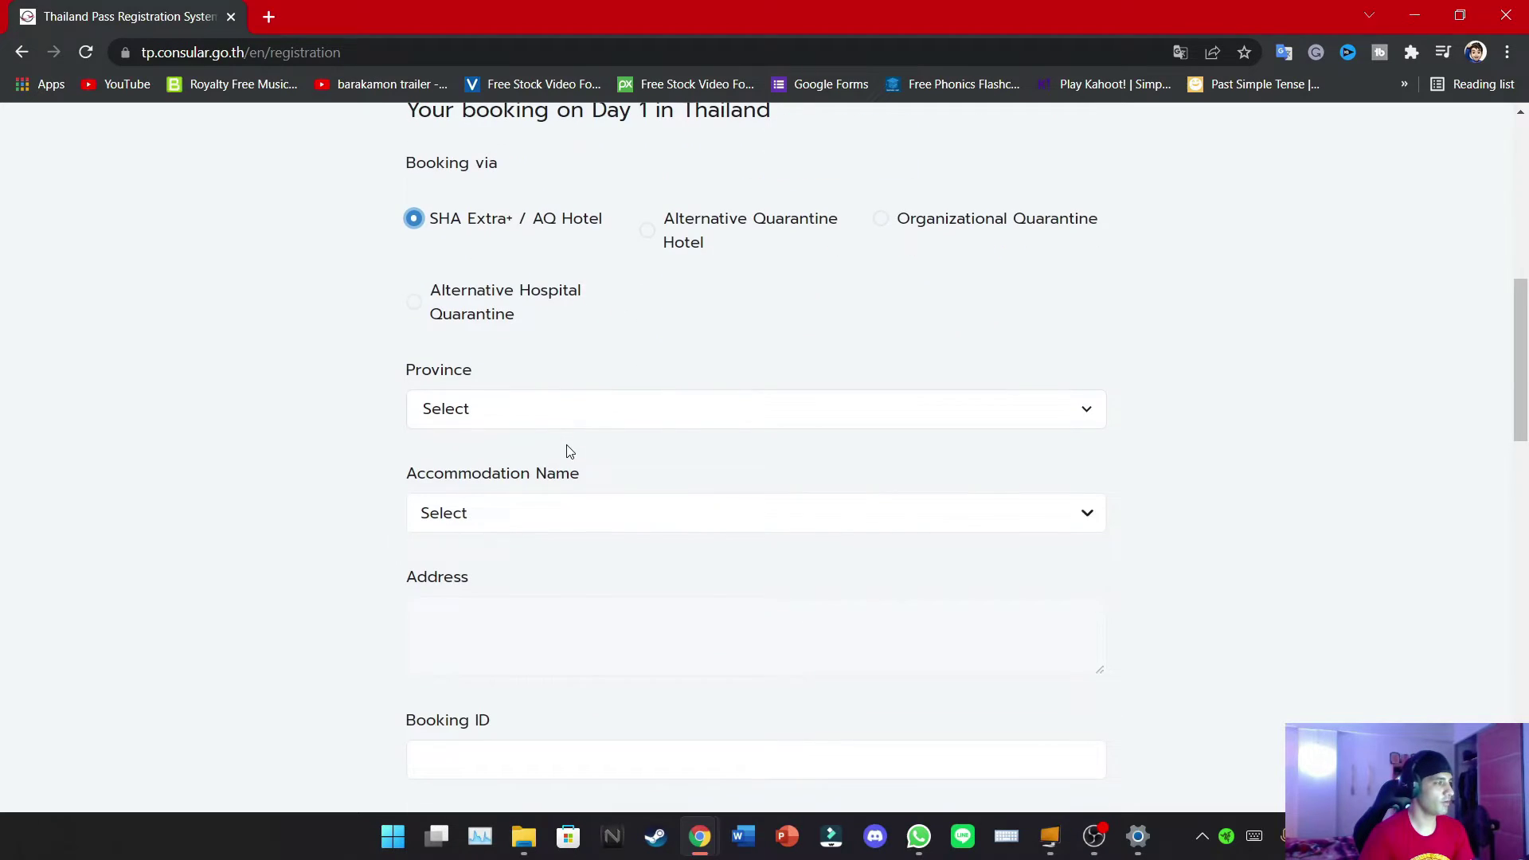
Set the province to Bangkok, pick Bangkok Natural Spa and Resort, and move to Booking ID
{"action": "left_click", "coordinate": [484, 410]}
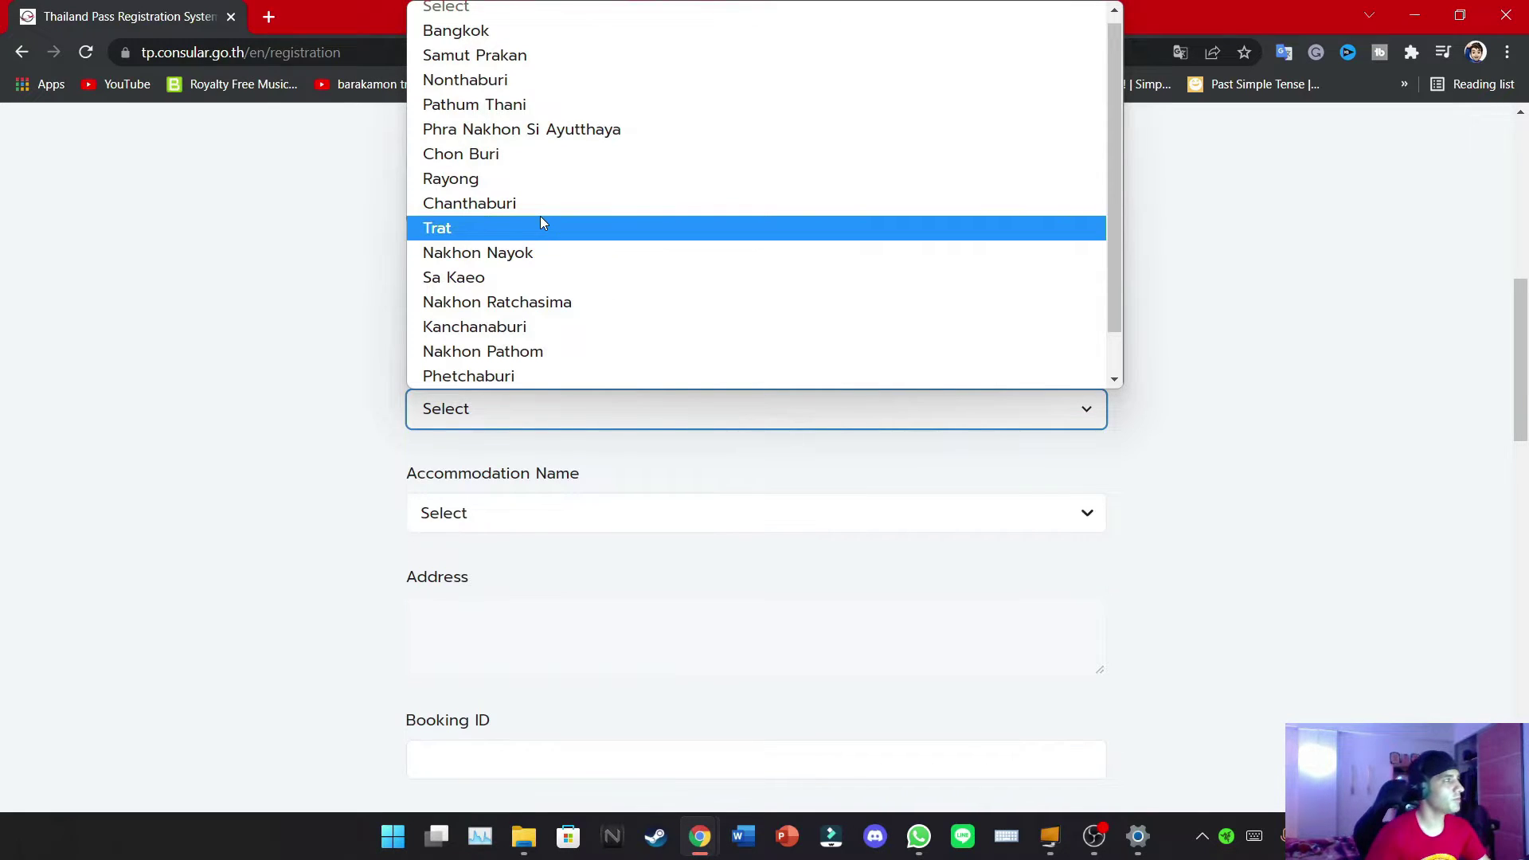
{"action": "scroll", "coordinate": [539, 217], "scroll_direction": "up", "scroll_amount": 1}
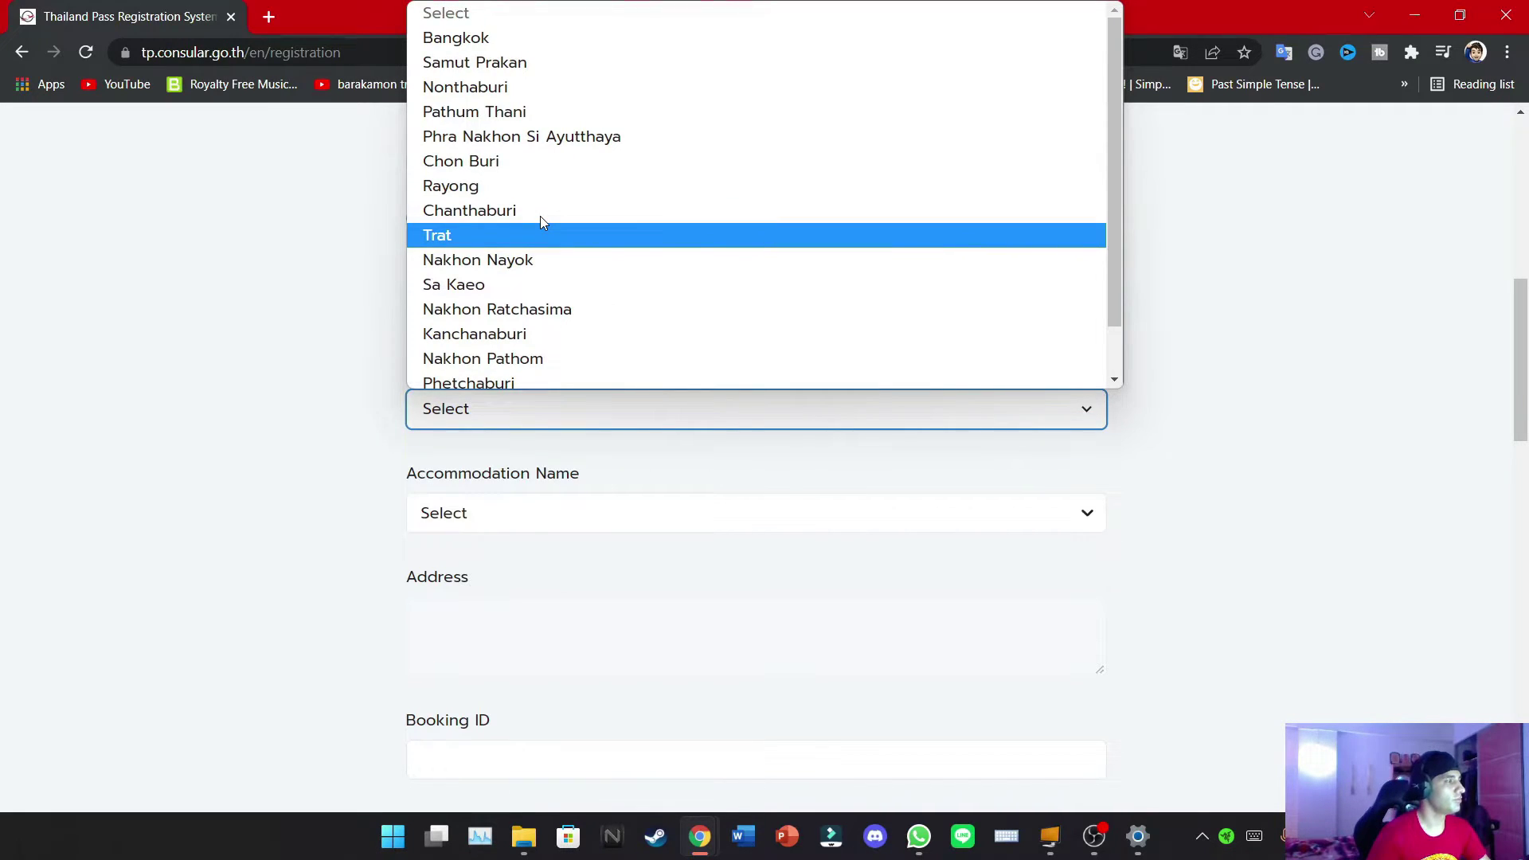
{"action": "scroll", "coordinate": [540, 217], "scroll_direction": "down", "scroll_amount": 1}
{"action": "scroll", "coordinate": [542, 220], "scroll_direction": "up", "scroll_amount": 1}
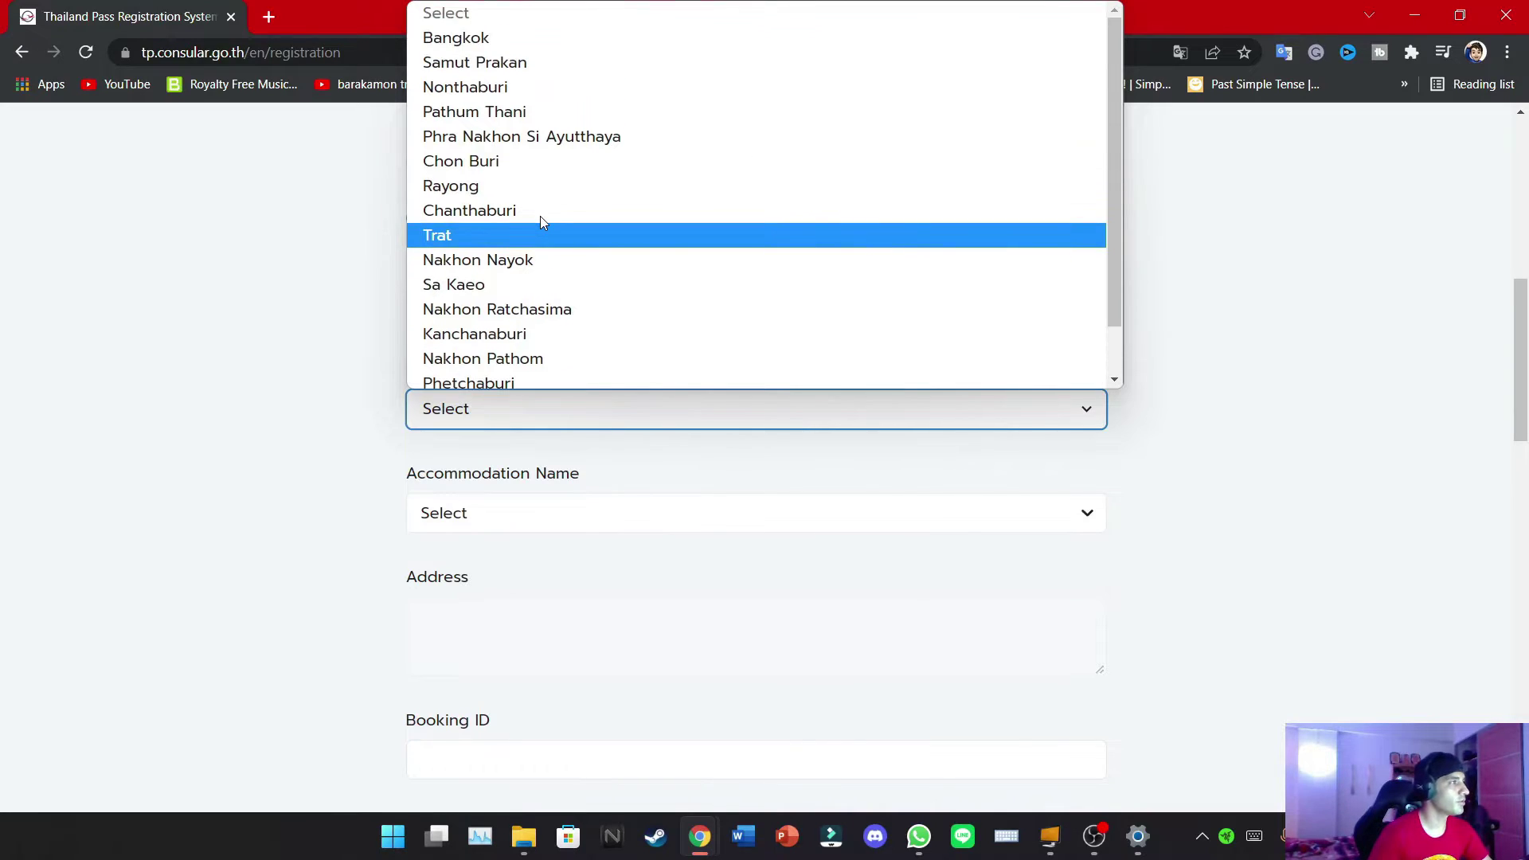
{"action": "left_click", "coordinate": [490, 37]}
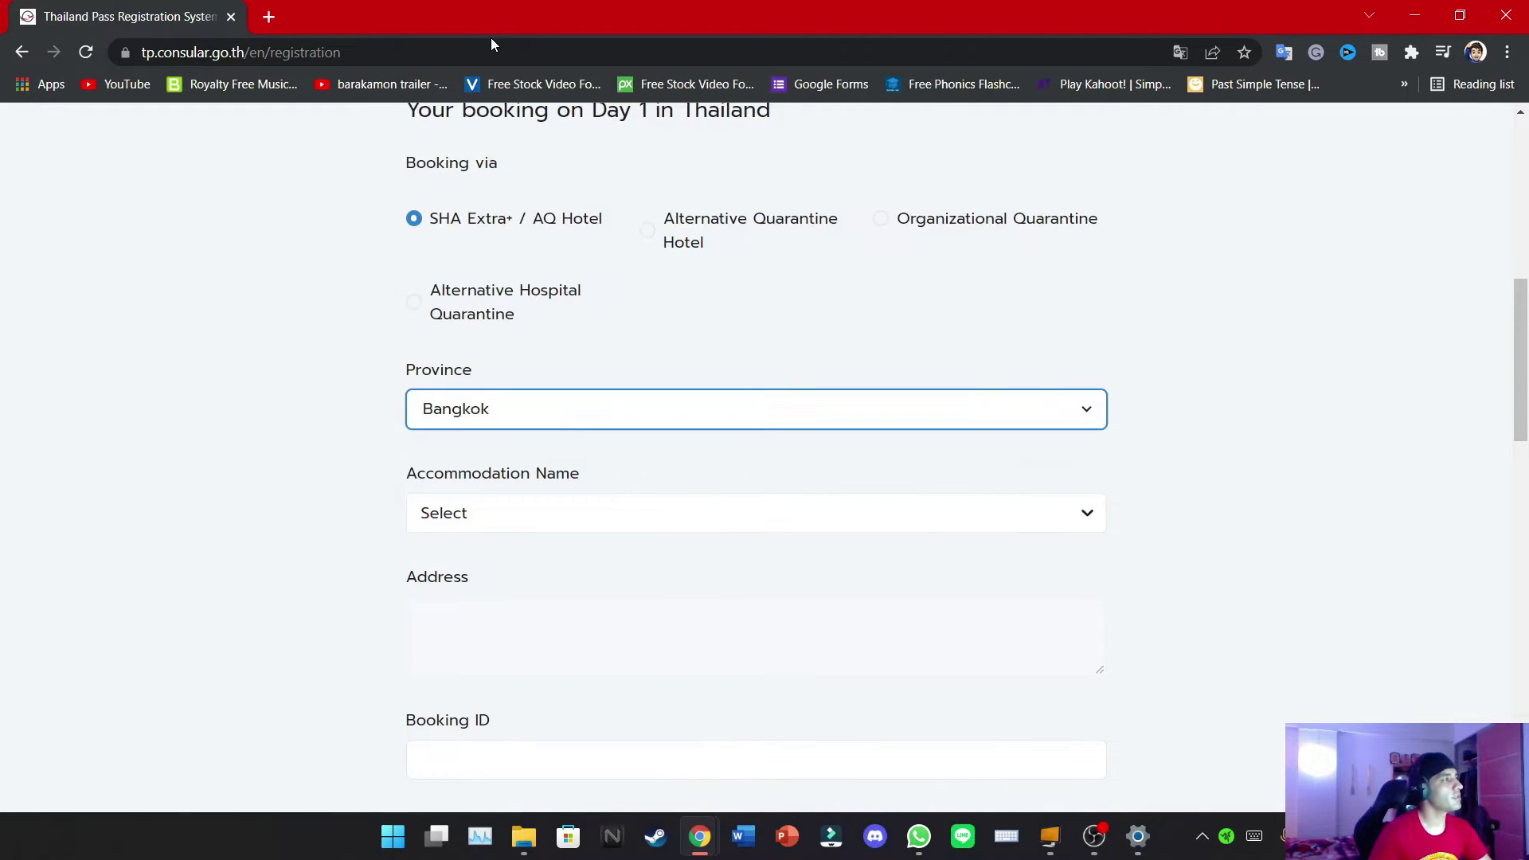
{"action": "left_click", "coordinate": [518, 502]}
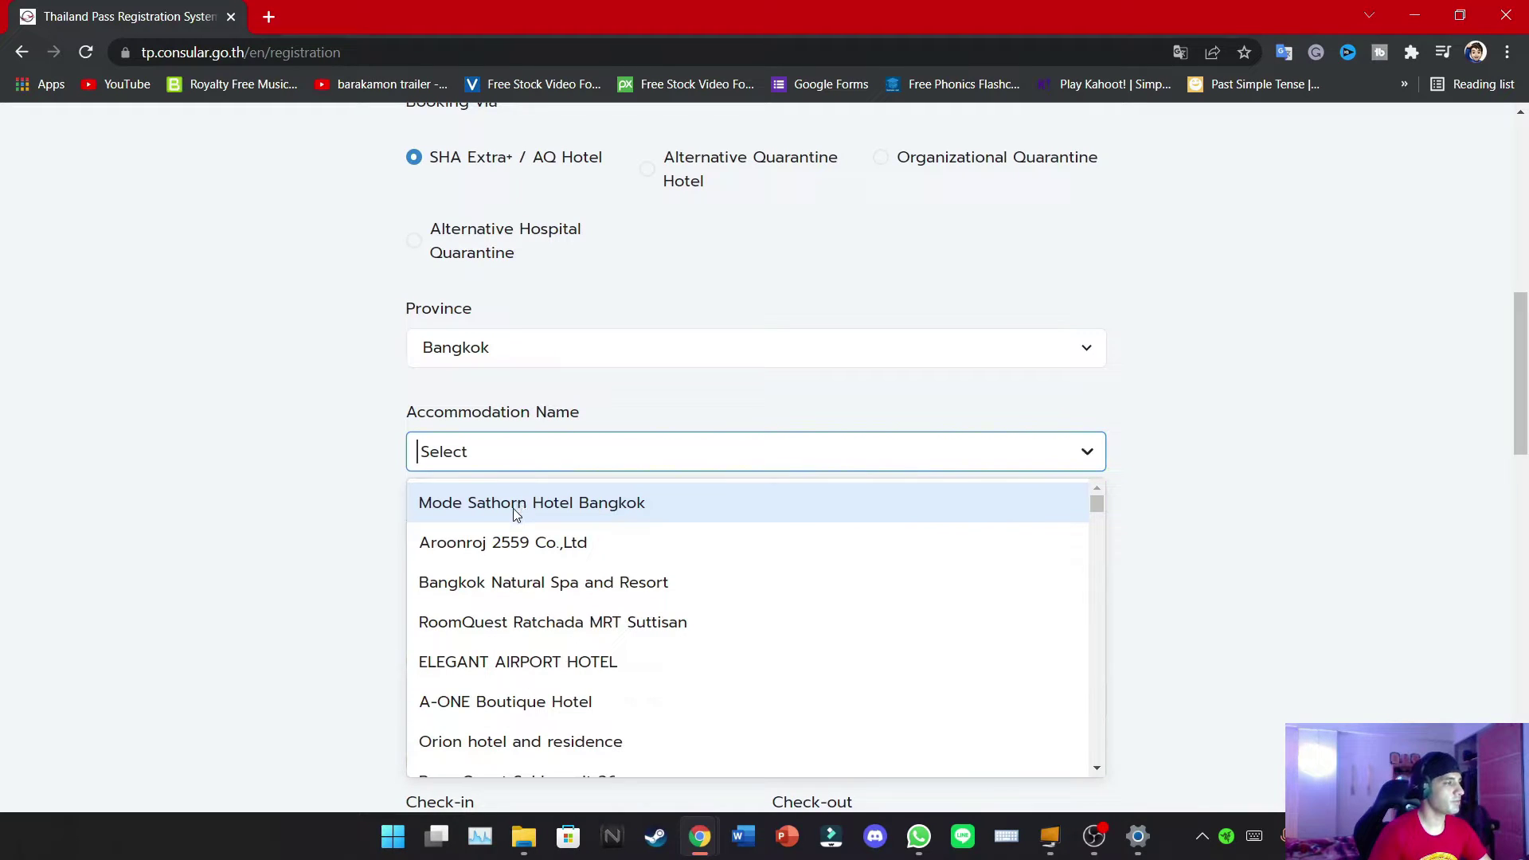
{"action": "left_click", "coordinate": [509, 578]}
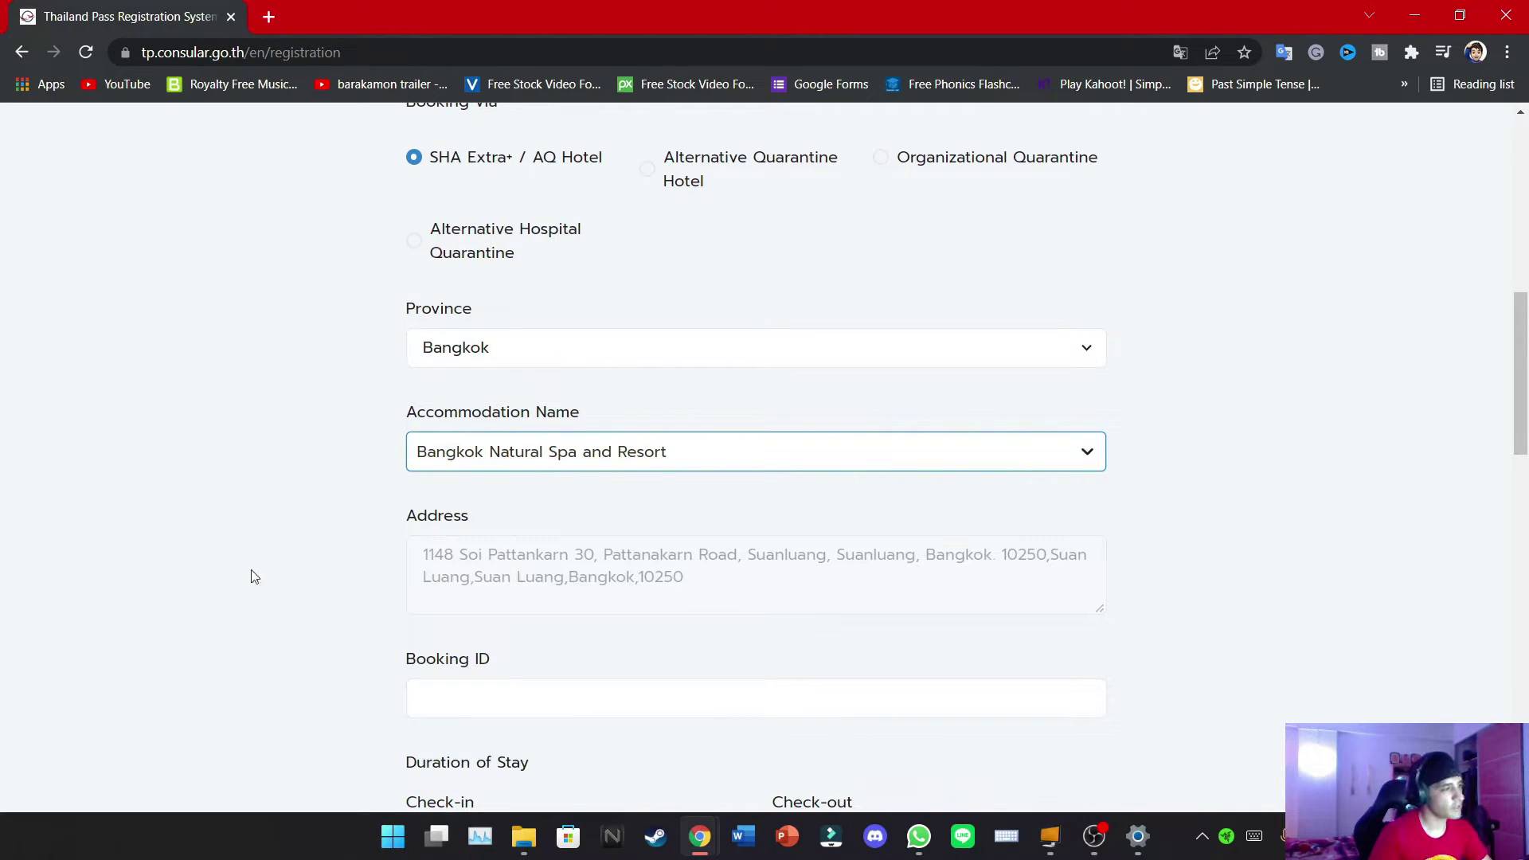
{"action": "scroll", "coordinate": [525, 593], "scroll_direction": "down", "scroll_amount": 4}
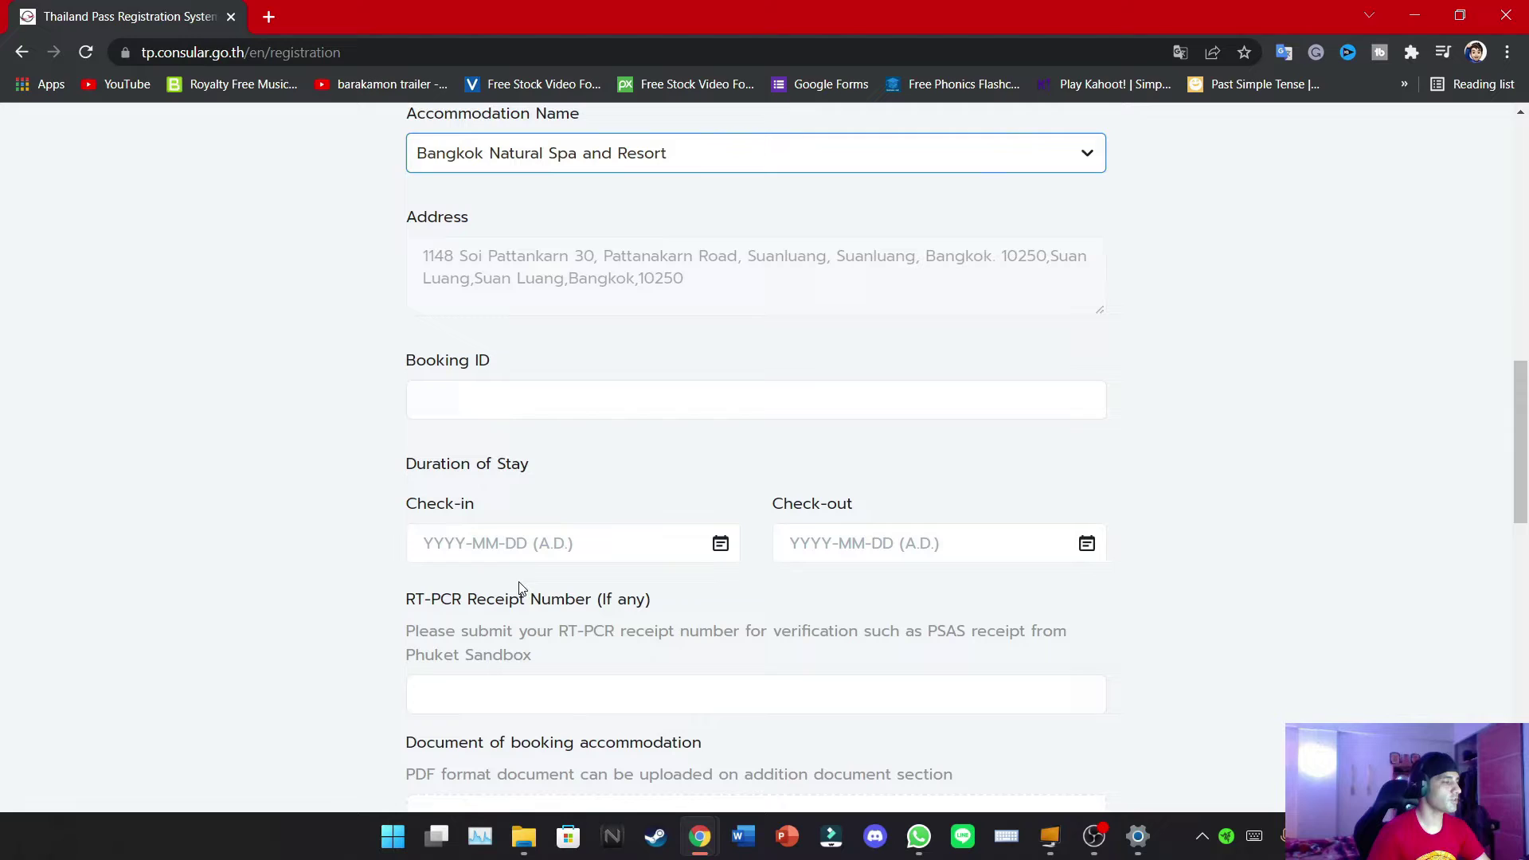
{"action": "left_click", "coordinate": [490, 401]}
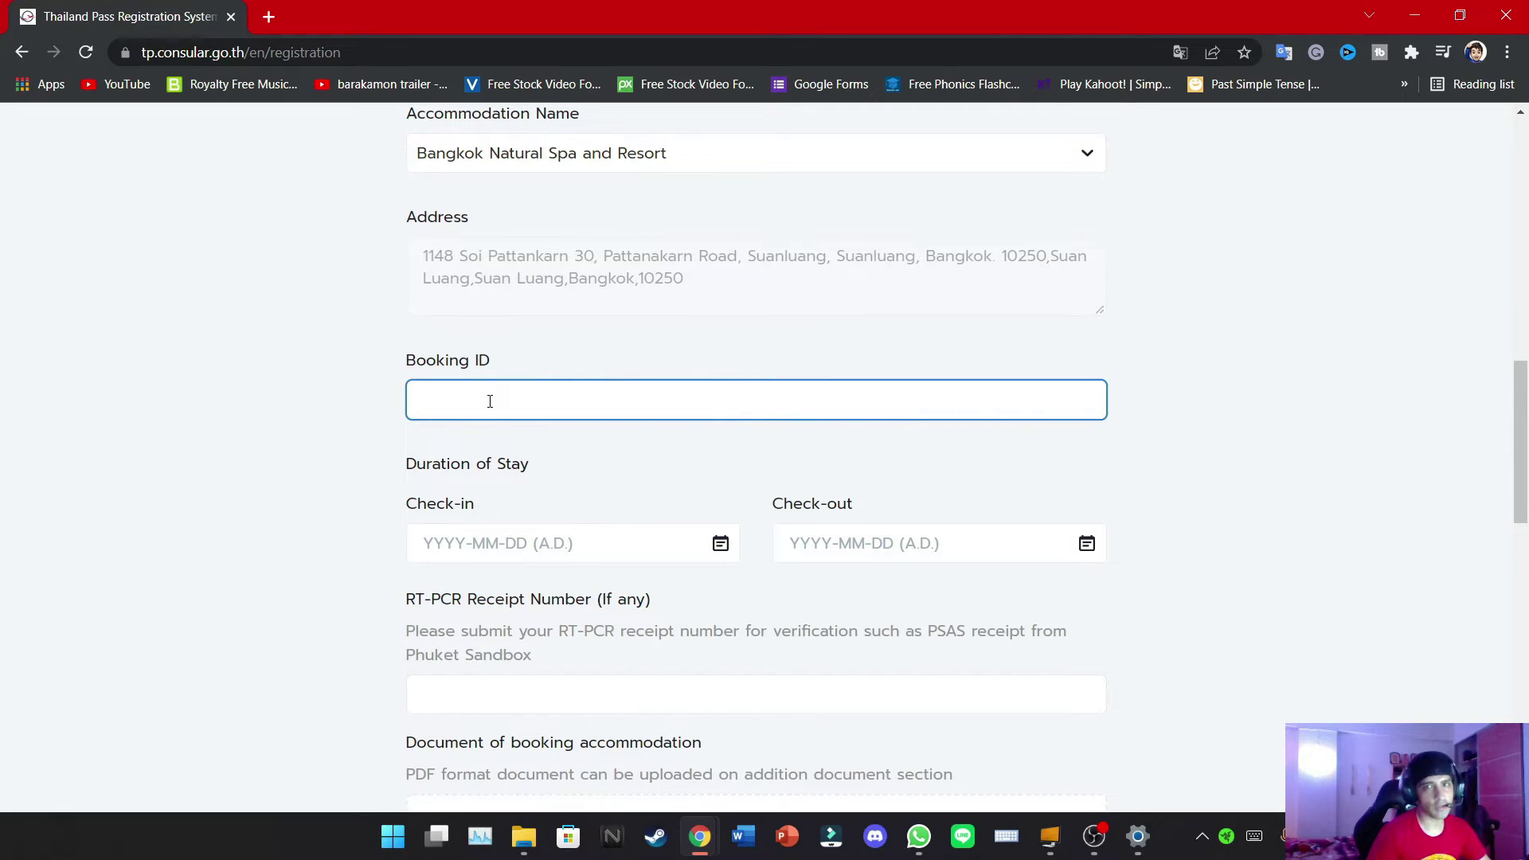
After briefly opening the stay-date calendars, upload VocherJadid.jpg as the booking document
{"action": "scroll", "coordinate": [273, 567], "scroll_direction": "down", "scroll_amount": 5}
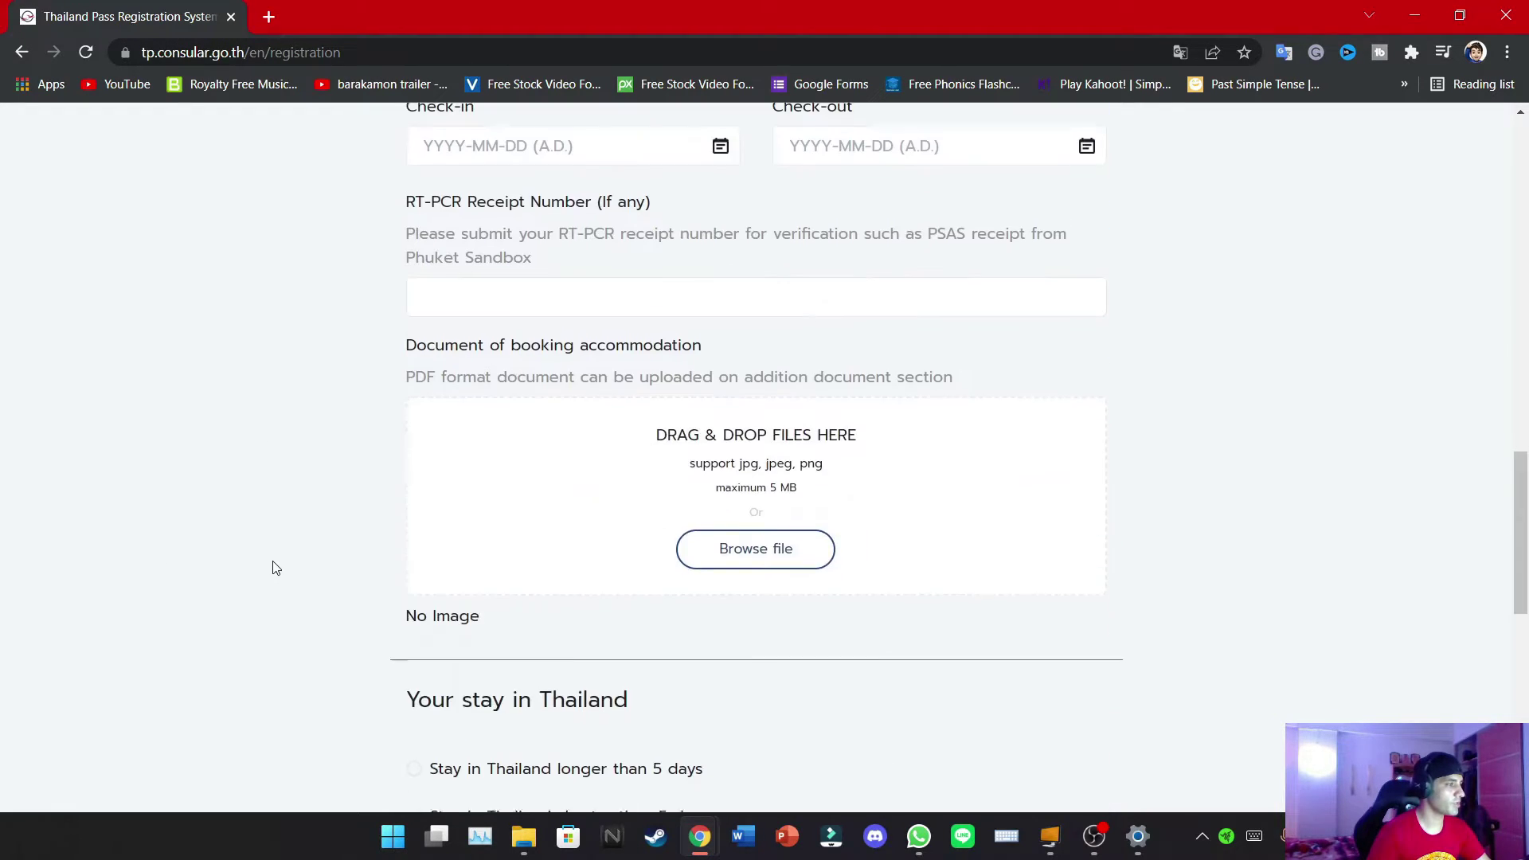
{"action": "scroll", "coordinate": [273, 567], "scroll_direction": "up", "scroll_amount": 7}
{"action": "left_click", "coordinate": [458, 655]}
{"action": "left_click", "coordinate": [1008, 655]}
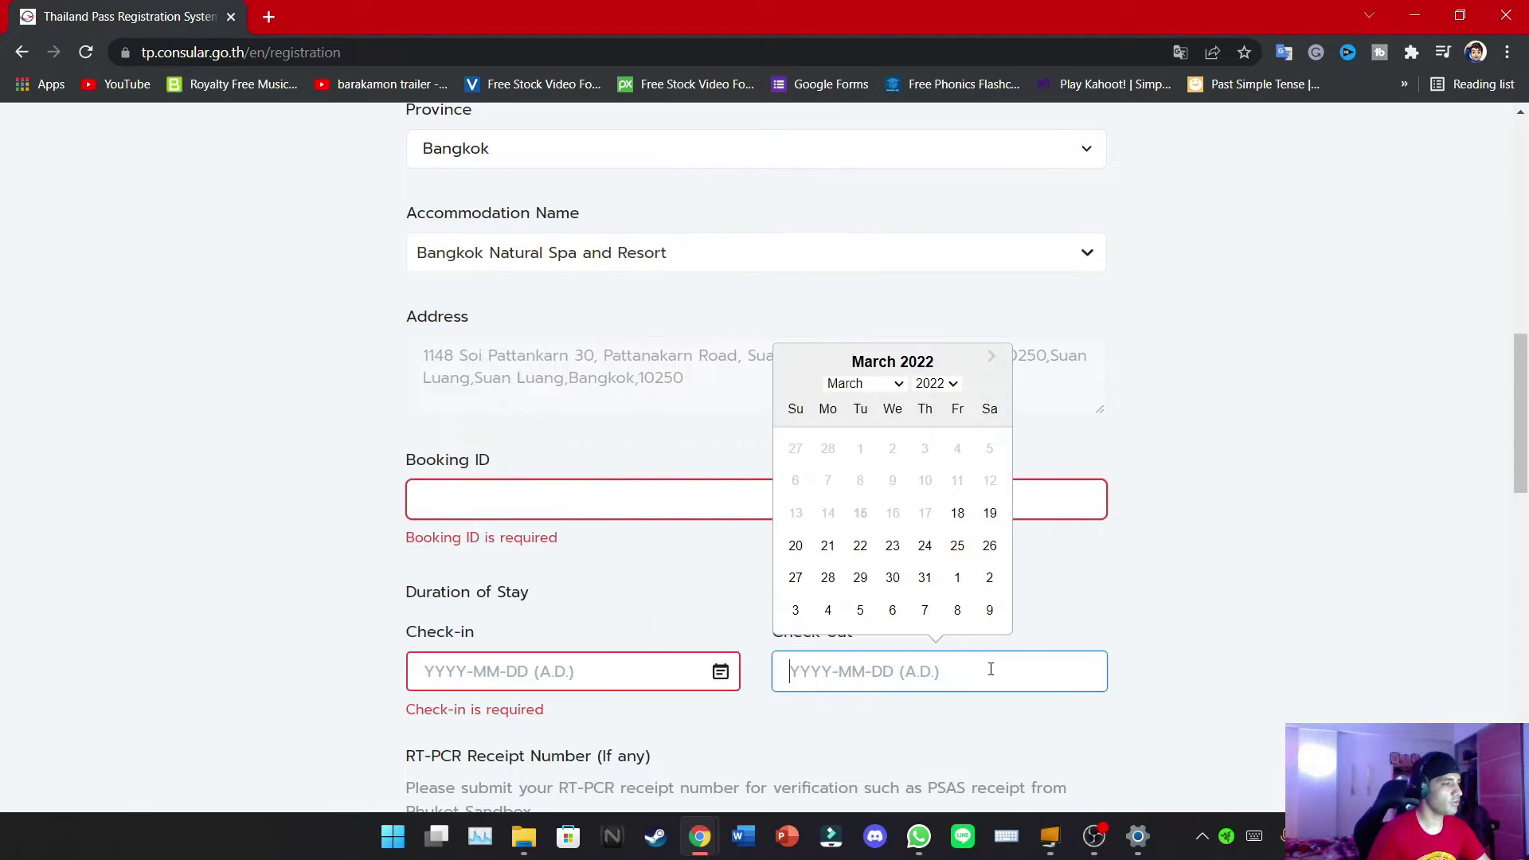
{"action": "scroll", "coordinate": [1301, 608], "scroll_direction": "down", "scroll_amount": 5}
{"action": "left_click", "coordinate": [1284, 537]}
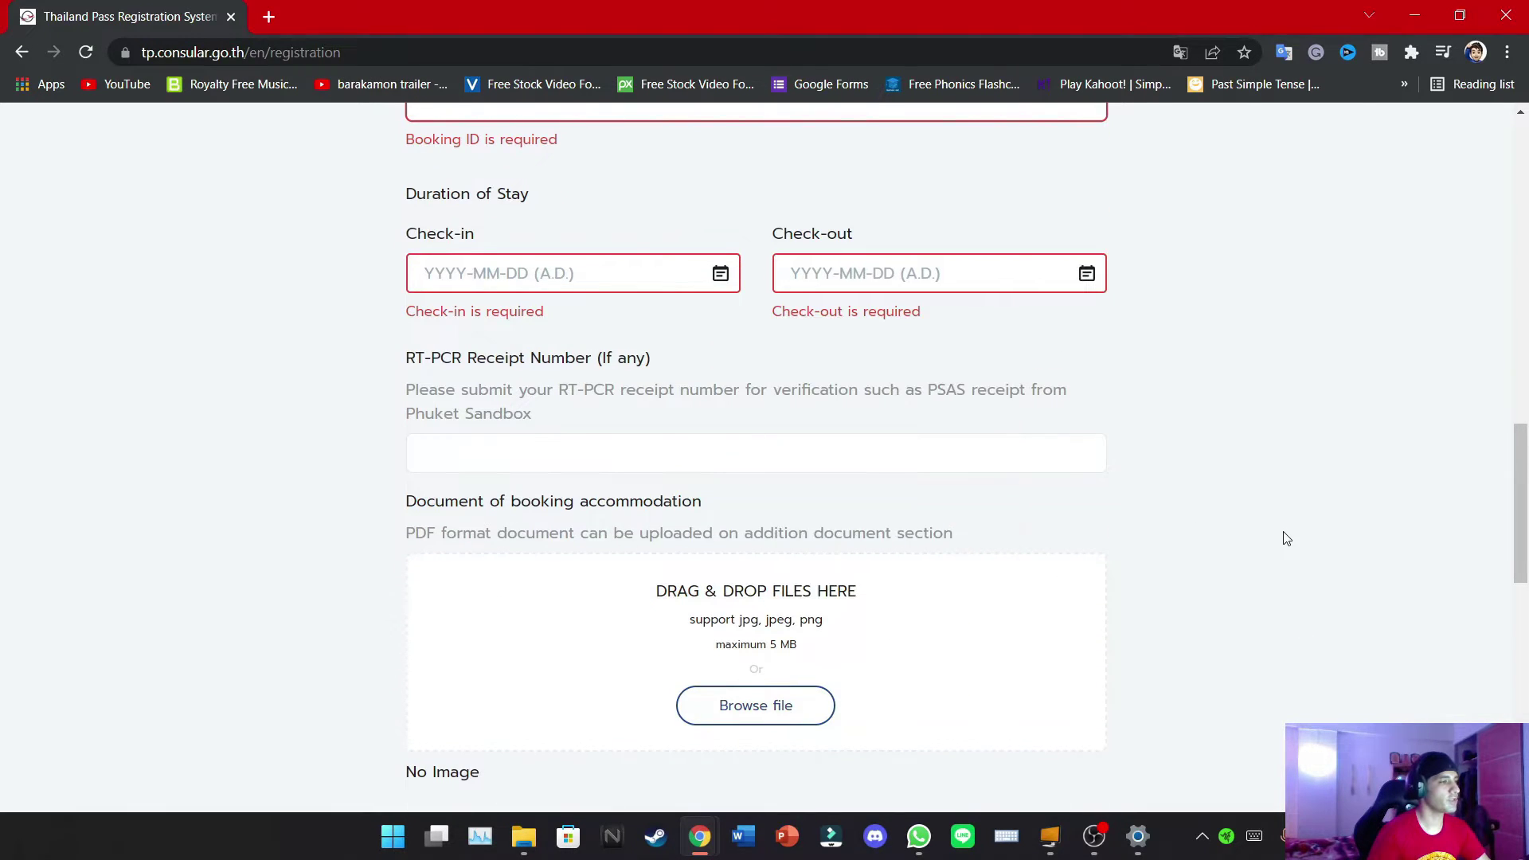
{"action": "left_click", "coordinate": [767, 715]}
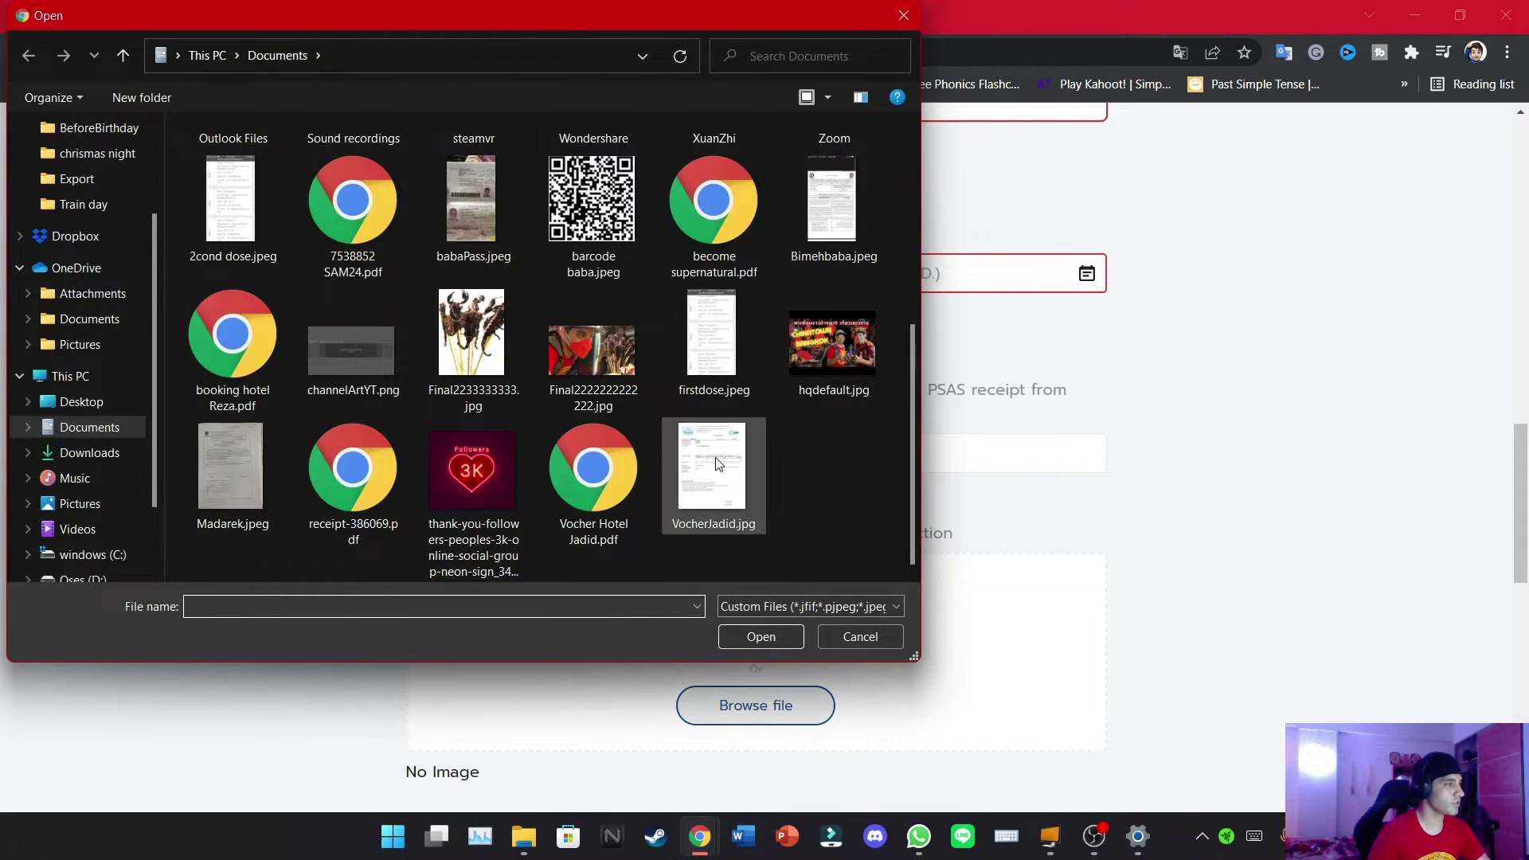
{"action": "double_click", "coordinate": [719, 463]}
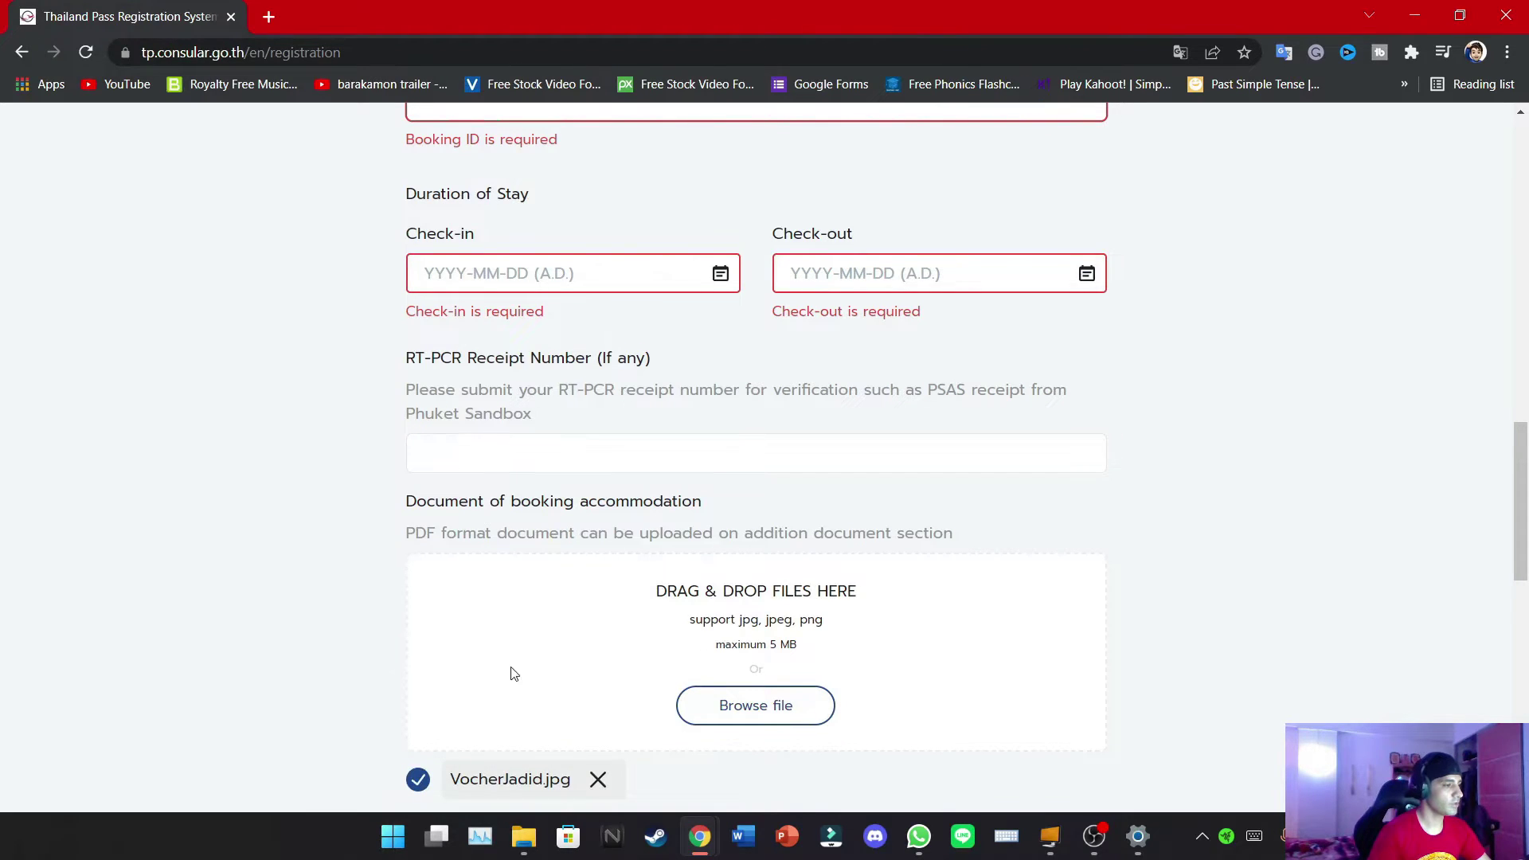
Open VocherJadid.jpg from the Documents folder in Windows Photos
{"action": "mouse_move", "coordinate": [539, 847]}
{"action": "left_click", "coordinate": [629, 740]}
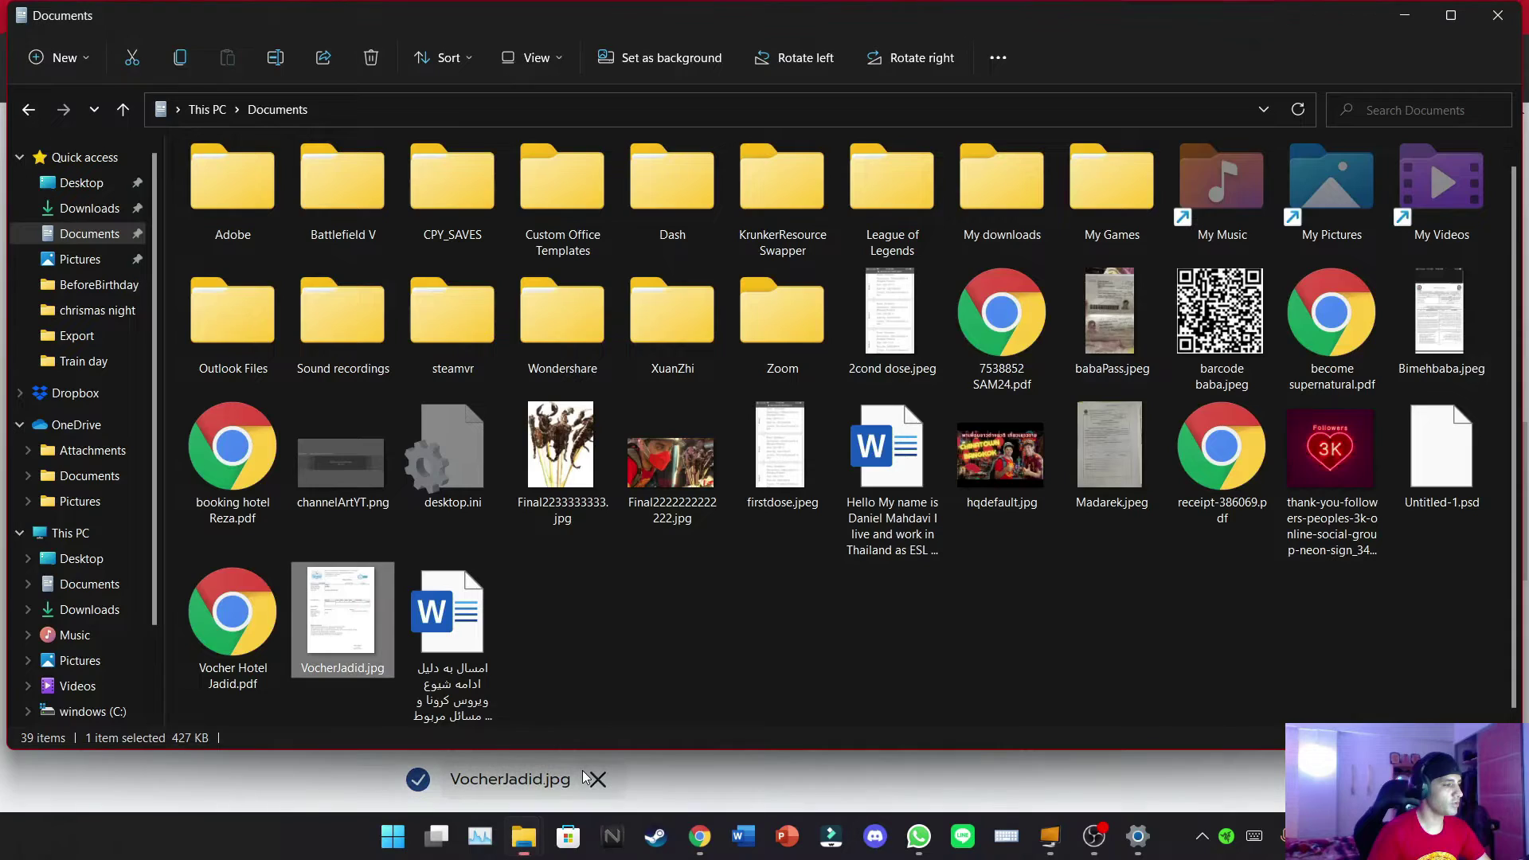
{"action": "double_click", "coordinate": [328, 632]}
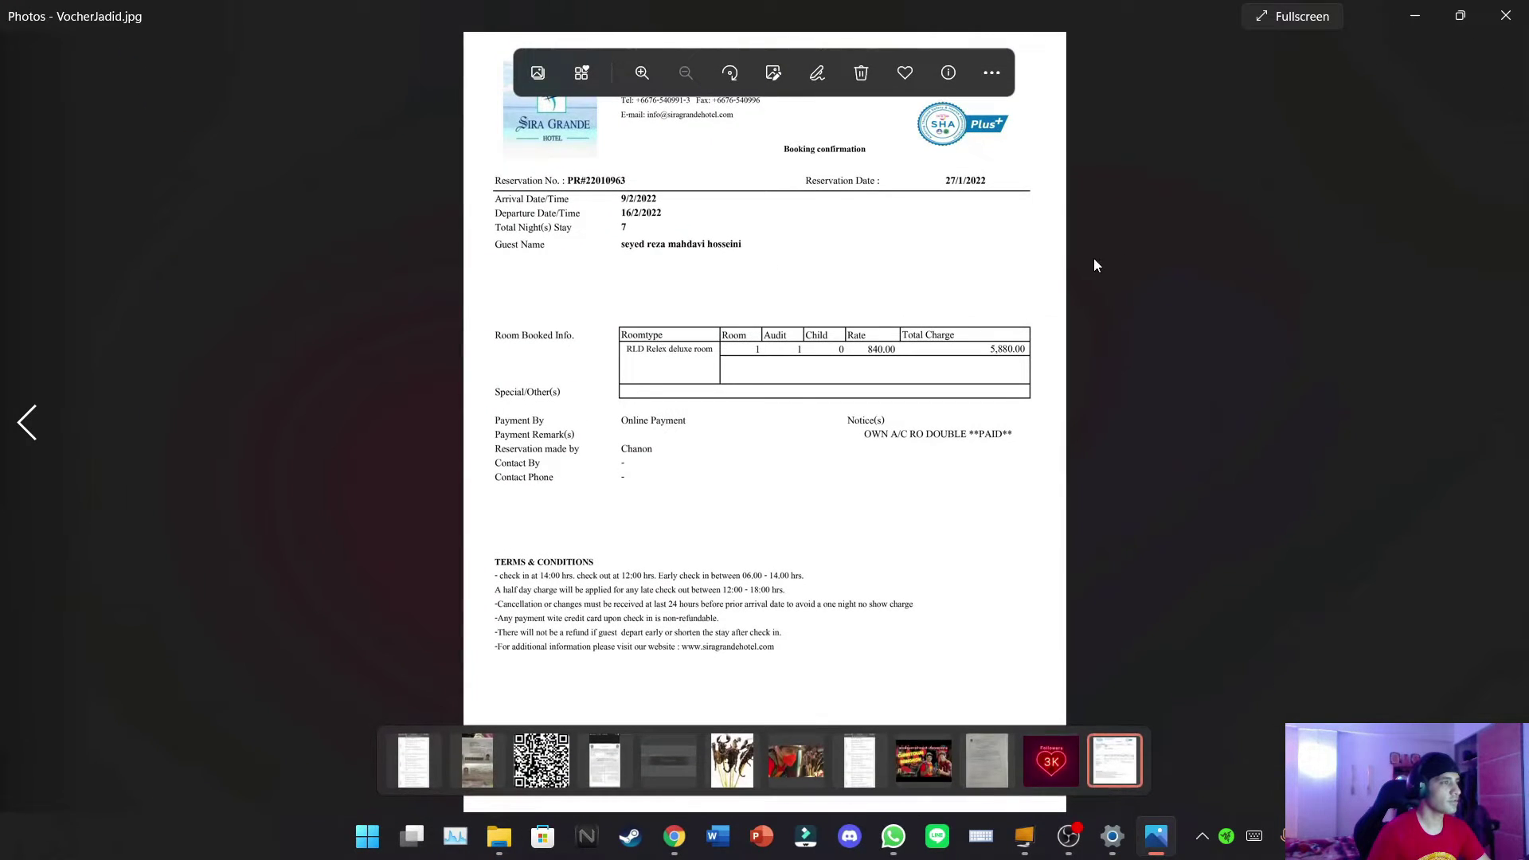
Scroll the voucher down to its terms and conditions, then close Photos and minimize File Explorer
{"action": "scroll", "coordinate": [1078, 254], "scroll_direction": "up", "scroll_amount": 2}
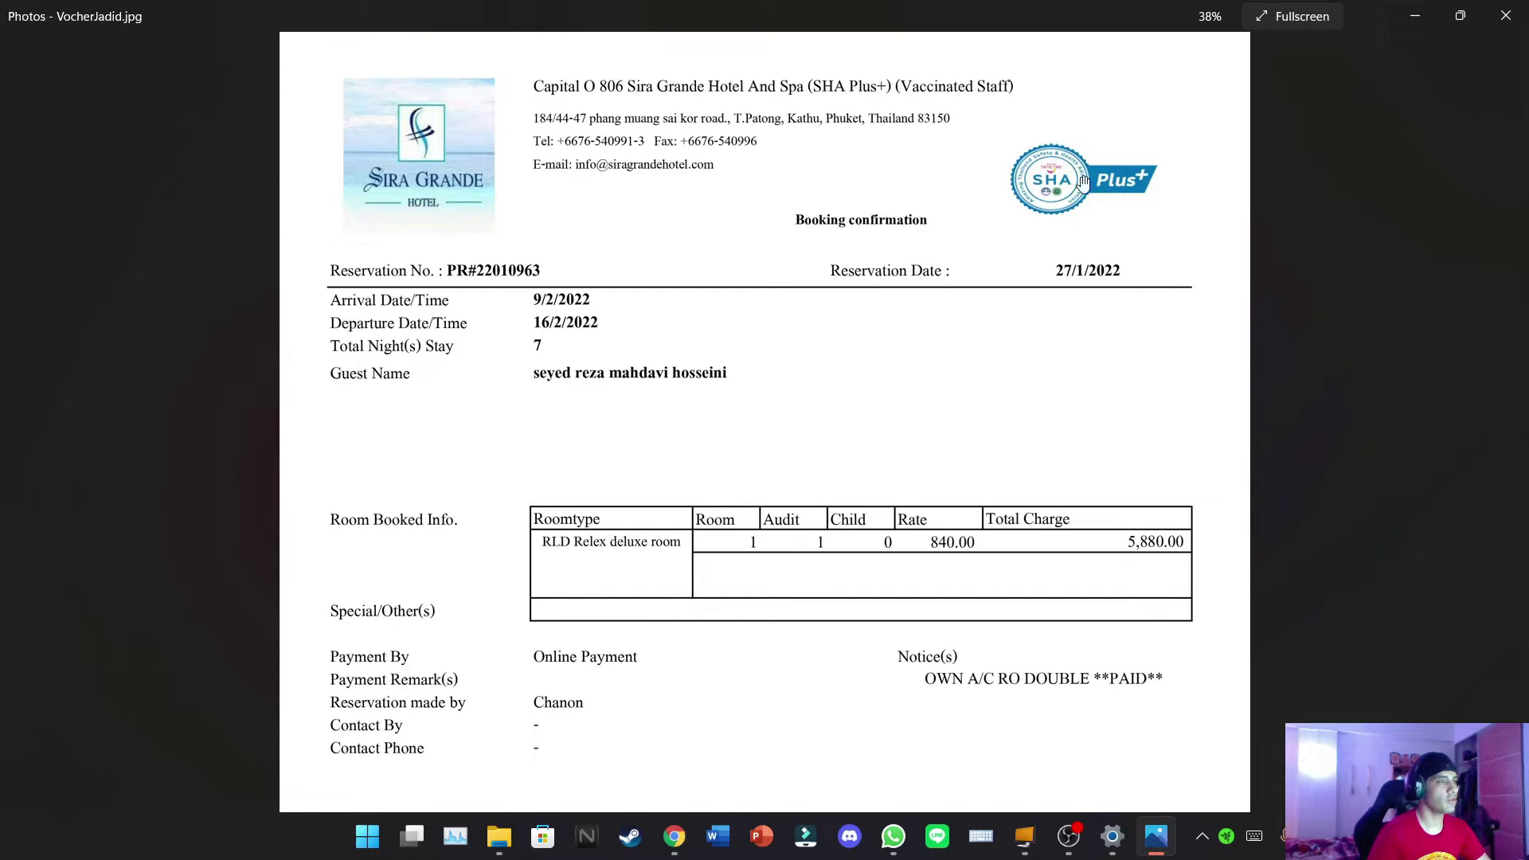
{"action": "left_click_drag", "start_coordinate": [676, 690], "coordinate": [682, 417]}
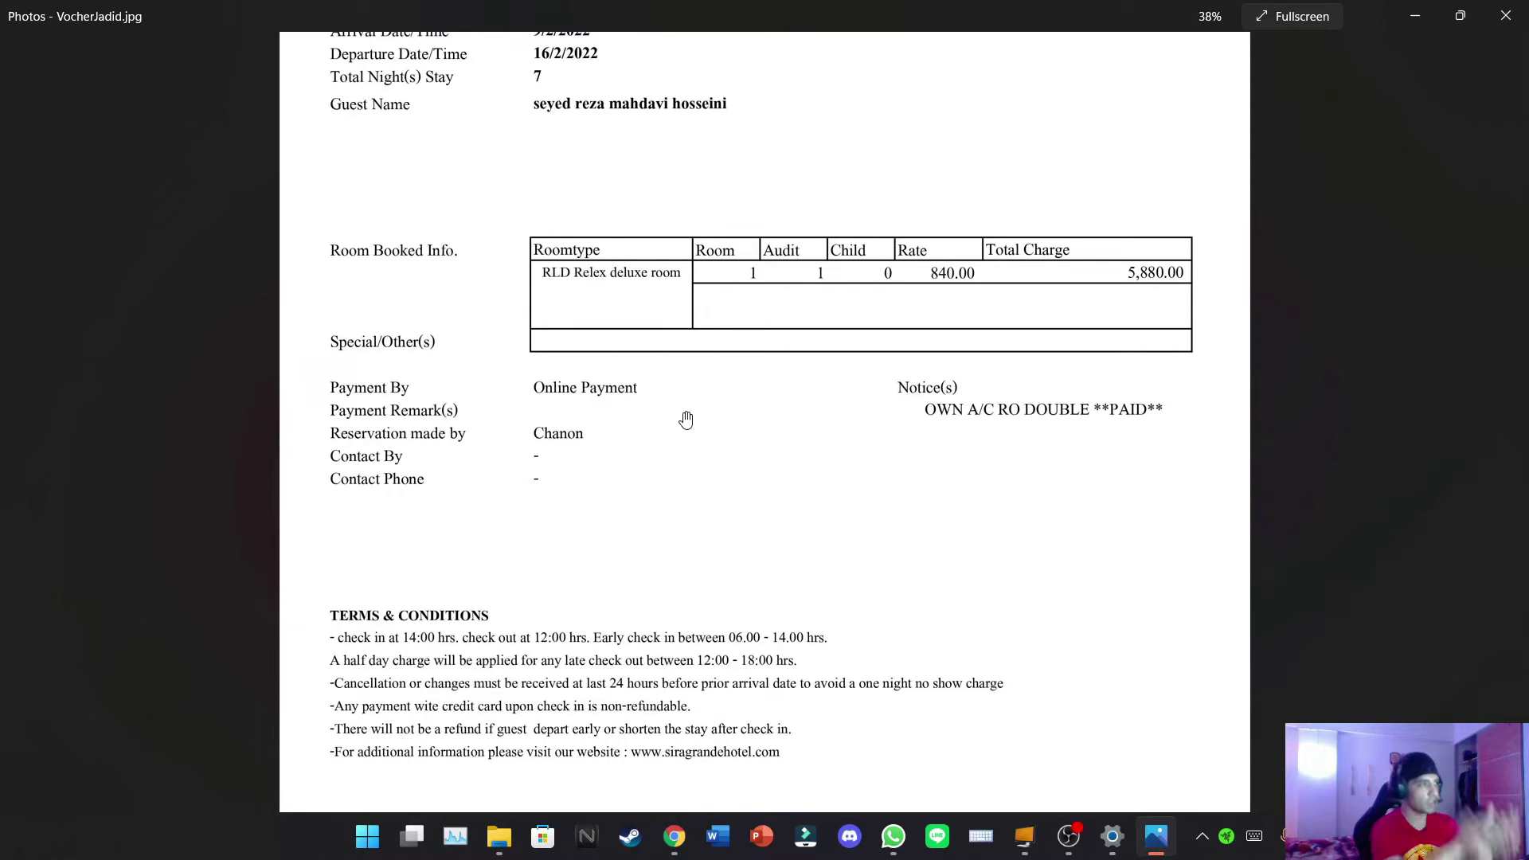
{"action": "scroll", "coordinate": [689, 406], "scroll_direction": "down", "scroll_amount": 2}
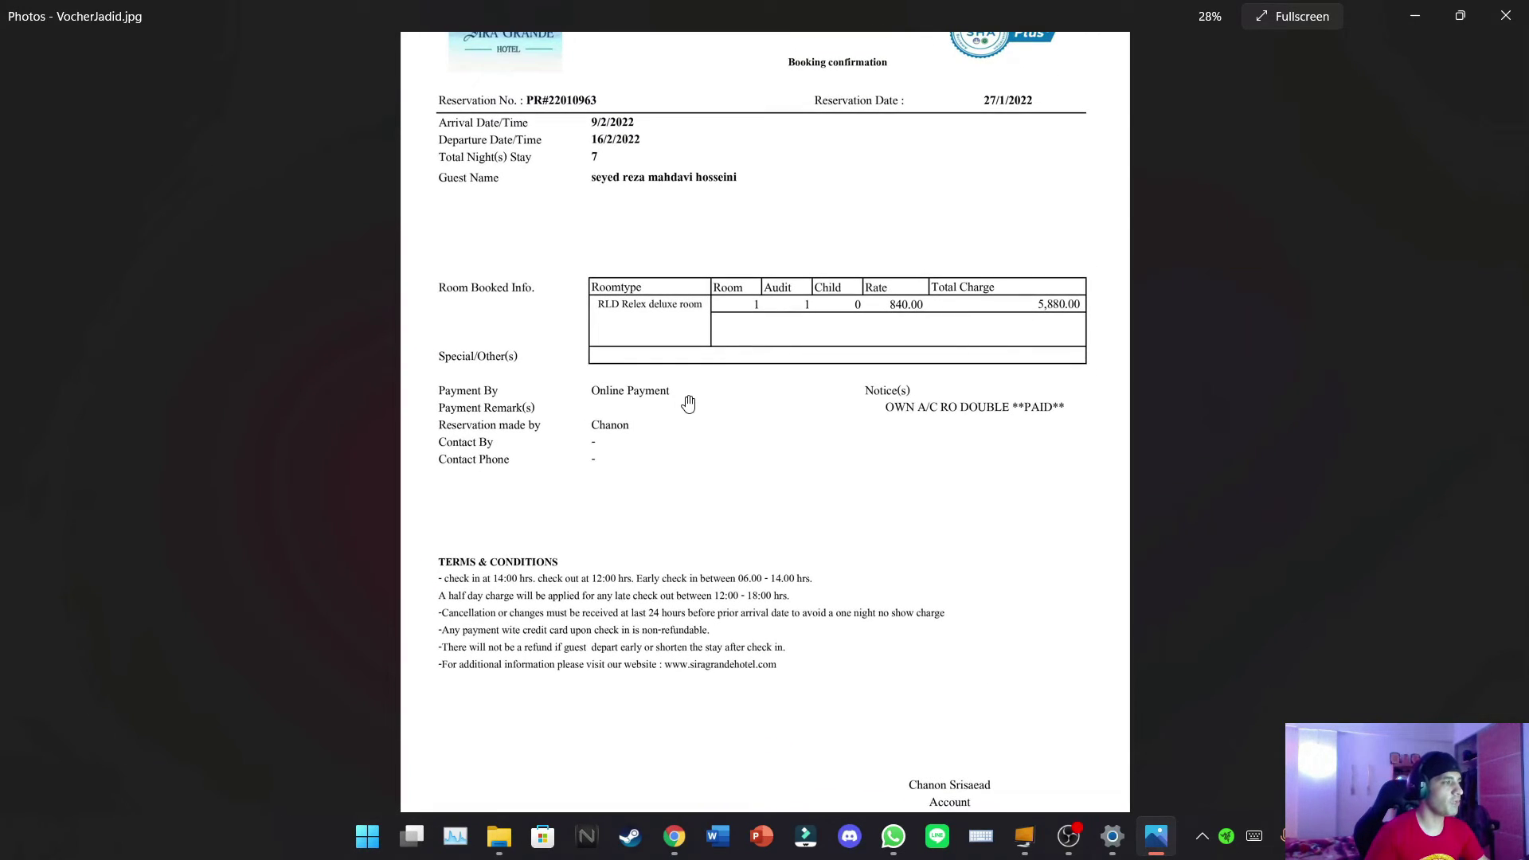
{"action": "scroll", "coordinate": [689, 405], "scroll_direction": "up", "scroll_amount": 3}
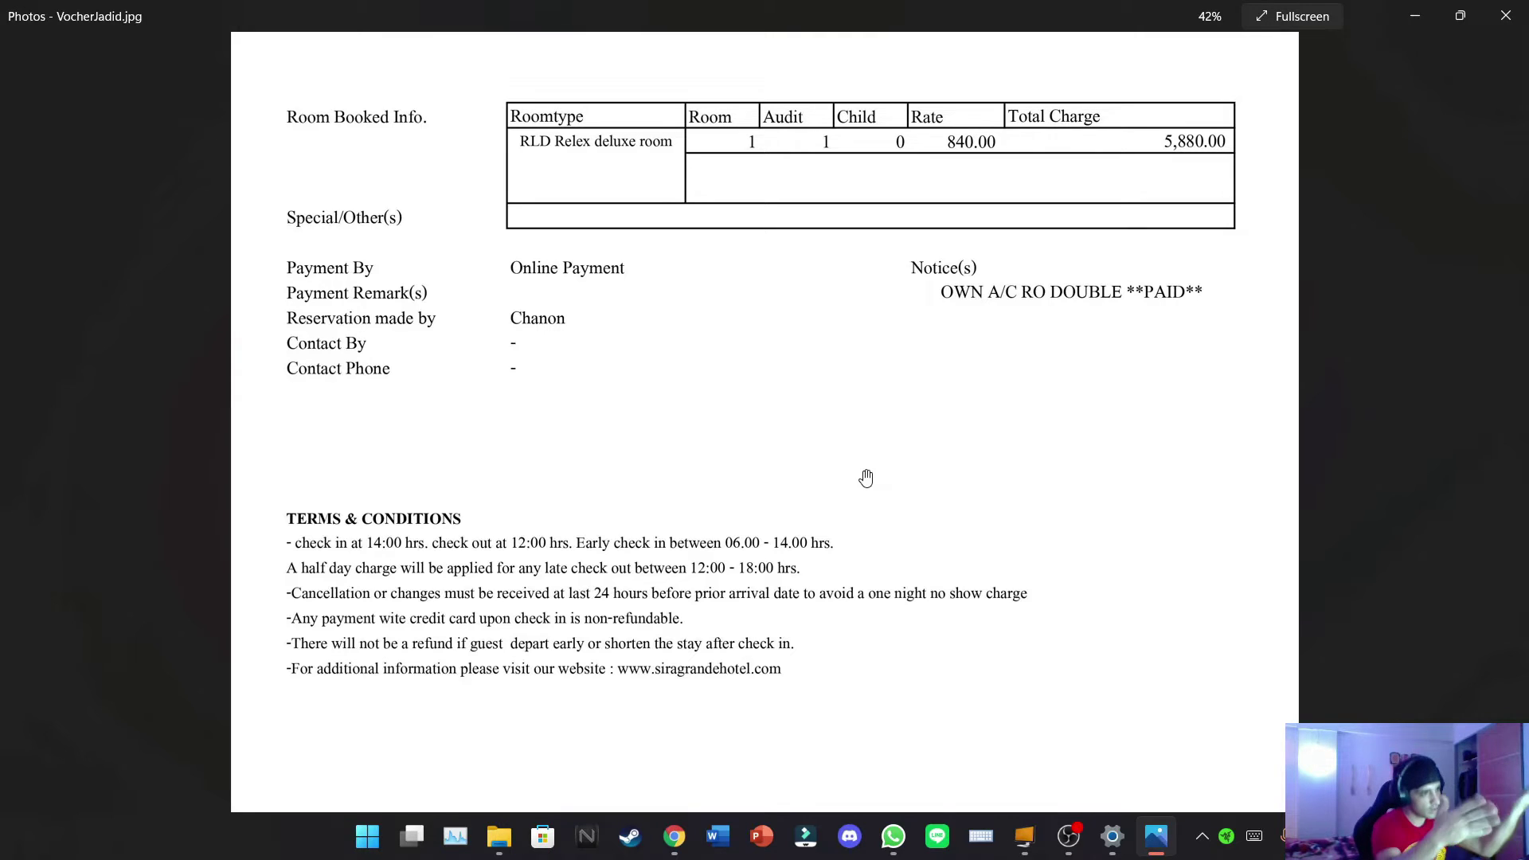
{"action": "scroll", "coordinate": [844, 318], "scroll_direction": "up", "scroll_amount": 5}
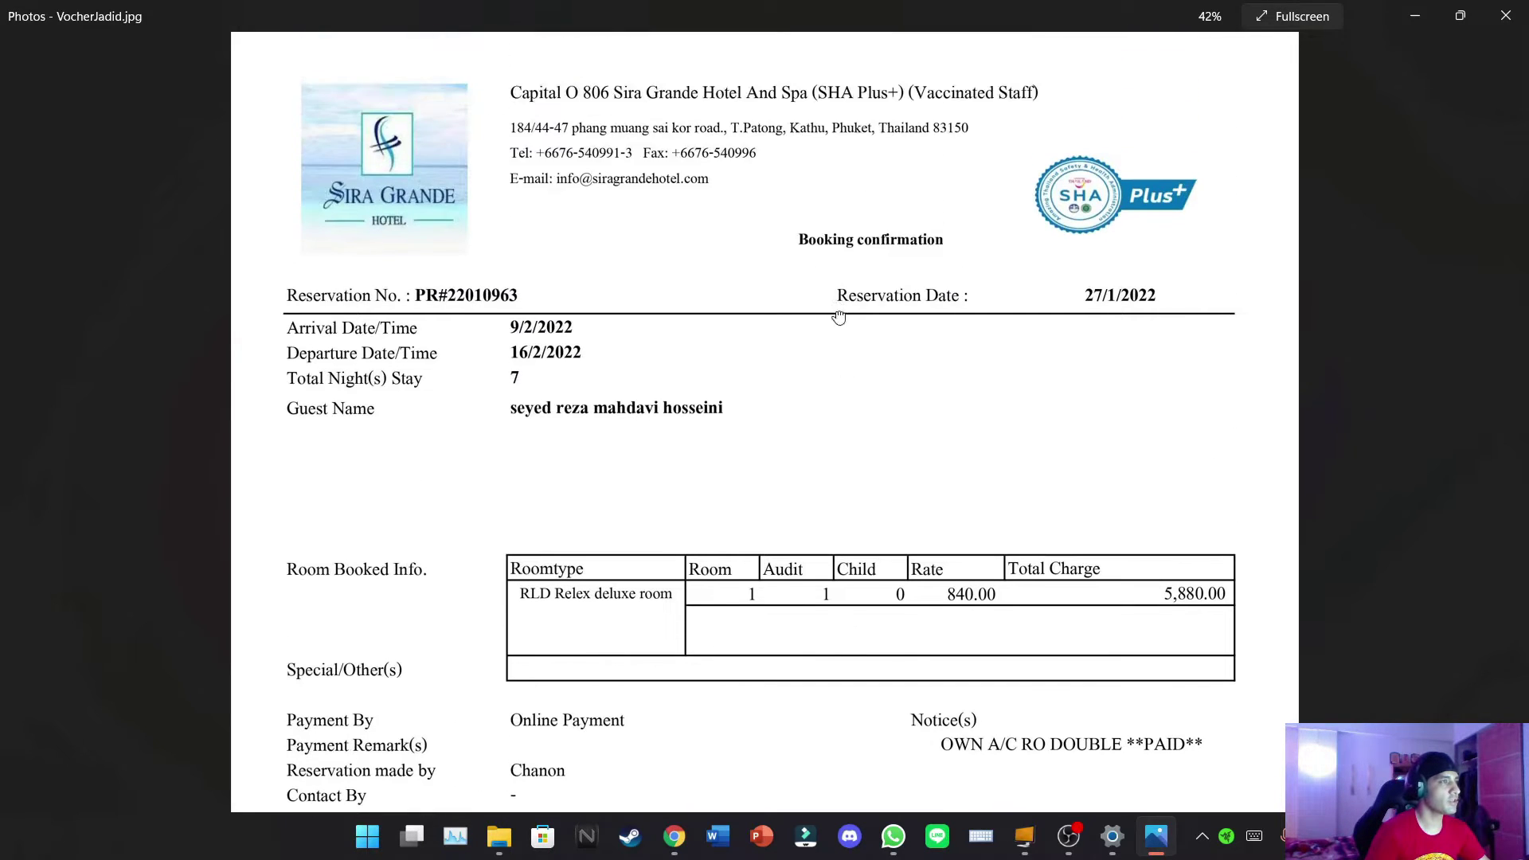
{"action": "left_click_drag", "start_coordinate": [820, 659], "coordinate": [839, 34]}
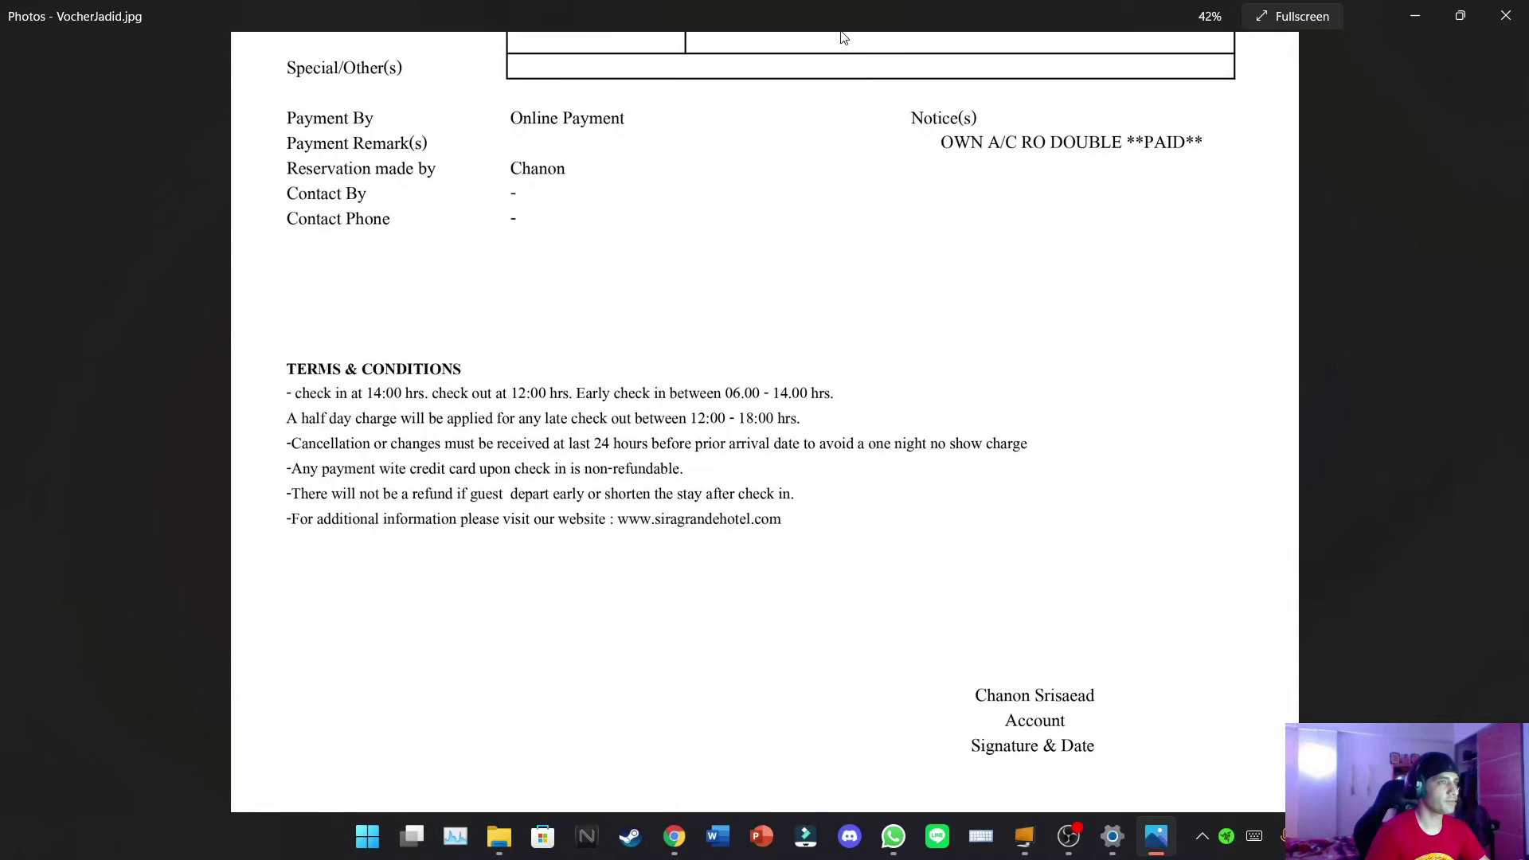
{"action": "left_click", "coordinate": [1507, 15]}
{"action": "left_click", "coordinate": [1414, 20]}
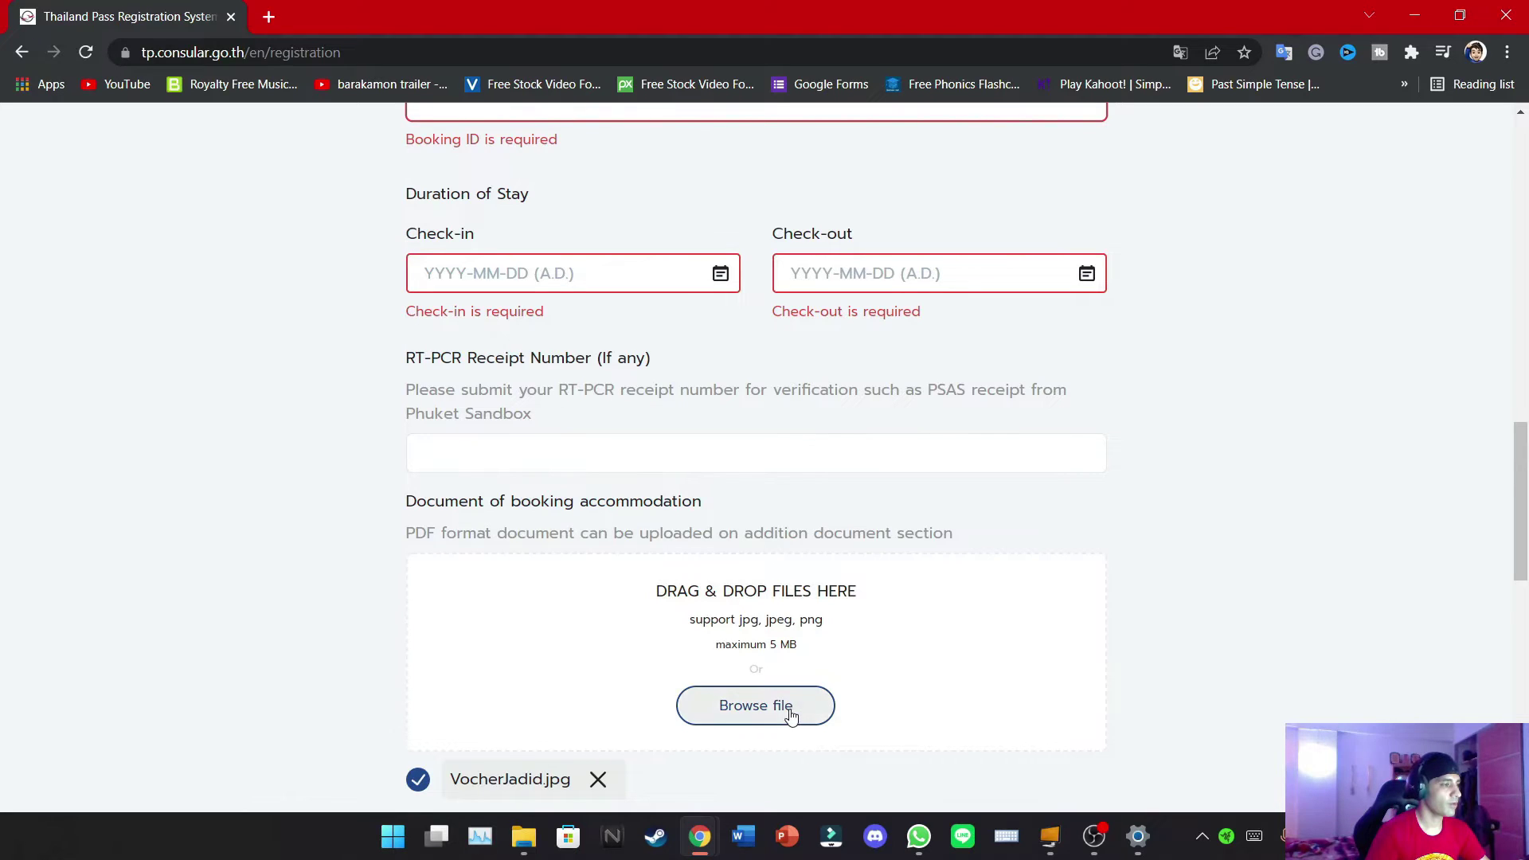
Set check-in to 17 March 2022 and check-out to 18 March 2022
{"action": "left_click", "coordinate": [557, 273]}
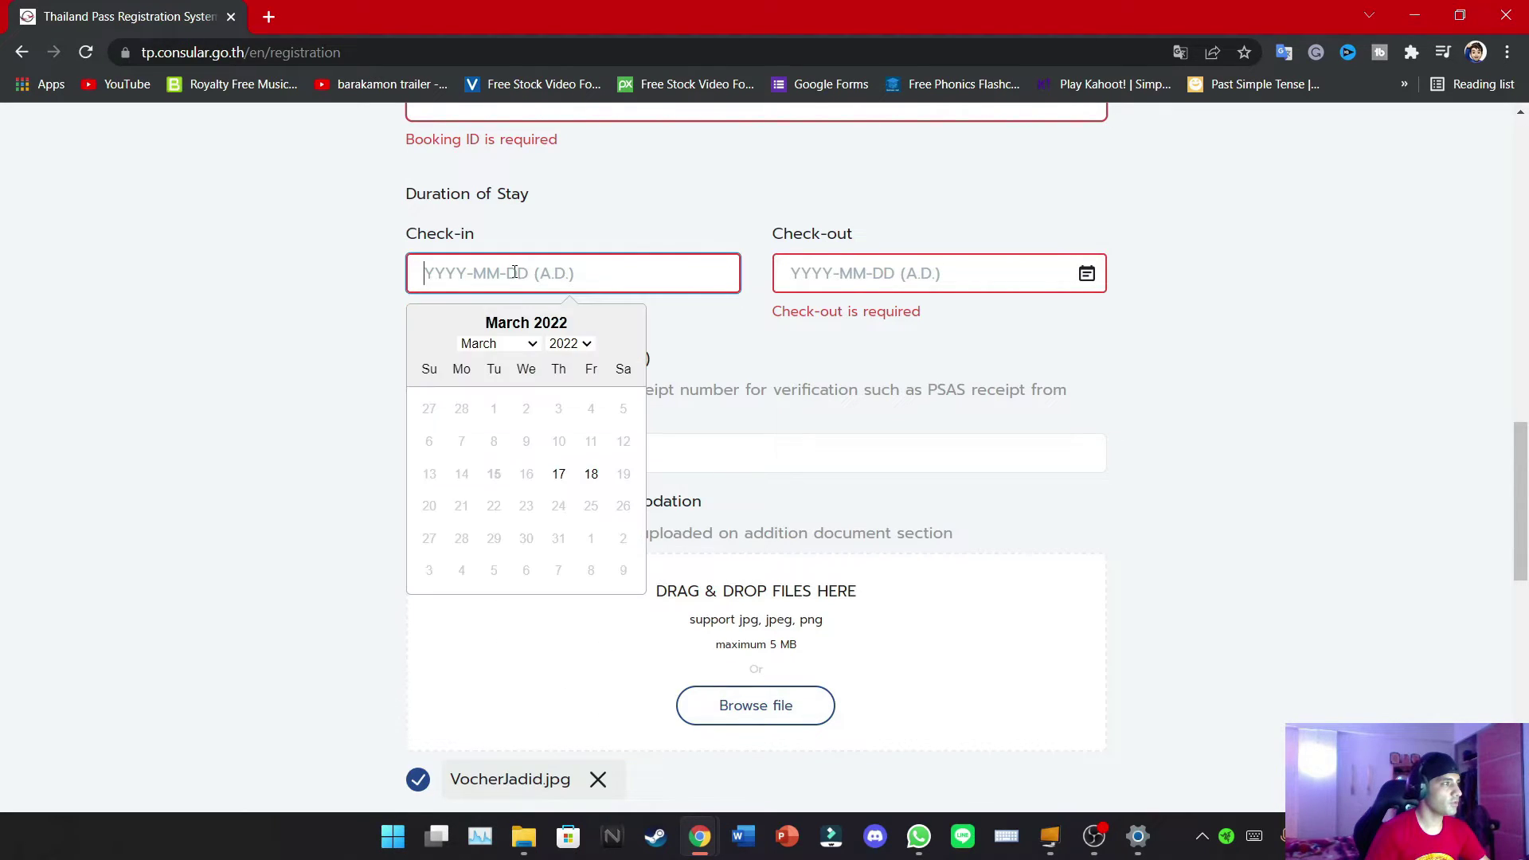
{"action": "left_click", "coordinate": [558, 475]}
{"action": "left_click", "coordinate": [940, 279]}
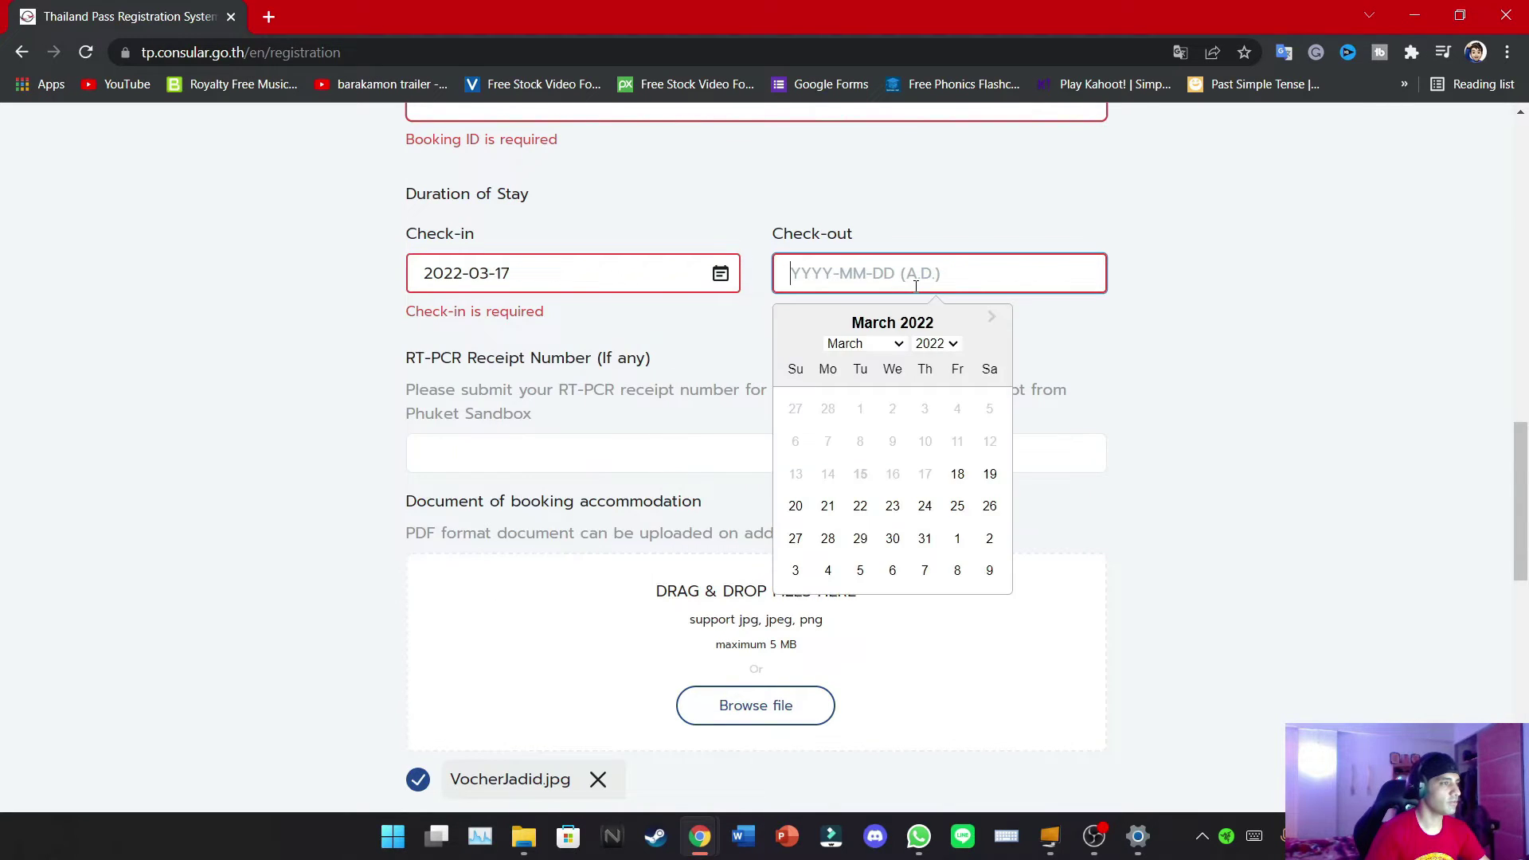
{"action": "left_click", "coordinate": [957, 476]}
{"action": "scroll", "coordinate": [1321, 409], "scroll_direction": "up", "scroll_amount": 6}
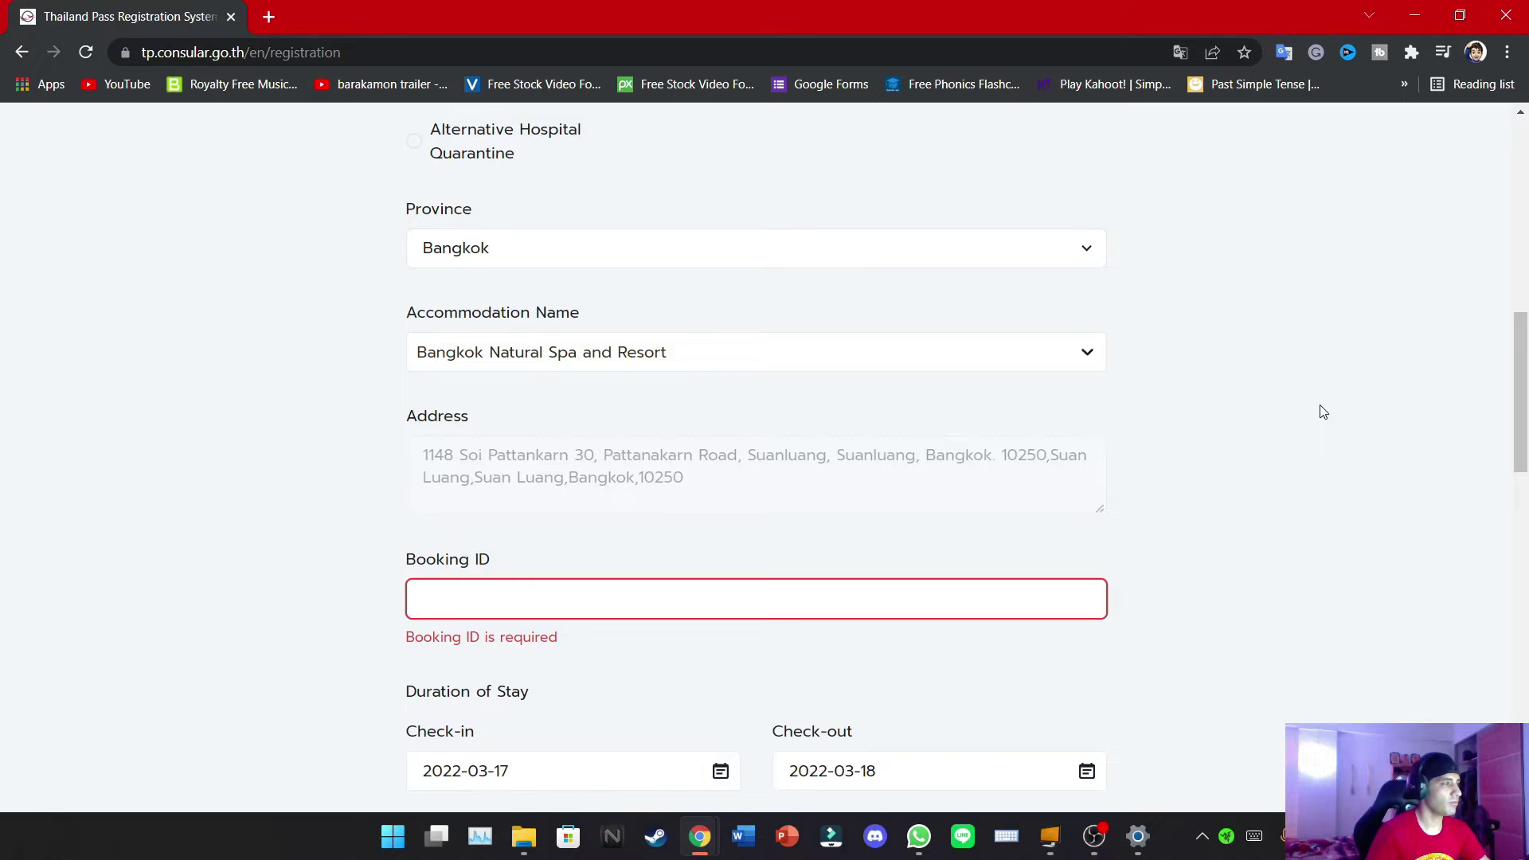
Begin typing the voucher's reservation number into Booking ID, checking the voucher image for reference
{"action": "left_click", "coordinate": [747, 591]}
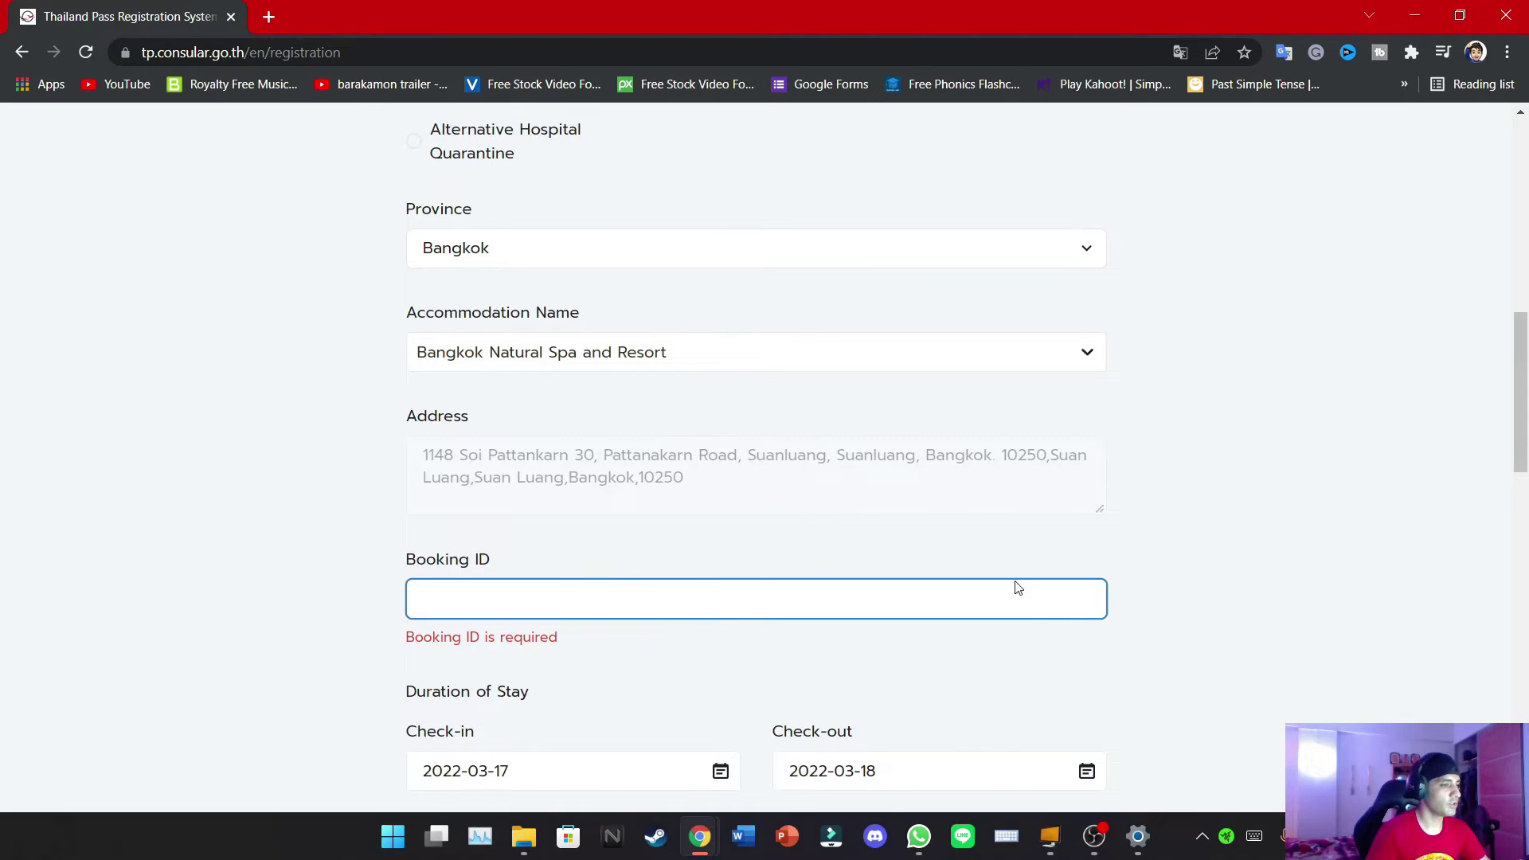
{"action": "key", "text": "alt+Tab"}
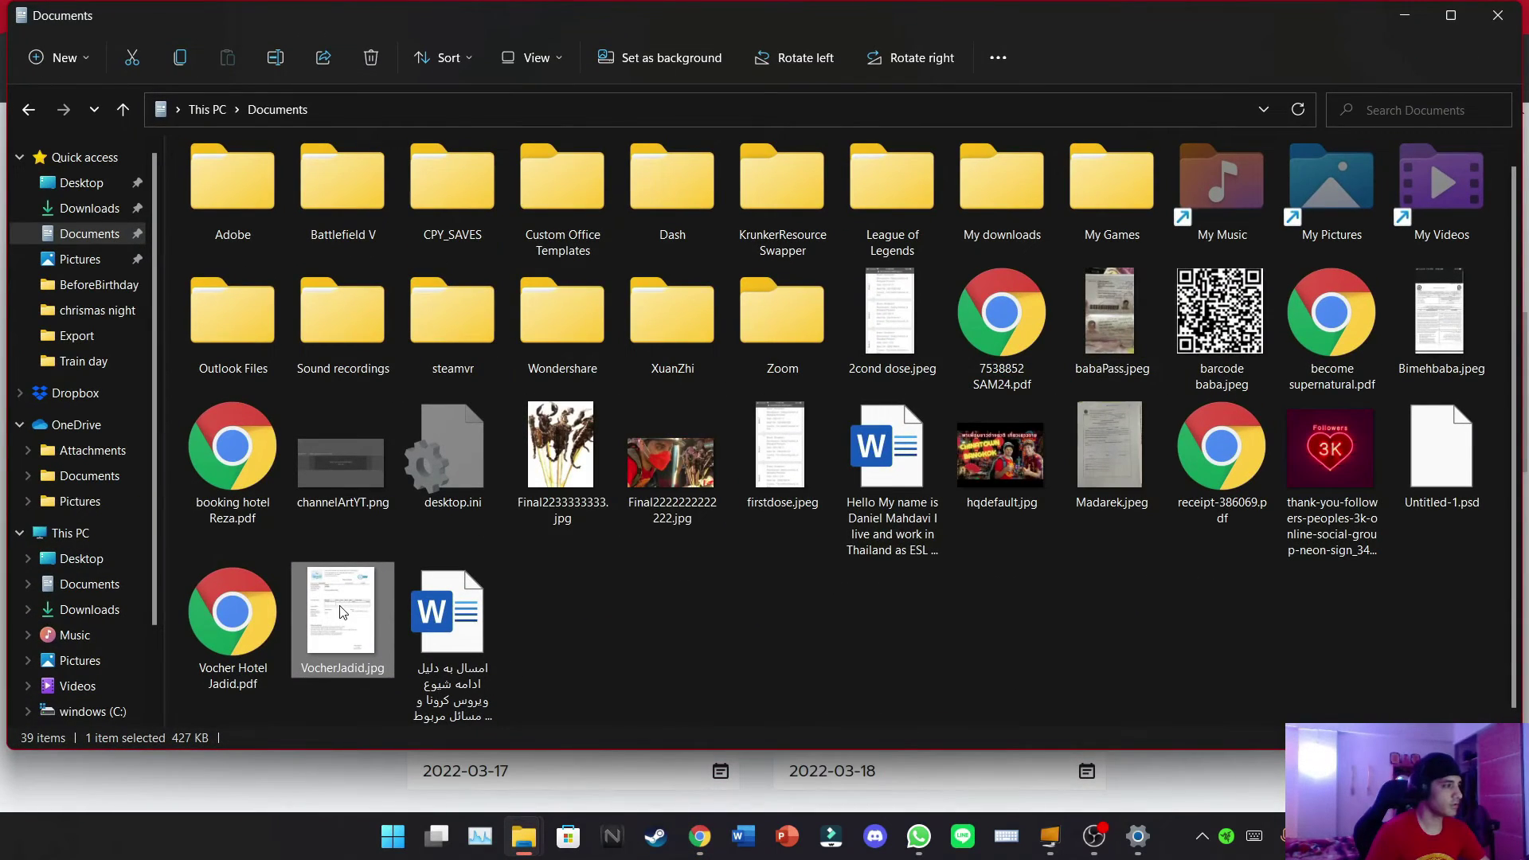
{"action": "key", "text": "Return"}
{"action": "key", "text": "alt+Tab"}
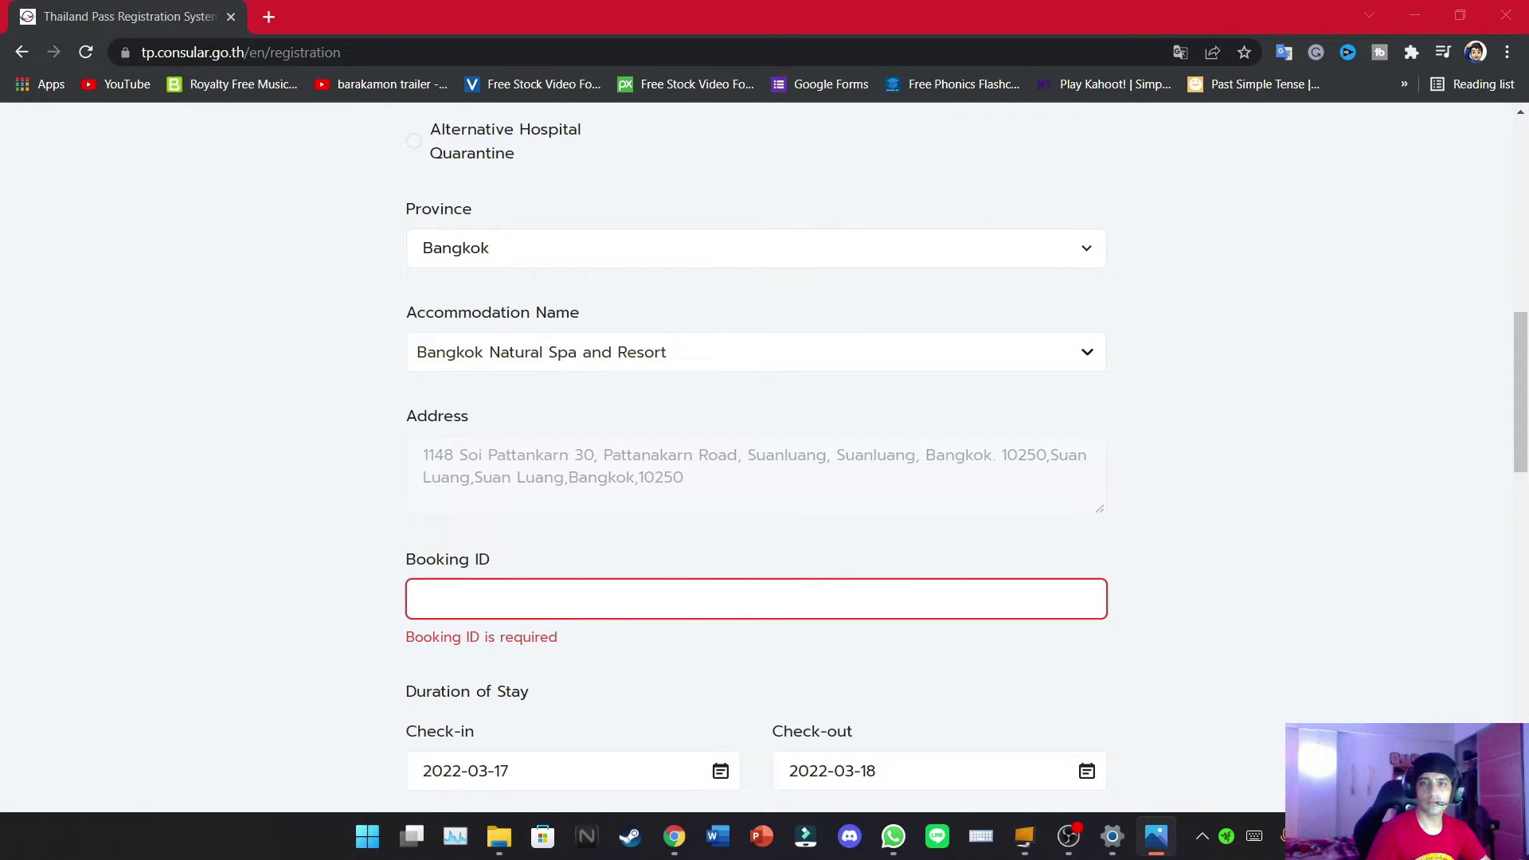
{"action": "left_click", "coordinate": [523, 601]}
{"action": "type", "text": "B"}
{"action": "key", "text": "BackSpace"}
{"action": "type", "text": "PR"}
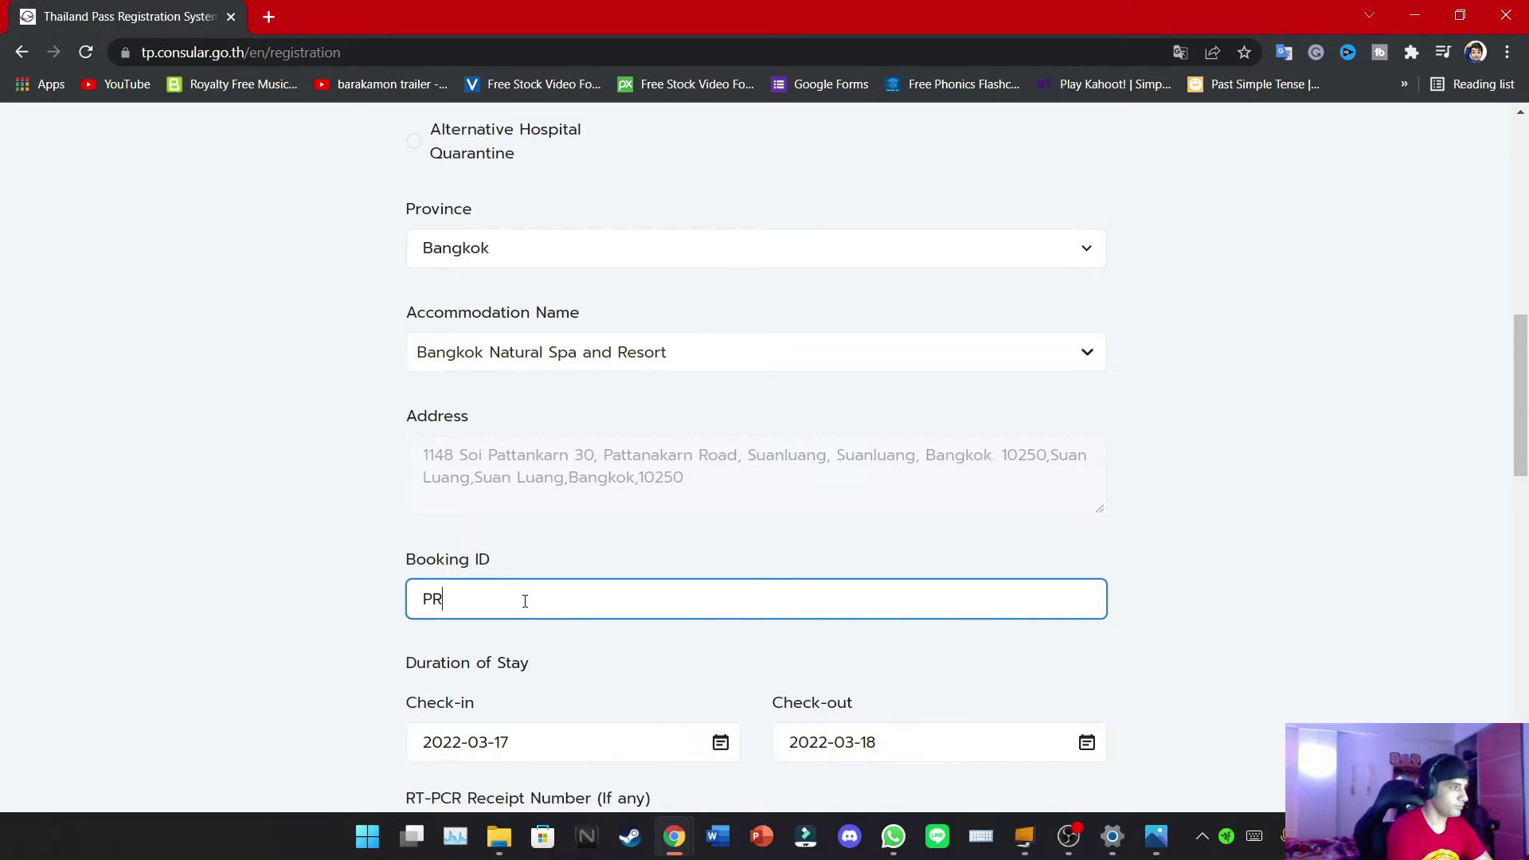